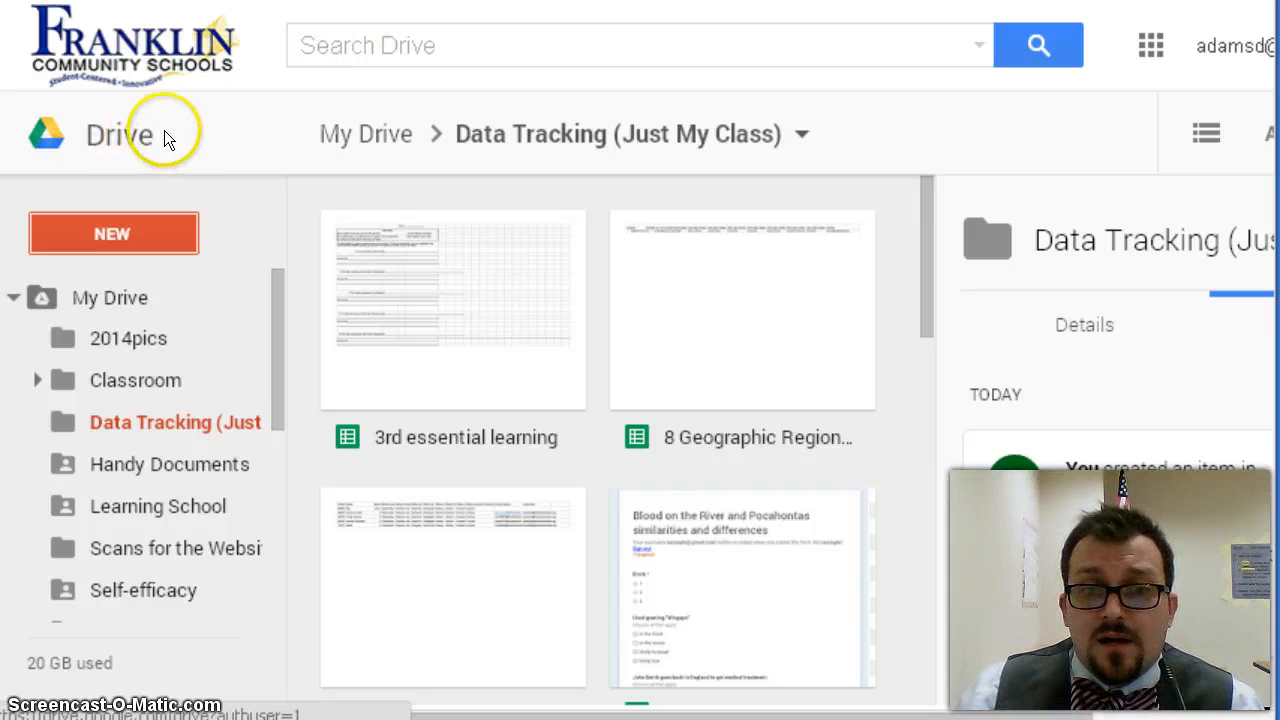
- Create a new Google Form and enable automatic collection of respondents' Franklin Community School Corporation usernames
{"action": "left_click", "coordinate": [160, 229]}
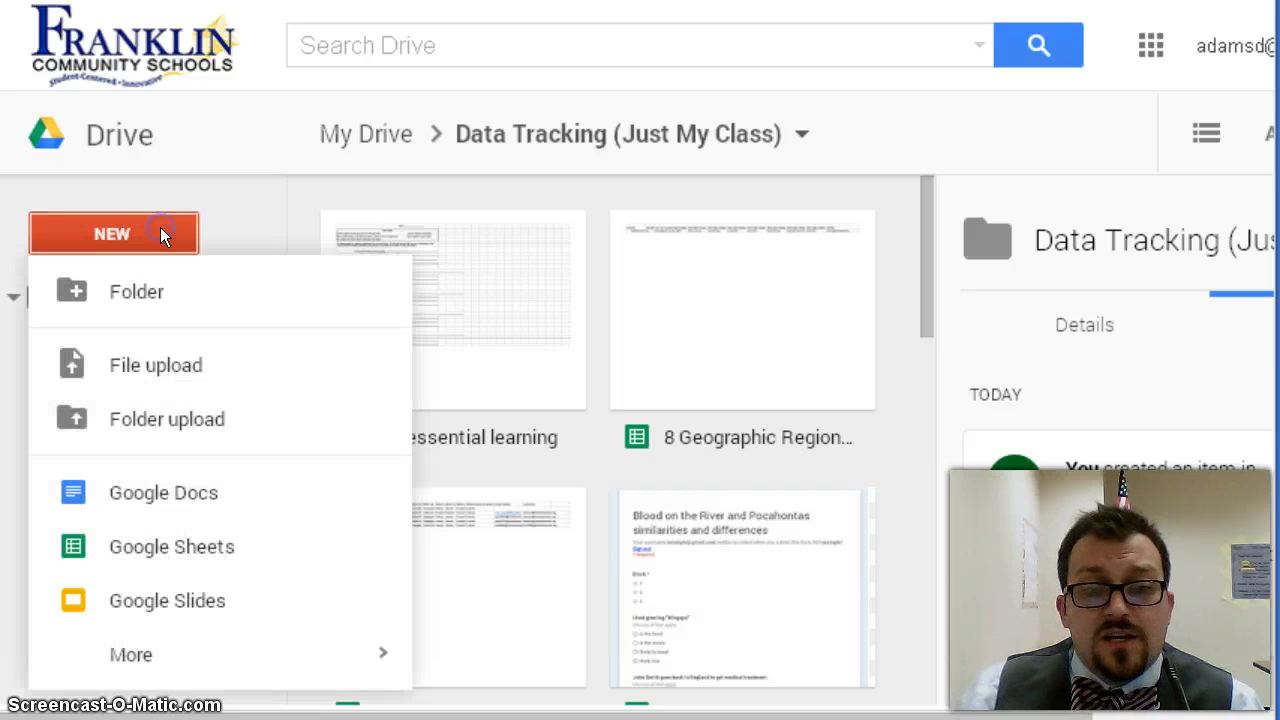
{"action": "mouse_move", "coordinate": [265, 666]}
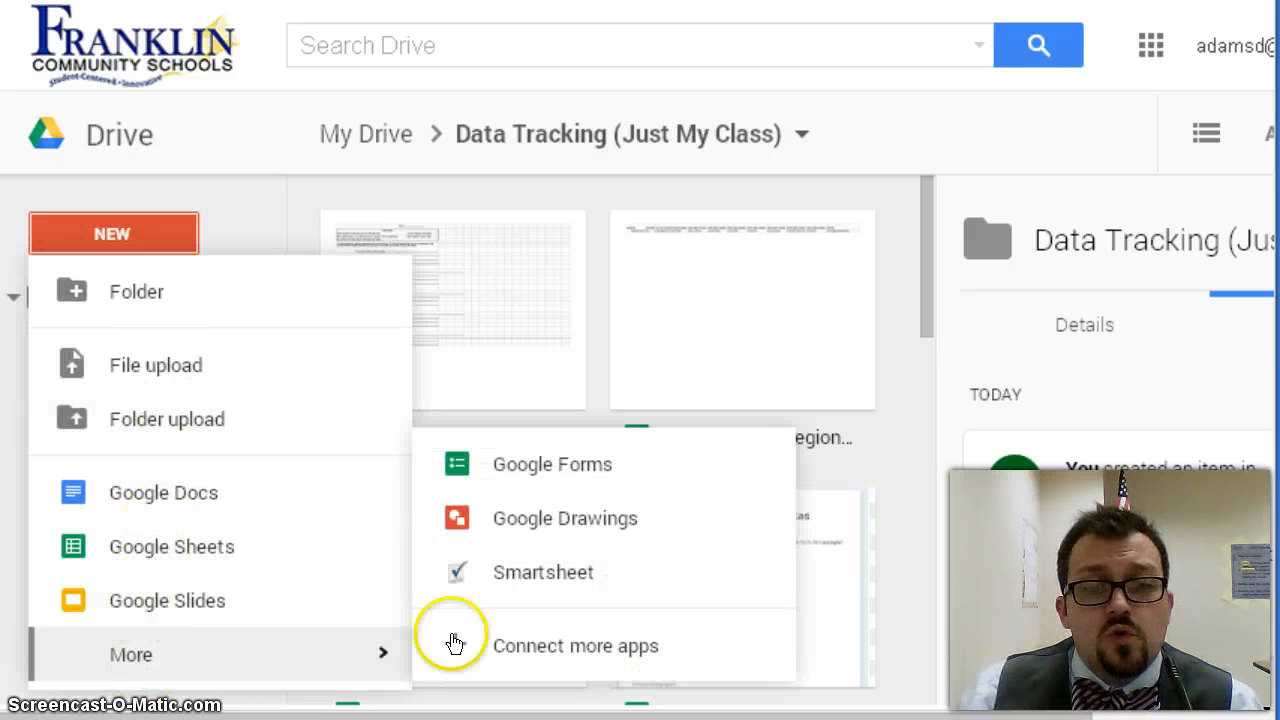
{"action": "left_click", "coordinate": [608, 466]}
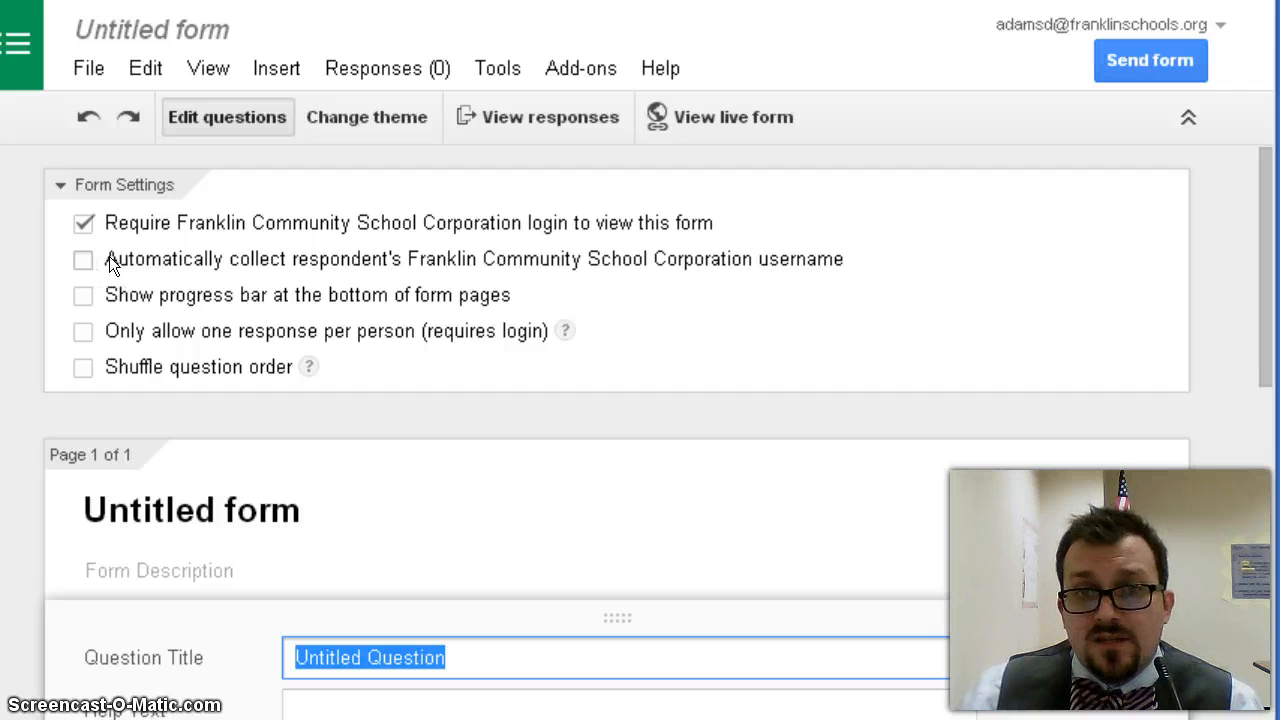
{"action": "left_click", "coordinate": [146, 258]}
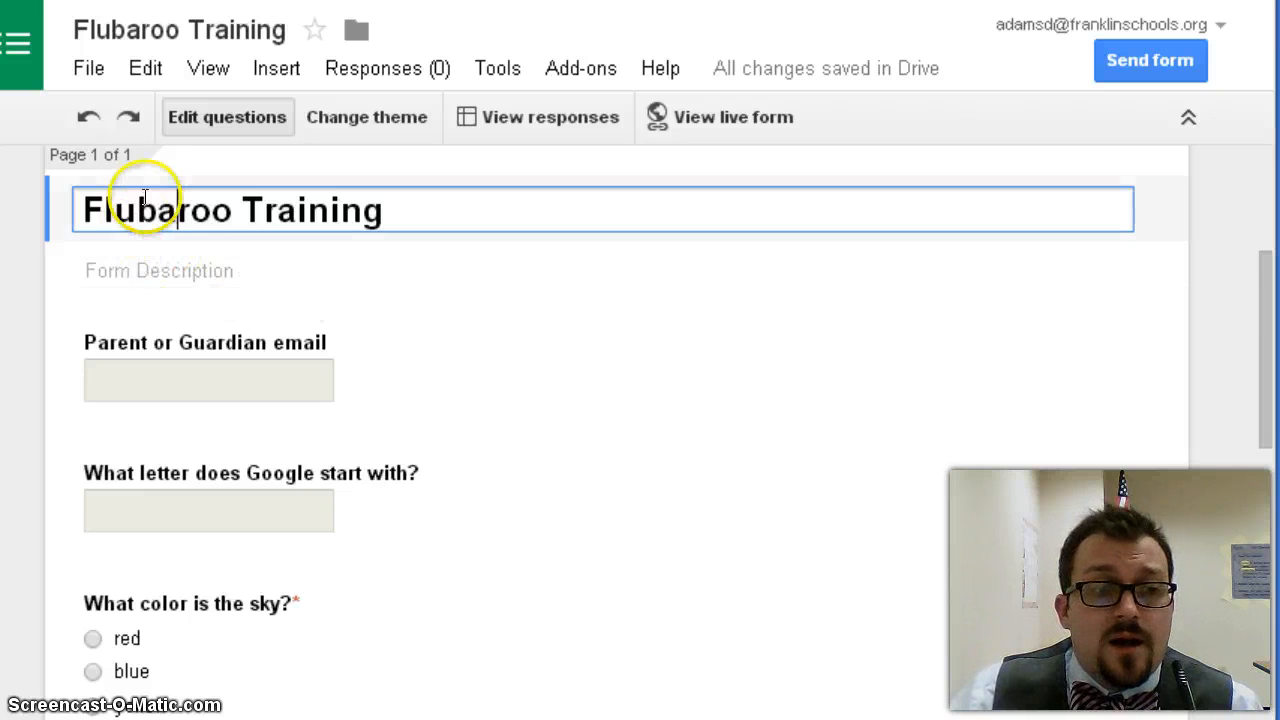
- Review the form settings and the setup of the Parent or Guardian email question without changing them
{"action": "scroll", "coordinate": [302, 280], "scroll_direction": "up", "scroll_amount": 3}
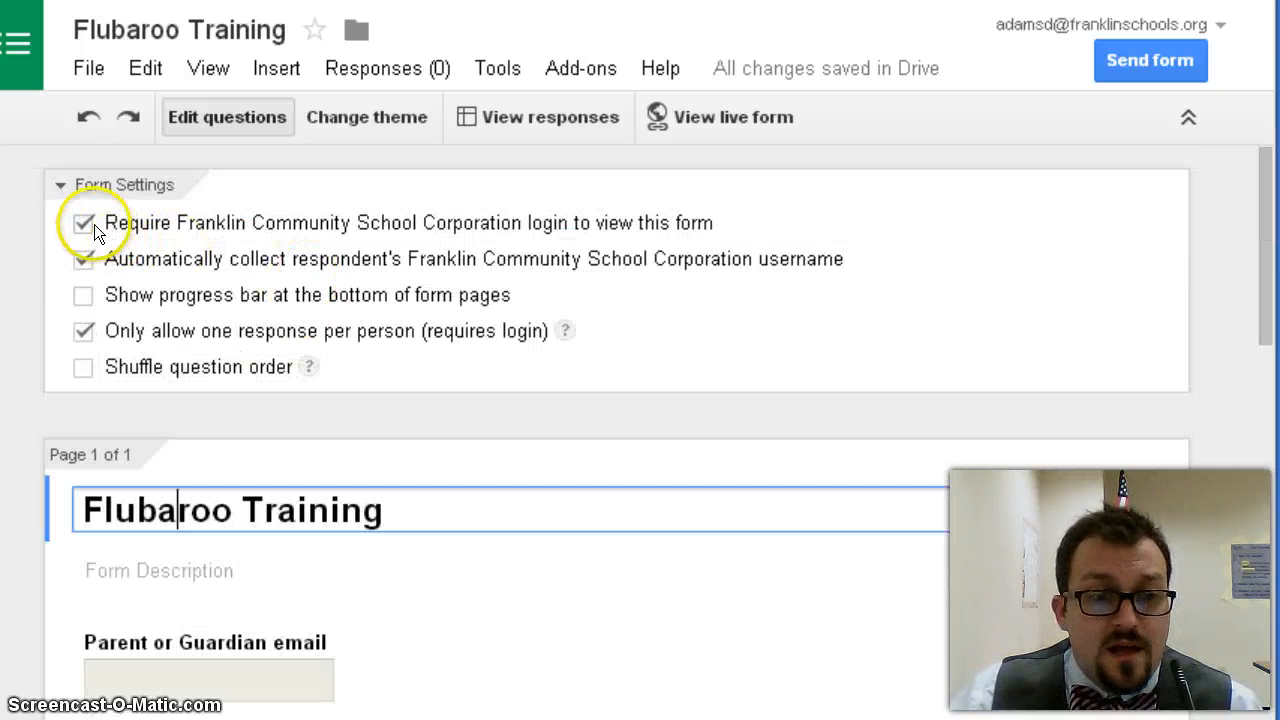
{"action": "scroll", "coordinate": [257, 255], "scroll_direction": "down", "scroll_amount": 5}
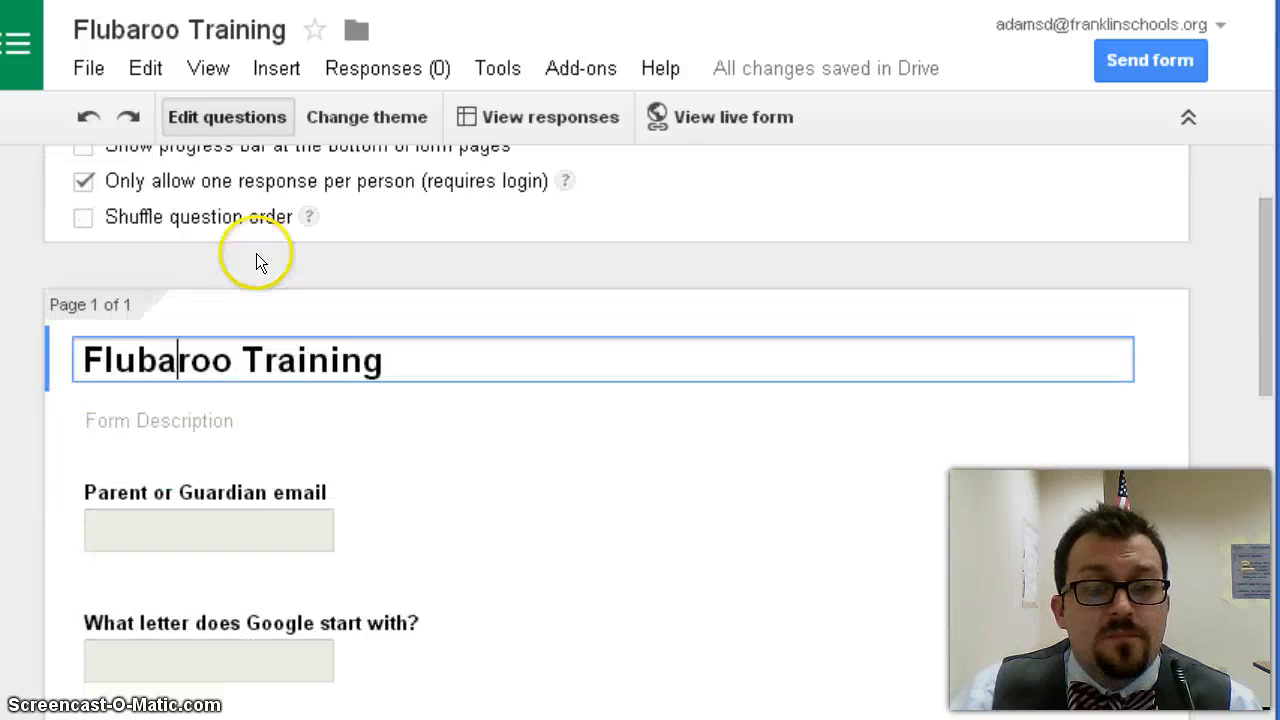
{"action": "left_click", "coordinate": [479, 223]}
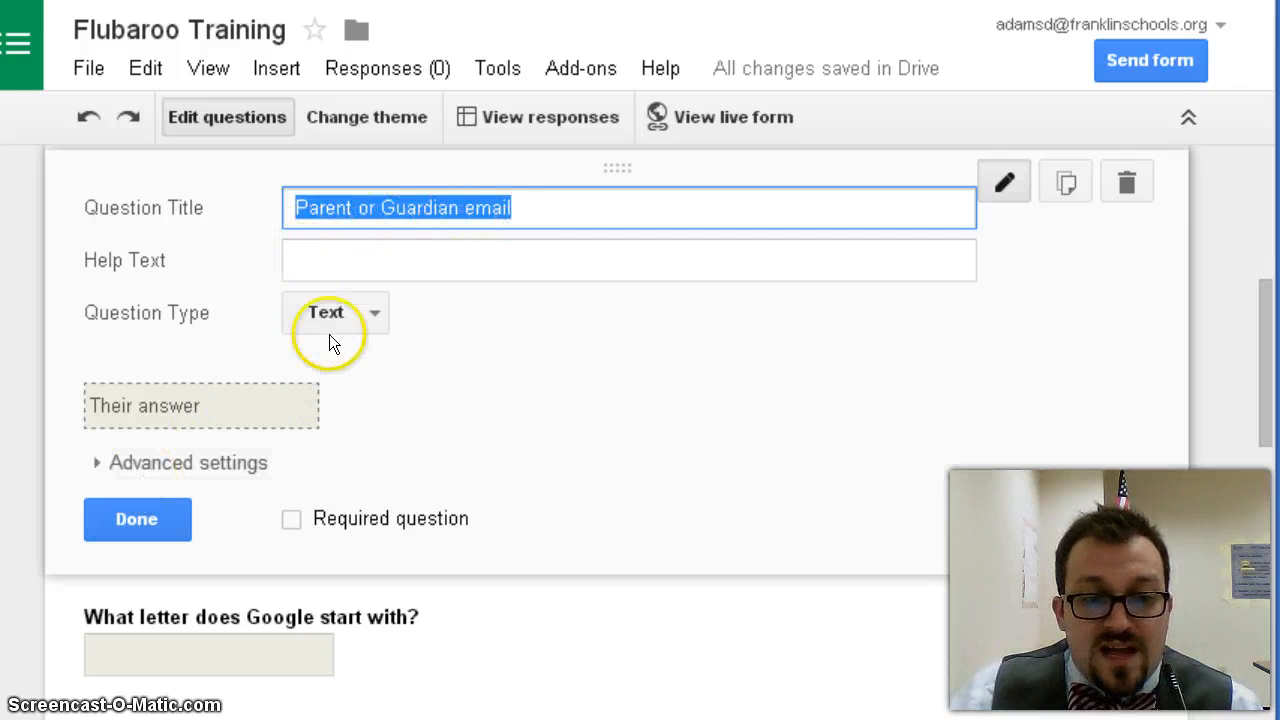
{"action": "left_click", "coordinate": [137, 519]}
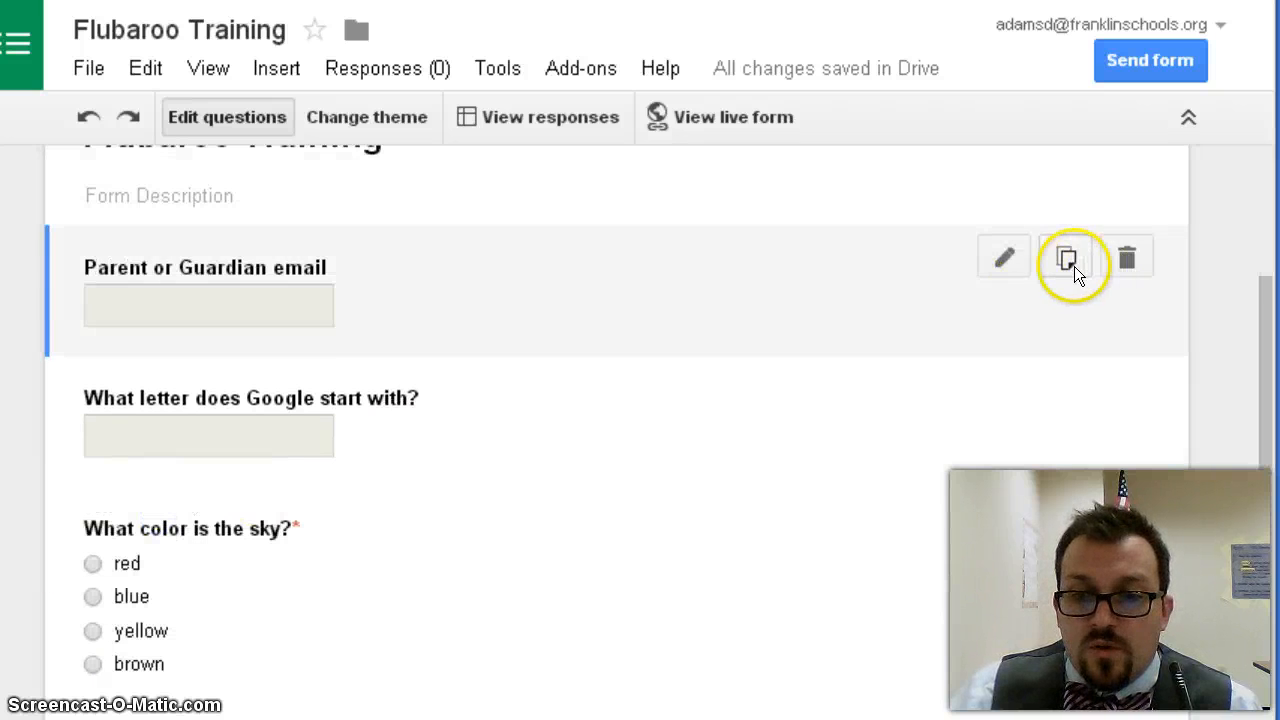
- Add a multiple-choice question titled Block after the NFL teams question
{"action": "scroll", "coordinate": [526, 349], "scroll_direction": "down", "scroll_amount": 6}
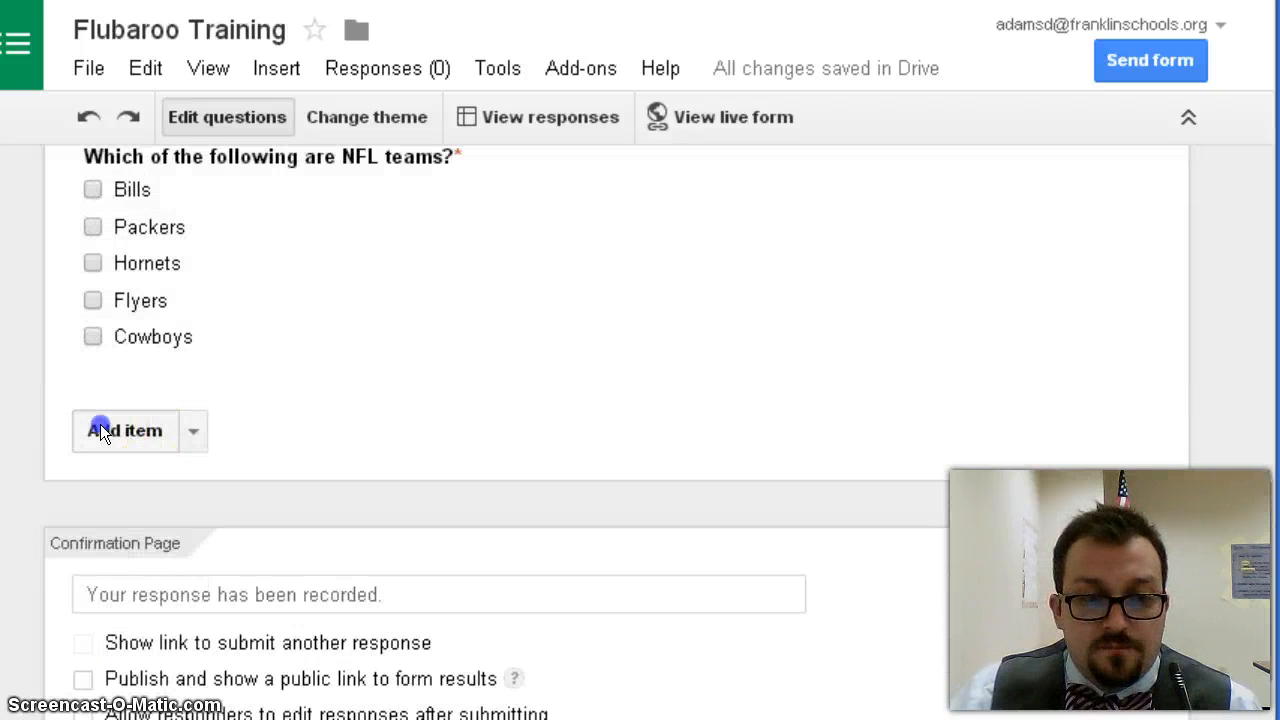
{"action": "left_click", "coordinate": [100, 430]}
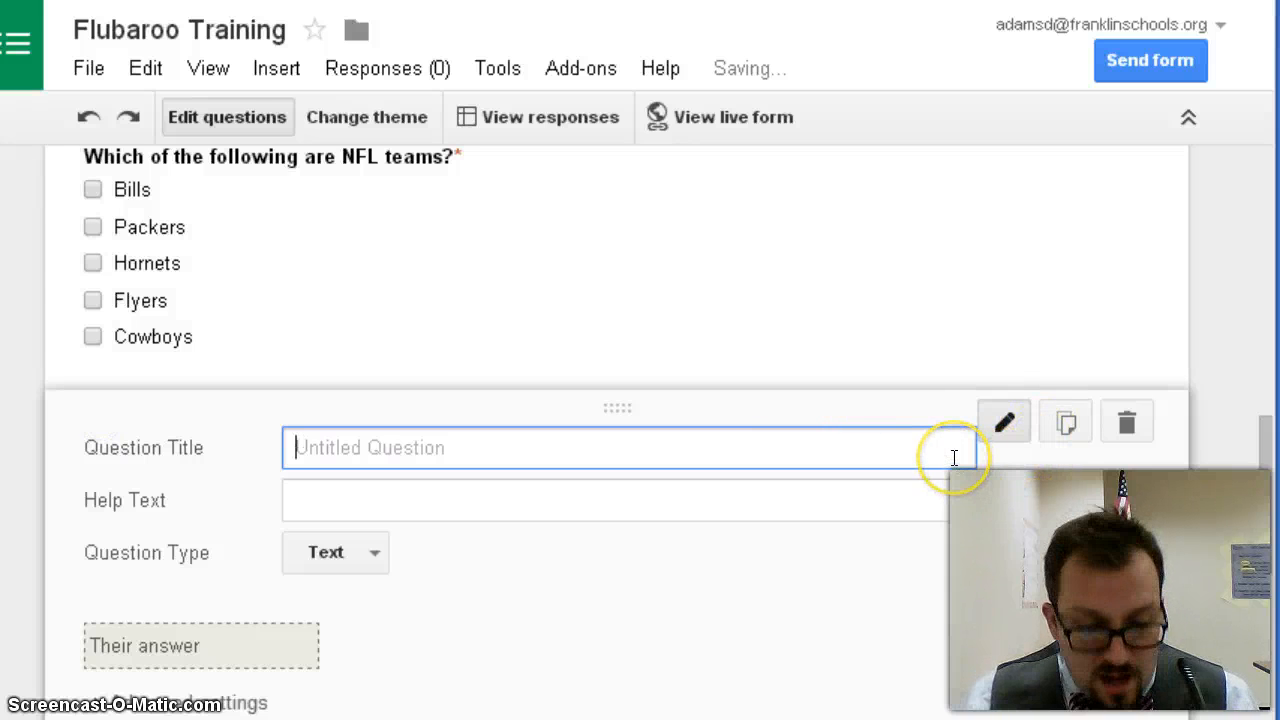
{"action": "type", "text": "Block"}
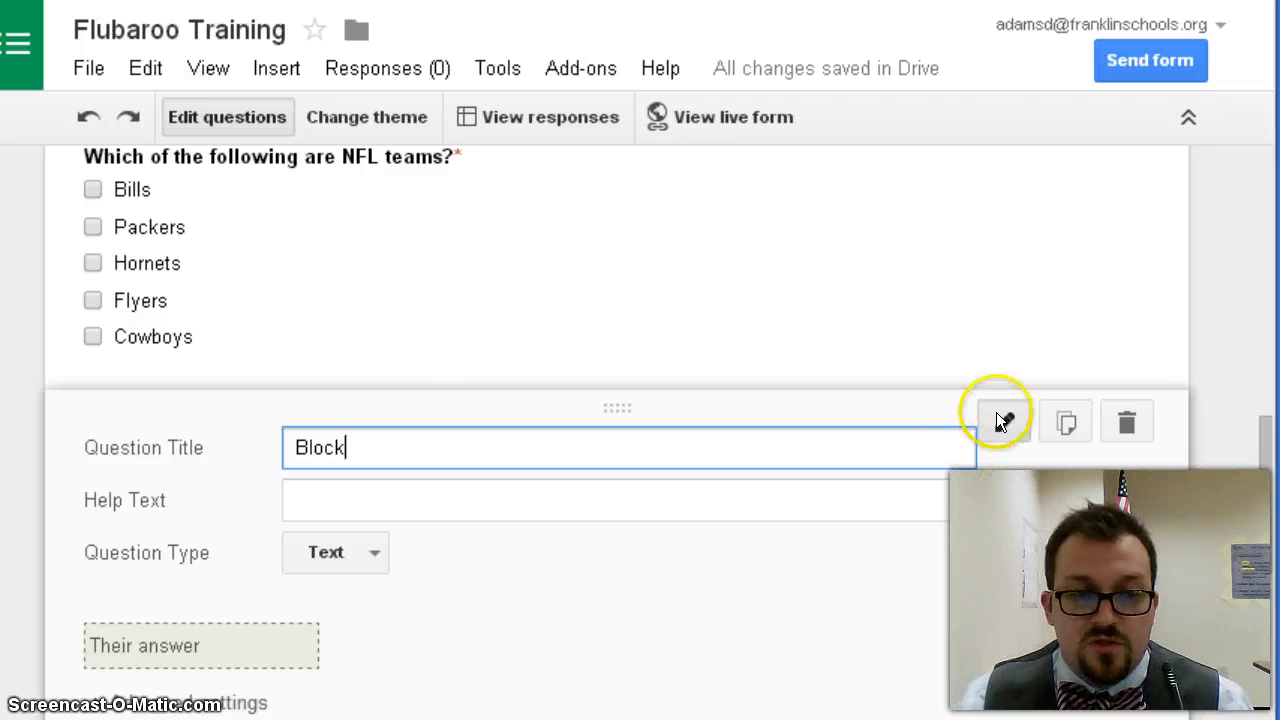
{"action": "left_click", "coordinate": [378, 551]}
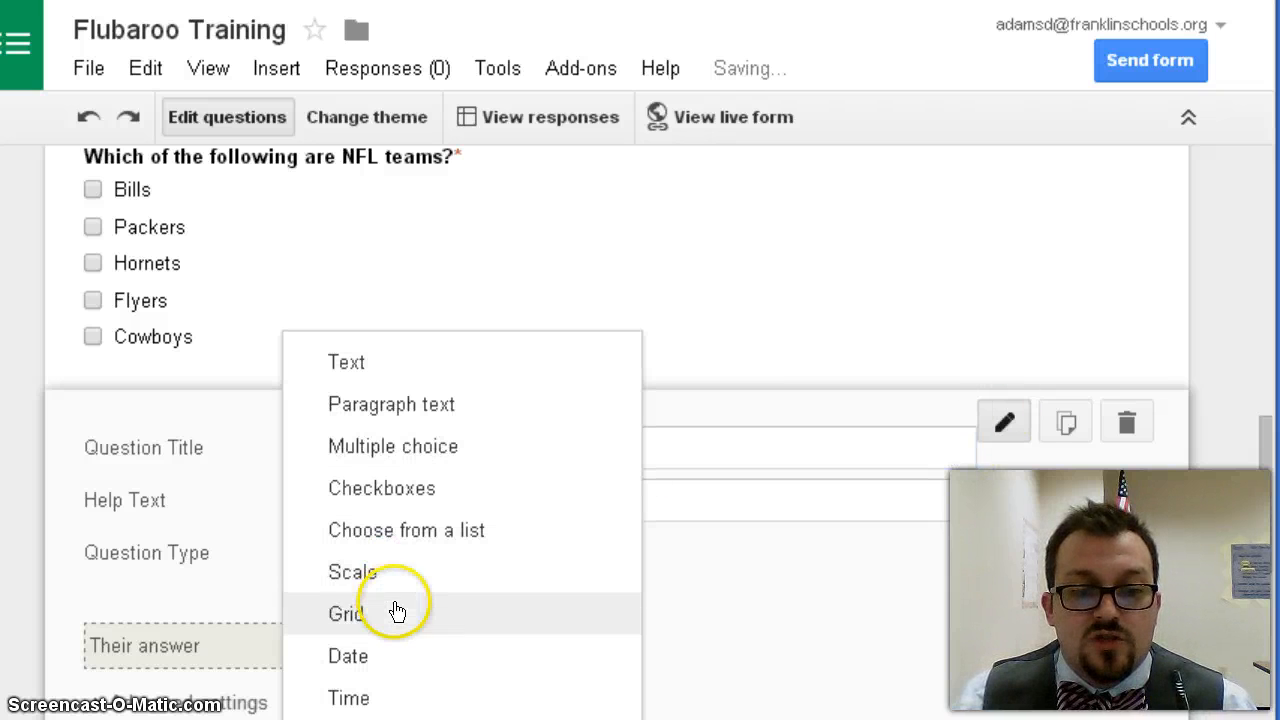
{"action": "left_click", "coordinate": [400, 447]}
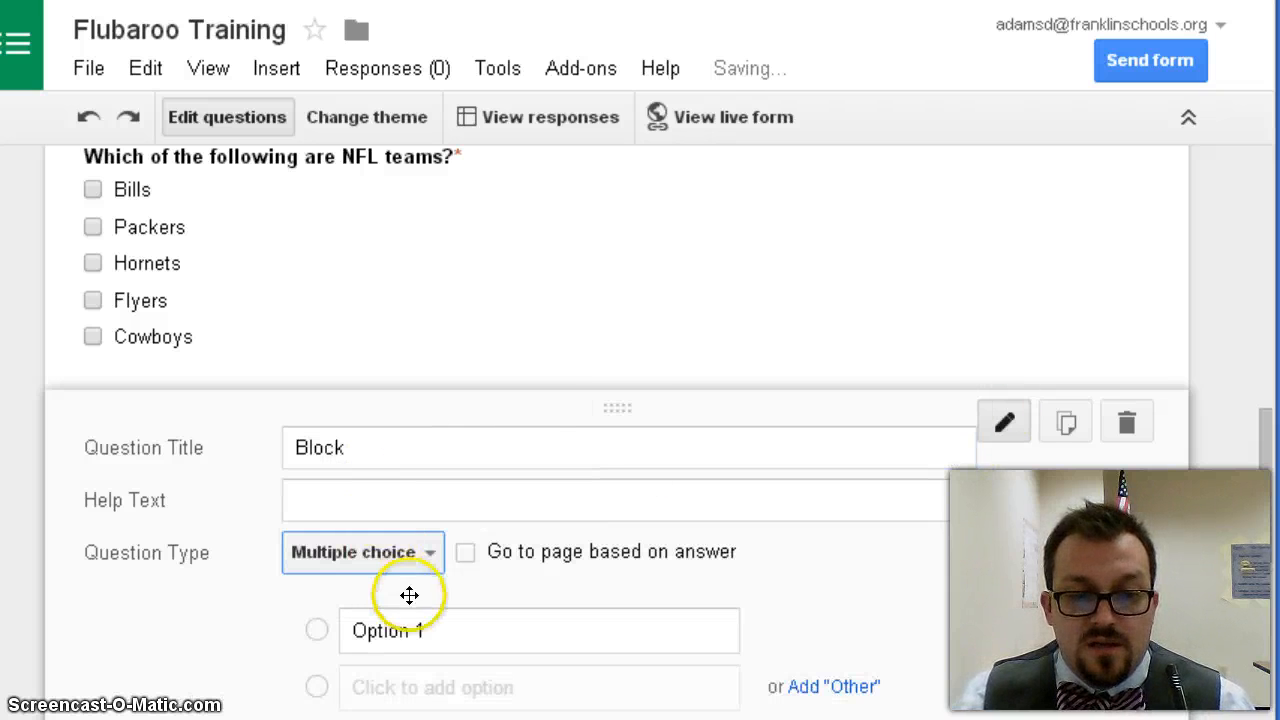
- Fill in the Block question's answer options as 1, 2 and 3
{"action": "left_click", "coordinate": [409, 626]}
{"action": "type", "text": "1"}
{"action": "left_click", "coordinate": [380, 668]}
{"action": "type", "text": "2"}
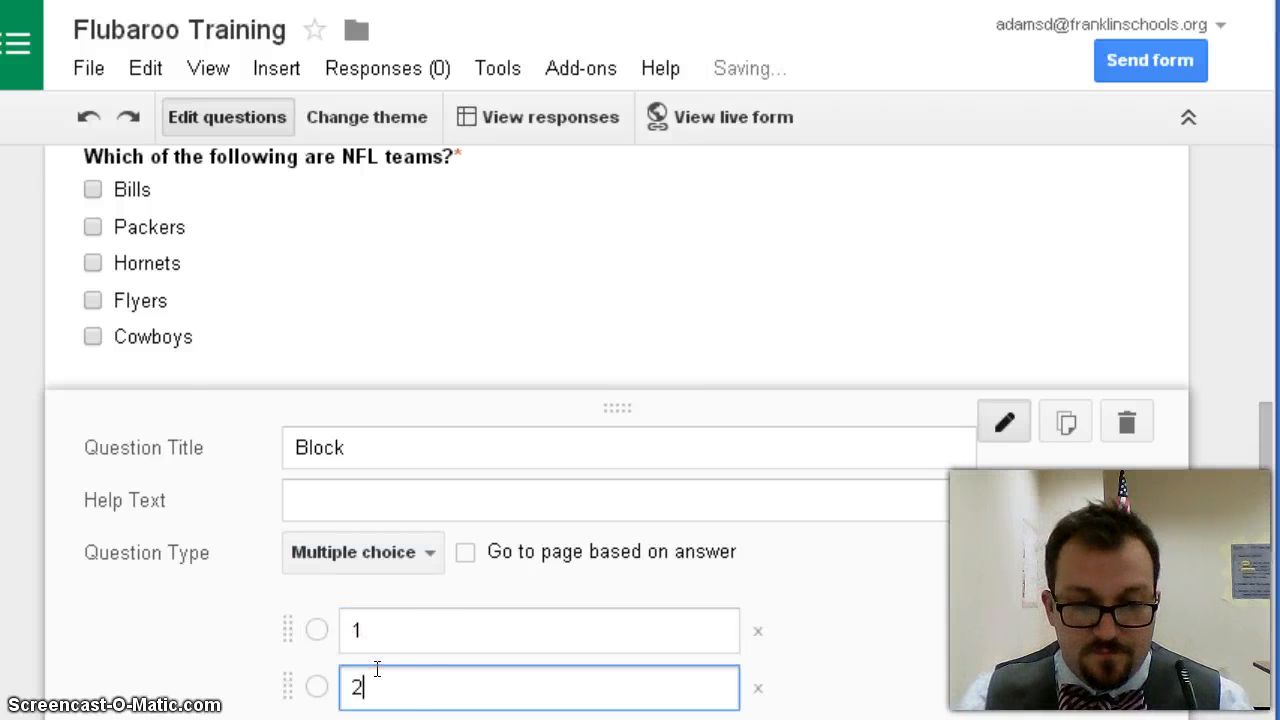
{"action": "scroll", "coordinate": [351, 606], "scroll_direction": "down", "scroll_amount": 3}
{"action": "left_click", "coordinate": [357, 590]}
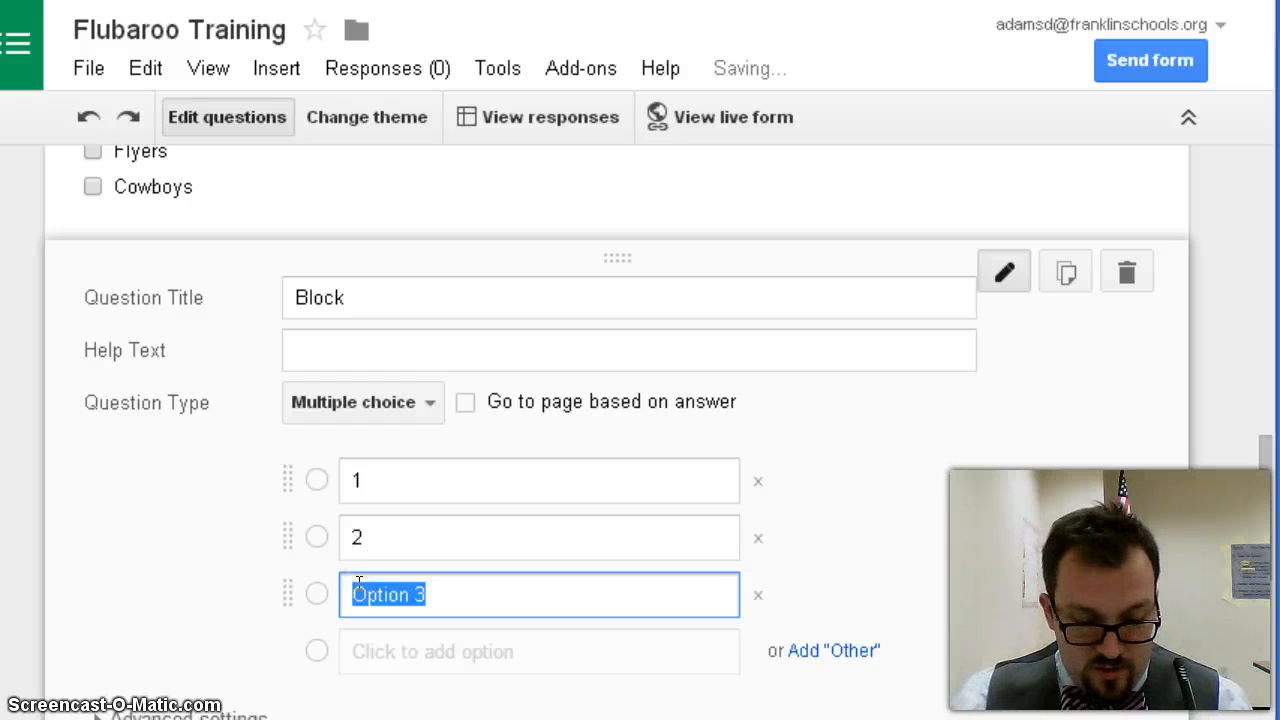
{"action": "type", "text": "3"}
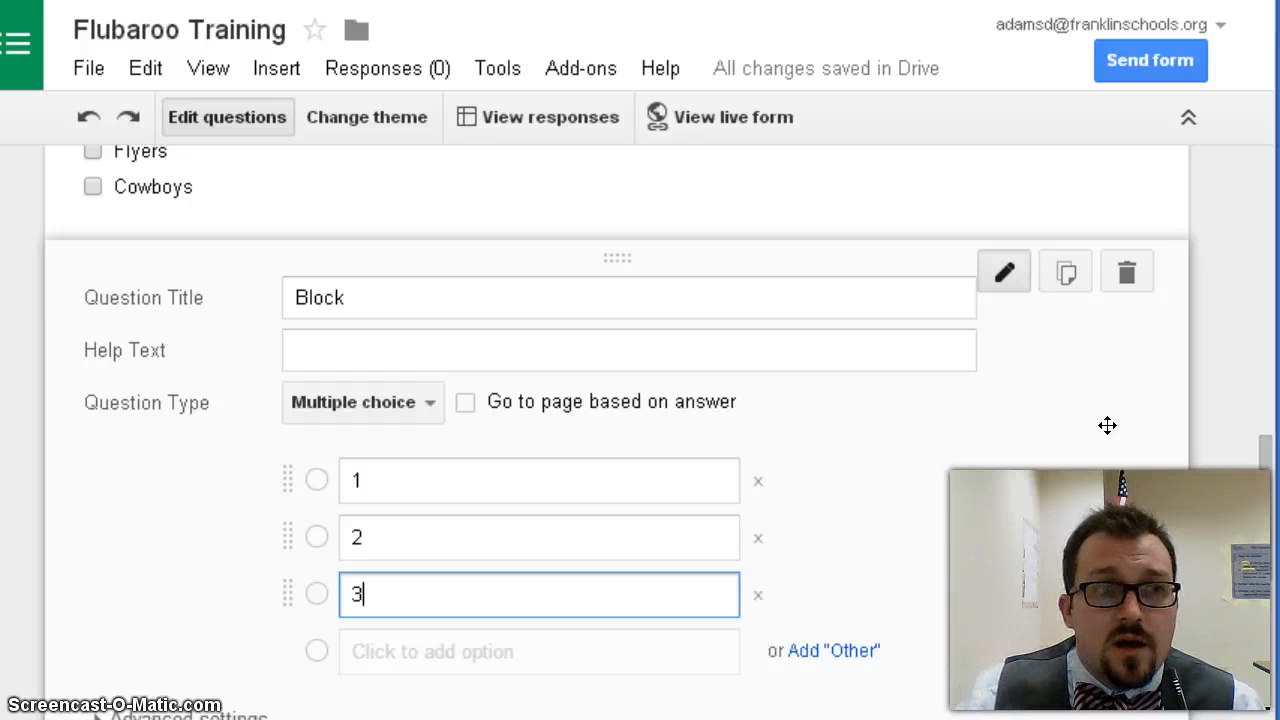
- Review the setup of the question asking what letter Google starts with, and close it unchanged
{"action": "left_click_drag", "start_coordinate": [1268, 503], "coordinate": [1272, 352]}
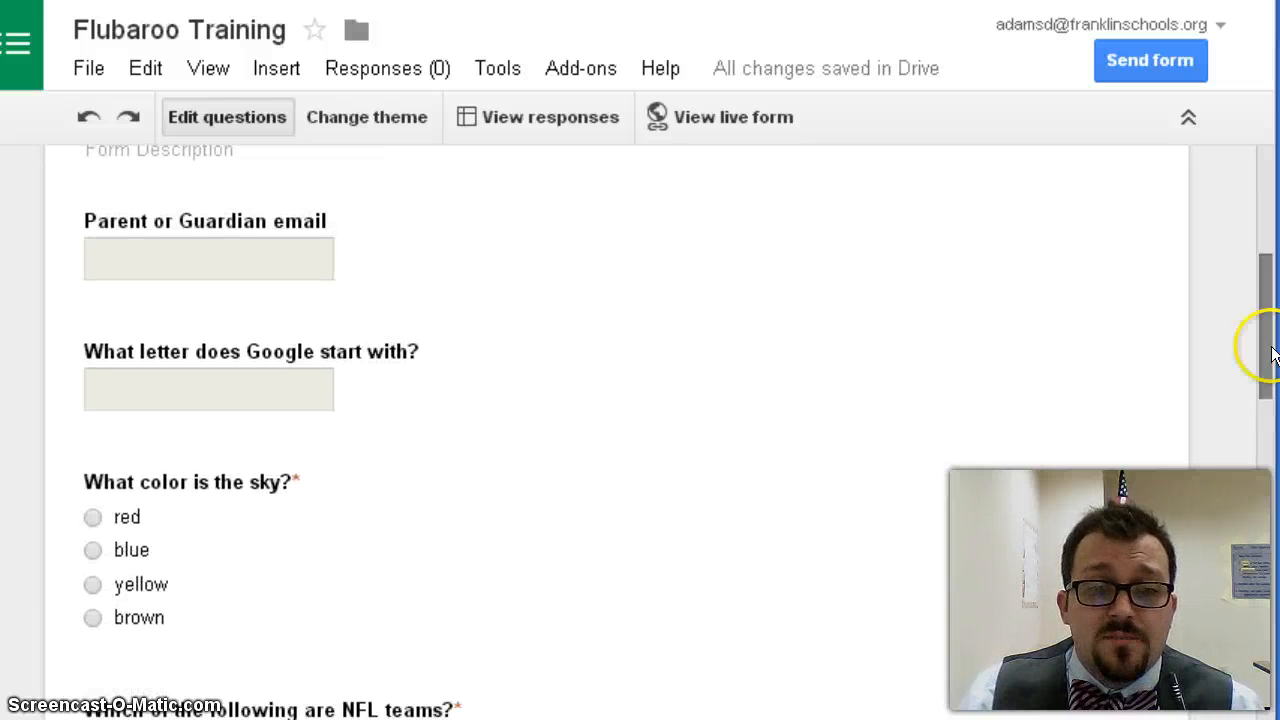
{"action": "left_click", "coordinate": [520, 395]}
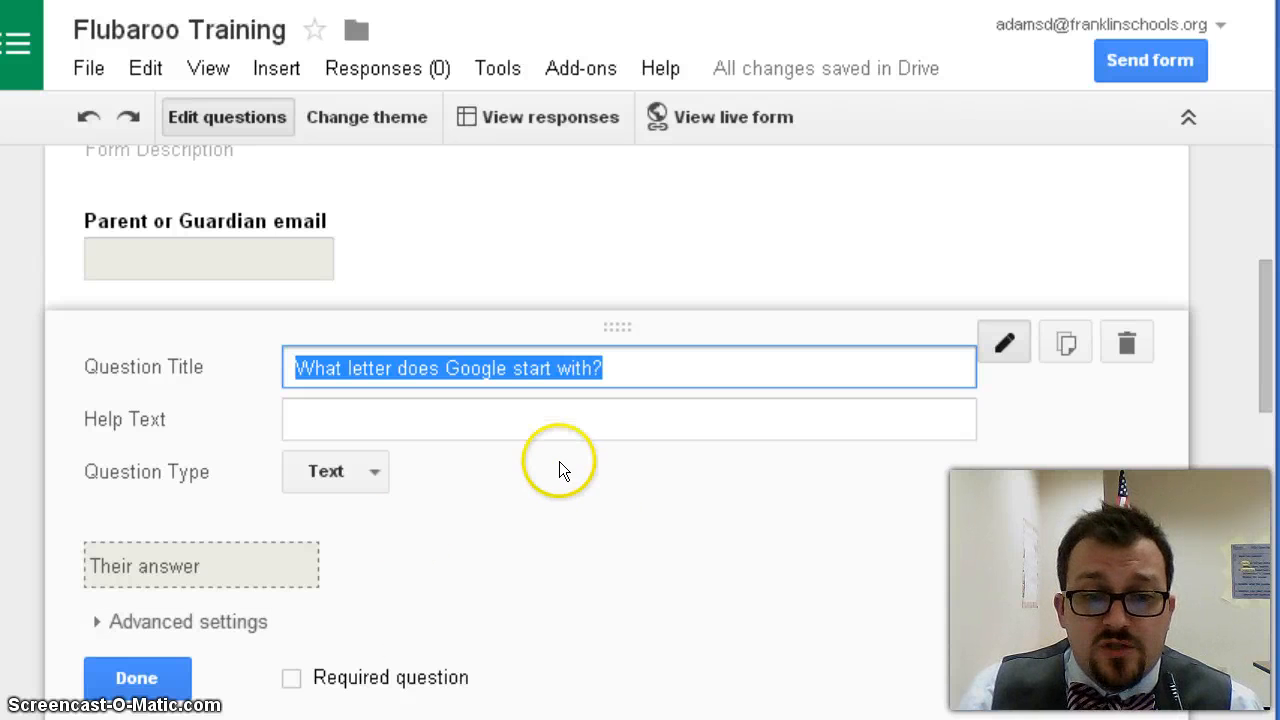
{"action": "left_click", "coordinate": [155, 675]}
- Add green as a fifth answer option to the question "What color is the sky?"
{"action": "scroll", "coordinate": [300, 410], "scroll_direction": "down", "scroll_amount": 2}
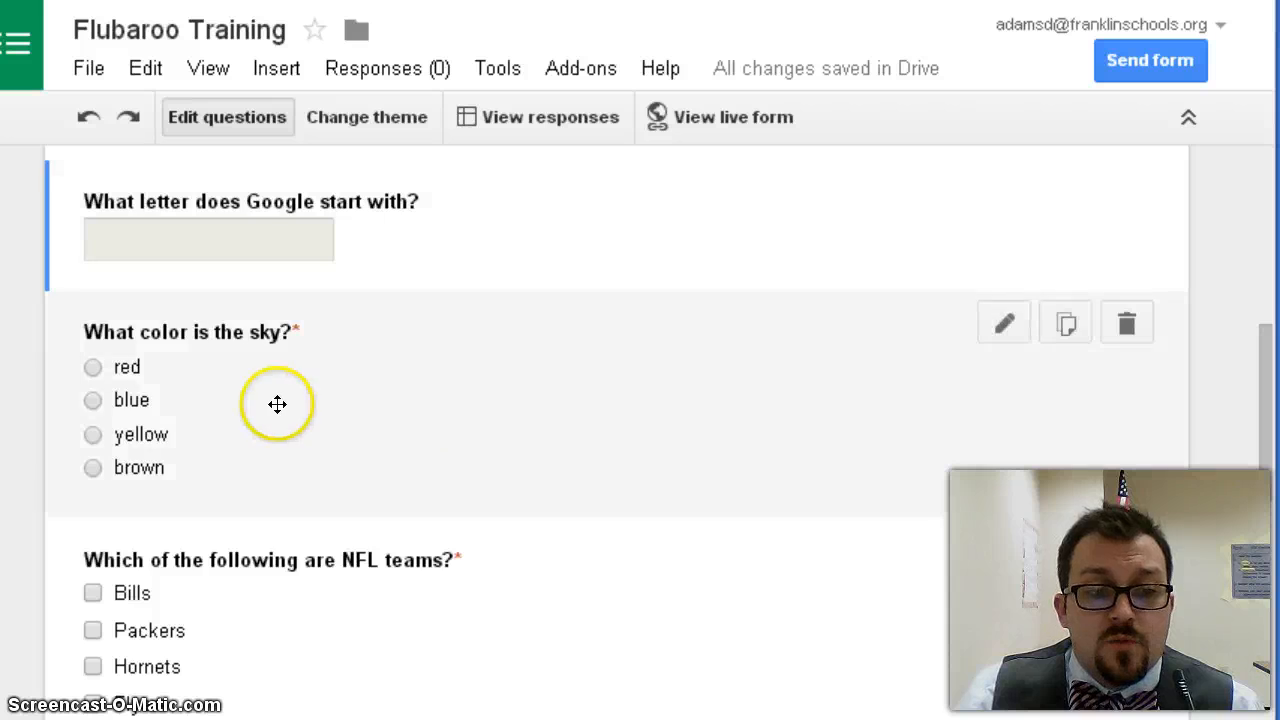
{"action": "left_click", "coordinate": [277, 403]}
{"action": "scroll", "coordinate": [697, 387], "scroll_direction": "down", "scroll_amount": 3}
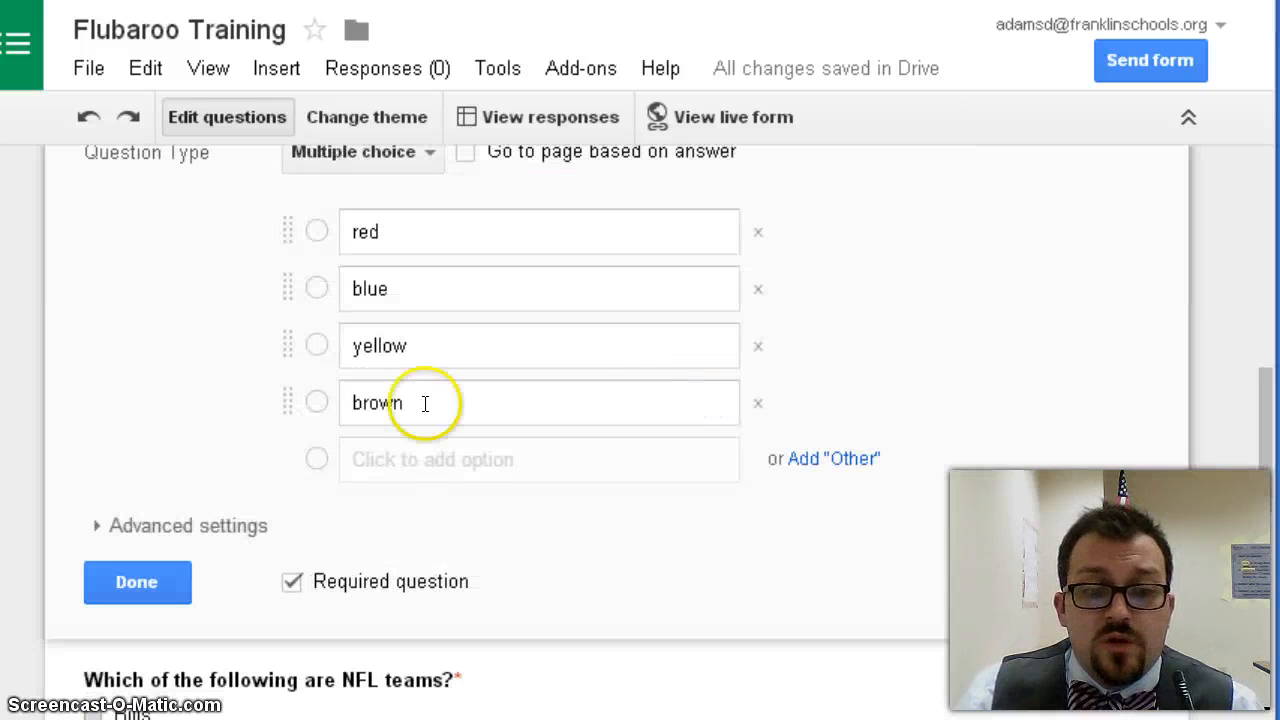
{"action": "left_click", "coordinate": [414, 458]}
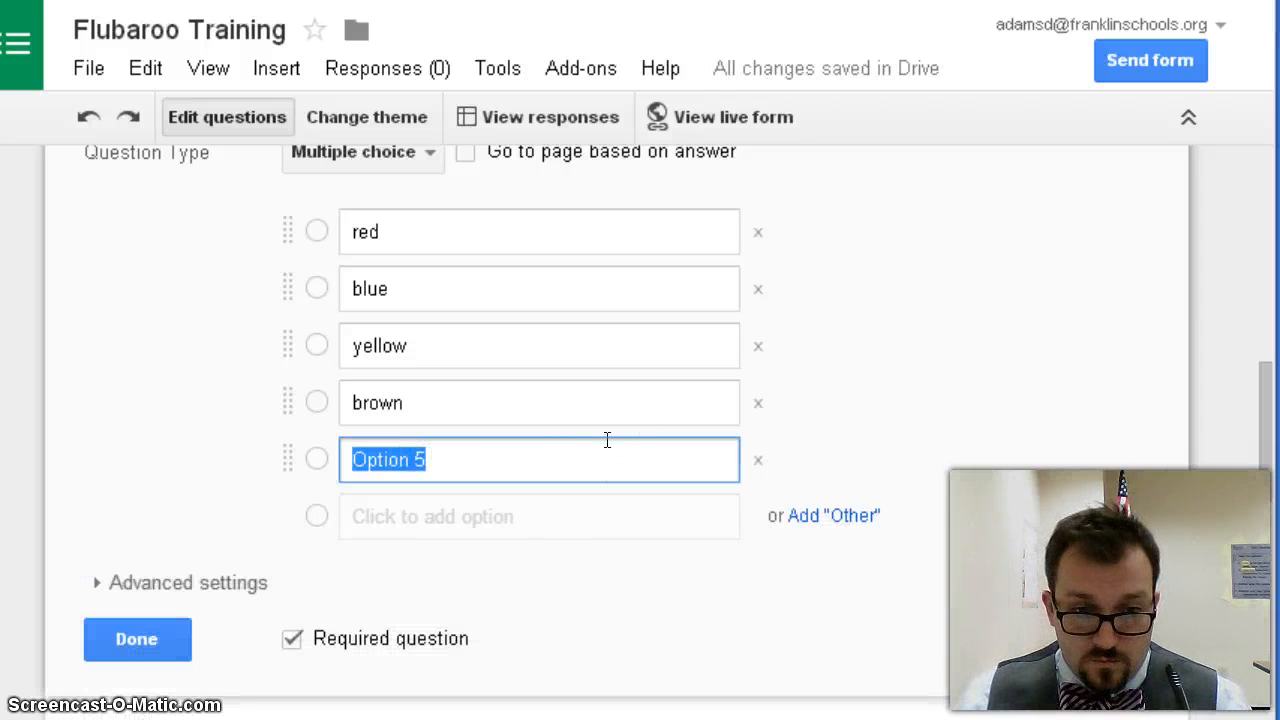
{"action": "type", "text": "green"}
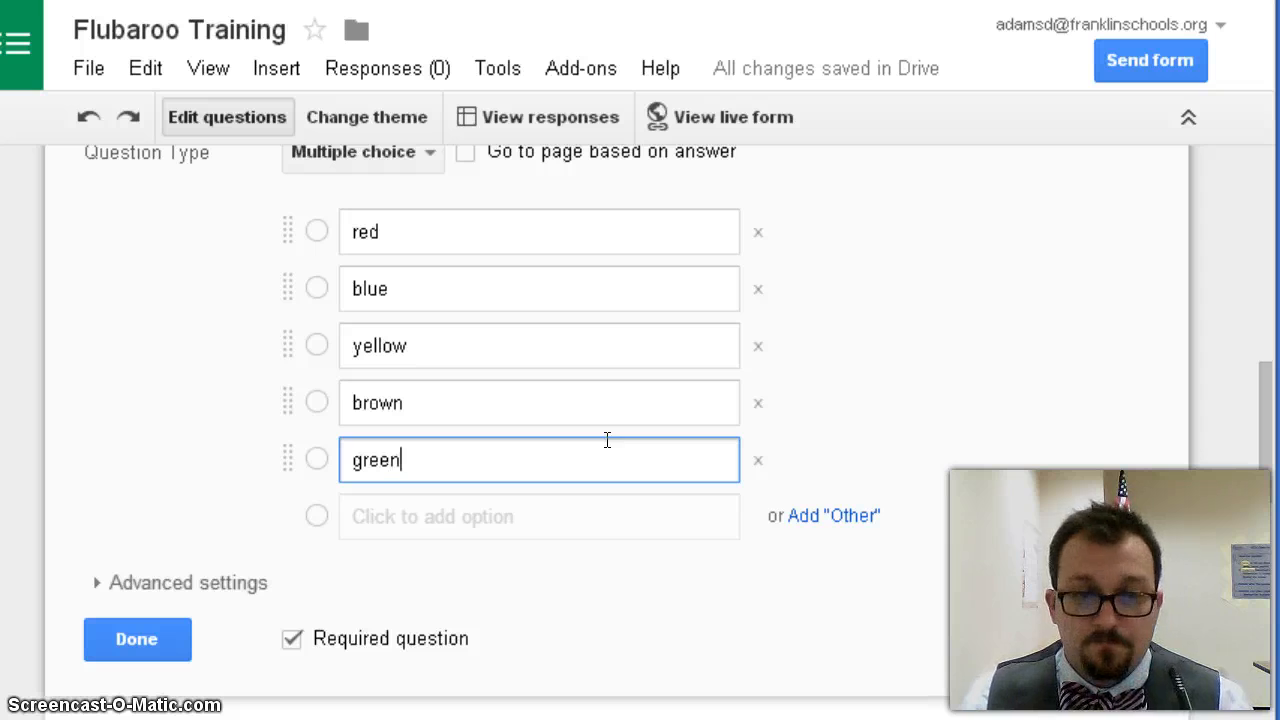
- Open the NFL teams question for editing and review the available question types
{"action": "scroll", "coordinate": [529, 380], "scroll_direction": "down", "scroll_amount": 3}
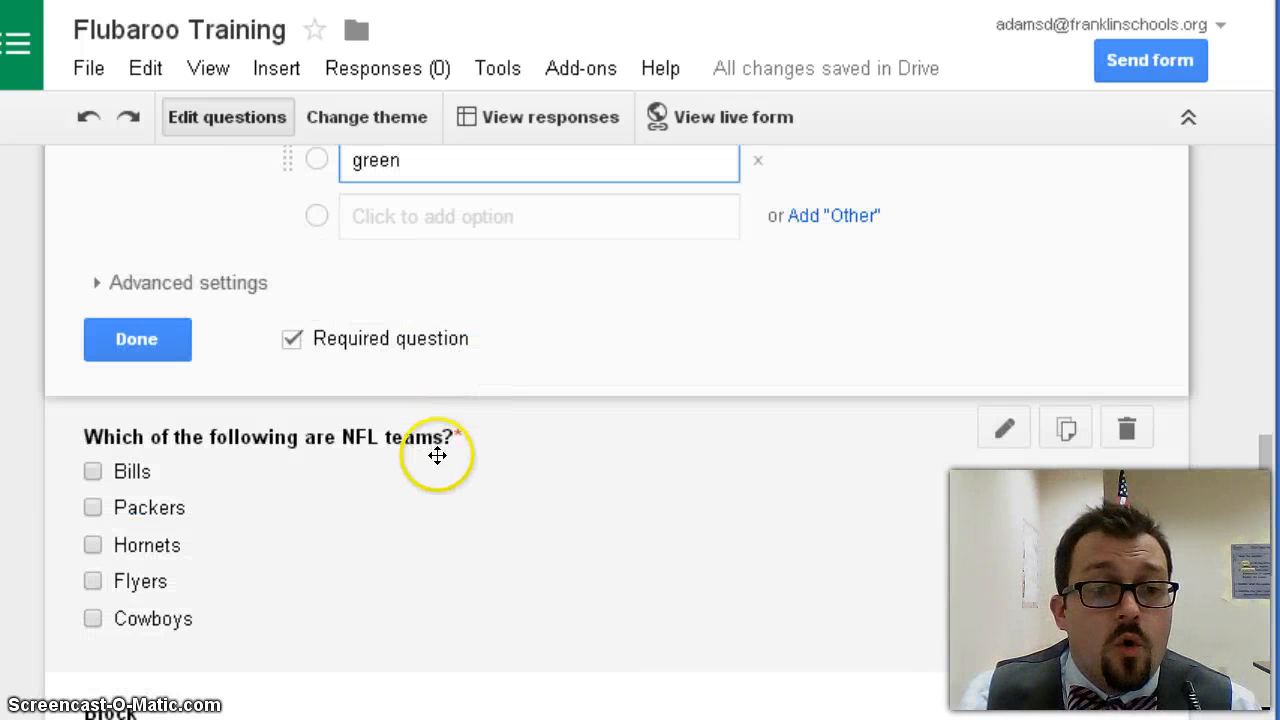
{"action": "left_click", "coordinate": [437, 455]}
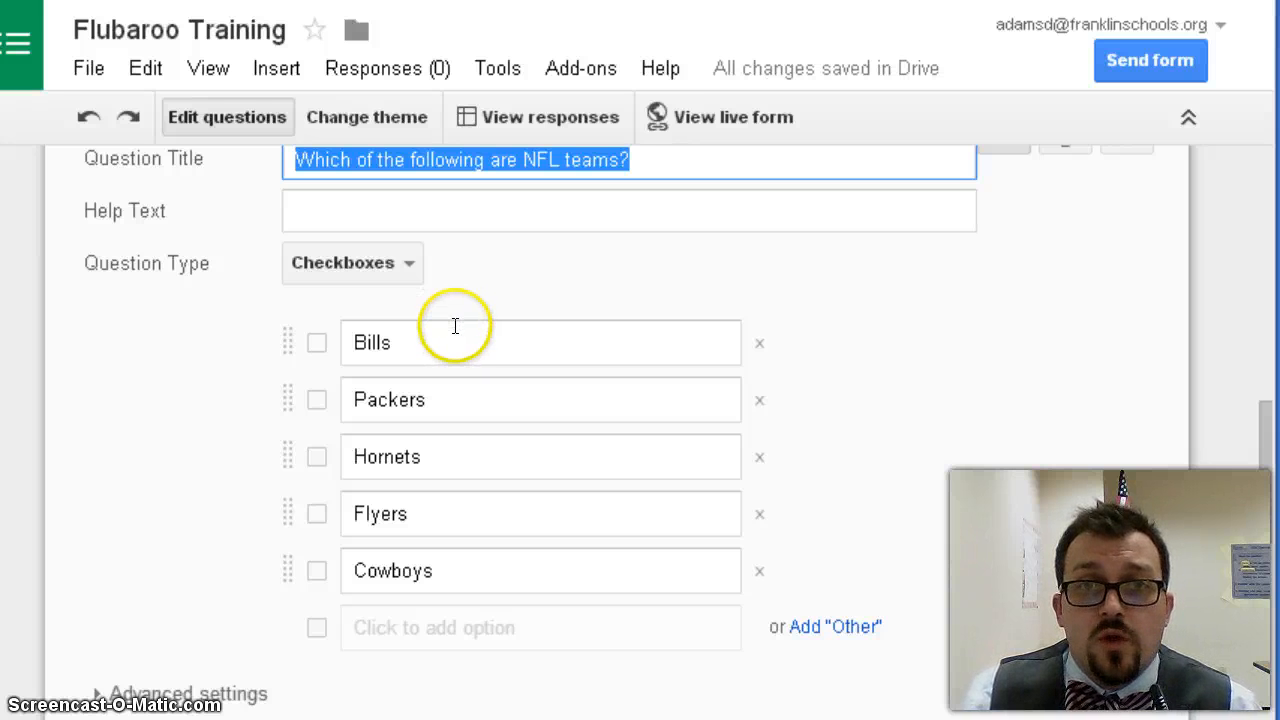
{"action": "left_click", "coordinate": [406, 266]}
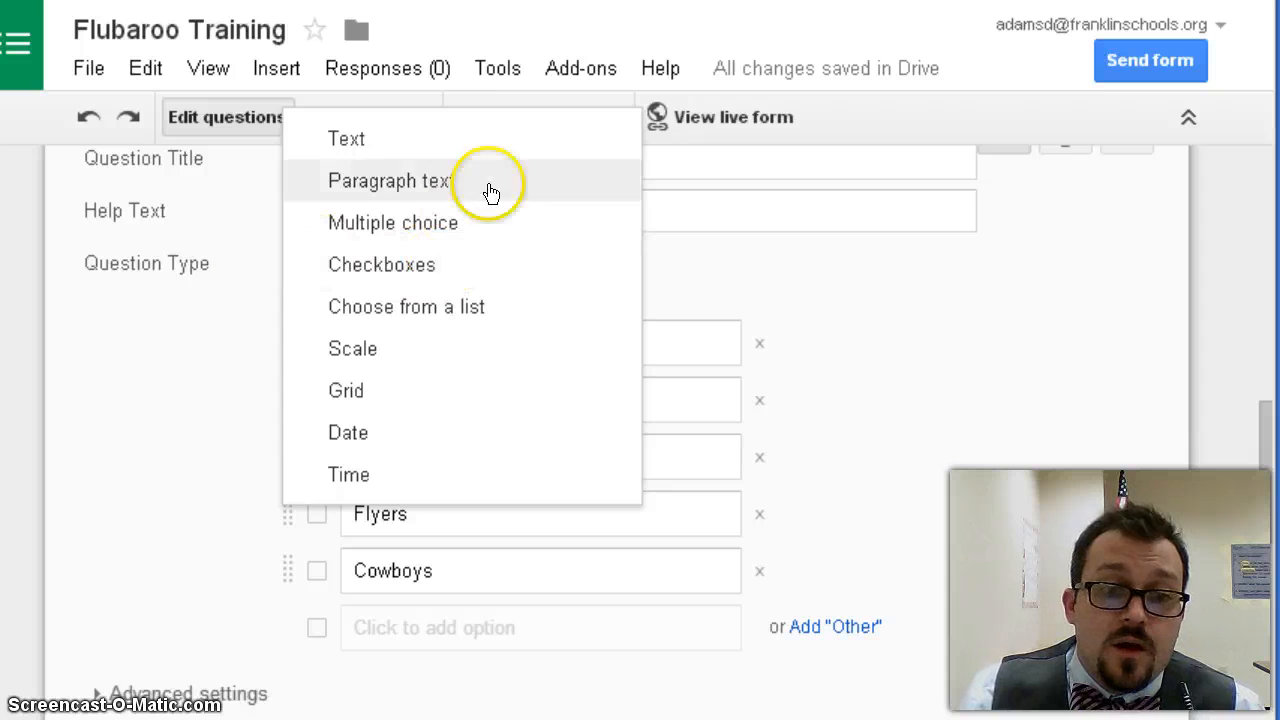
- Stop the form from accepting responses and switch response acceptance back on
{"action": "left_click", "coordinate": [409, 70]}
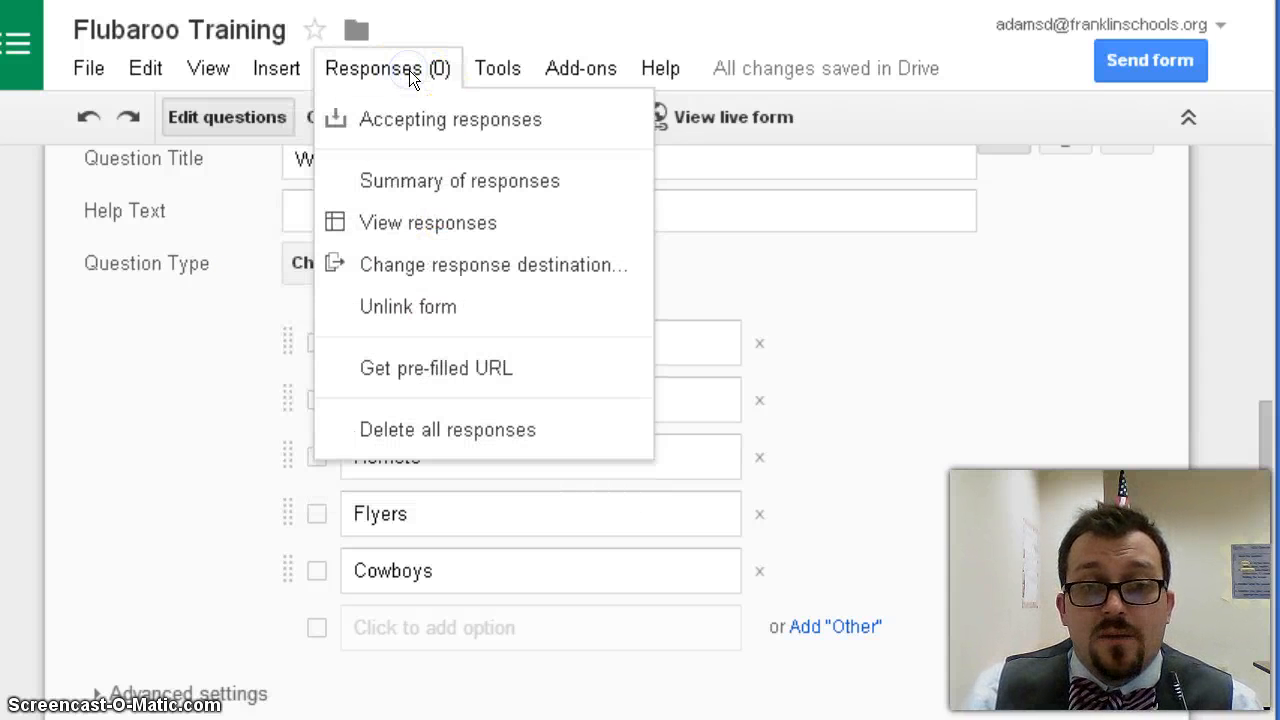
{"action": "left_click", "coordinate": [477, 128]}
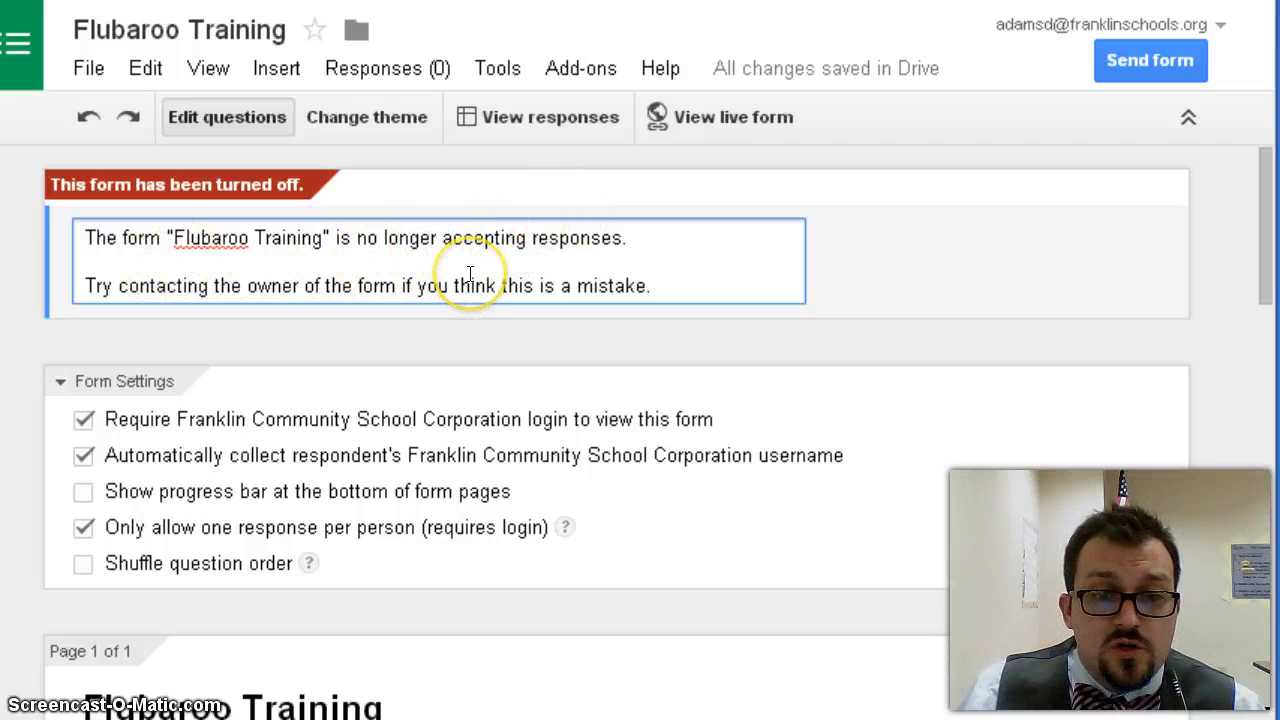
{"action": "left_click", "coordinate": [394, 66]}
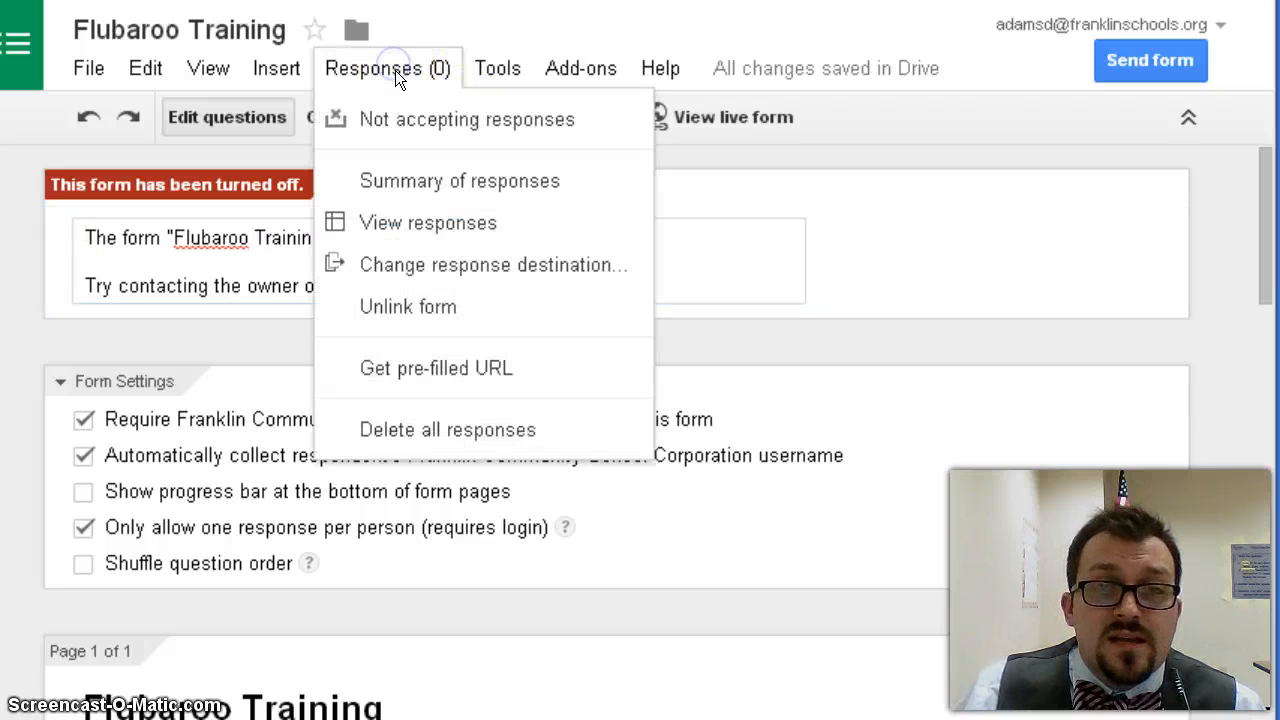
{"action": "left_click", "coordinate": [400, 114]}
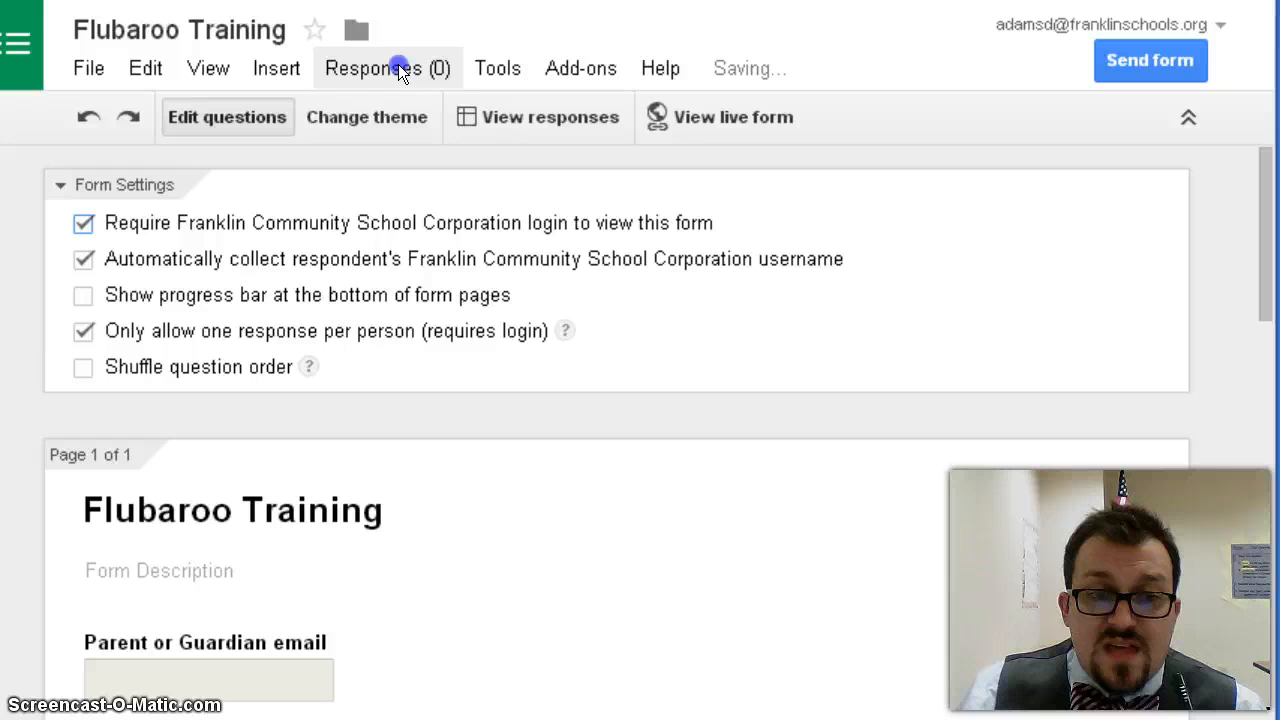
- View the live Flubaroo Training form and look through its questions from the parent email to Block
{"action": "left_click", "coordinate": [398, 68]}
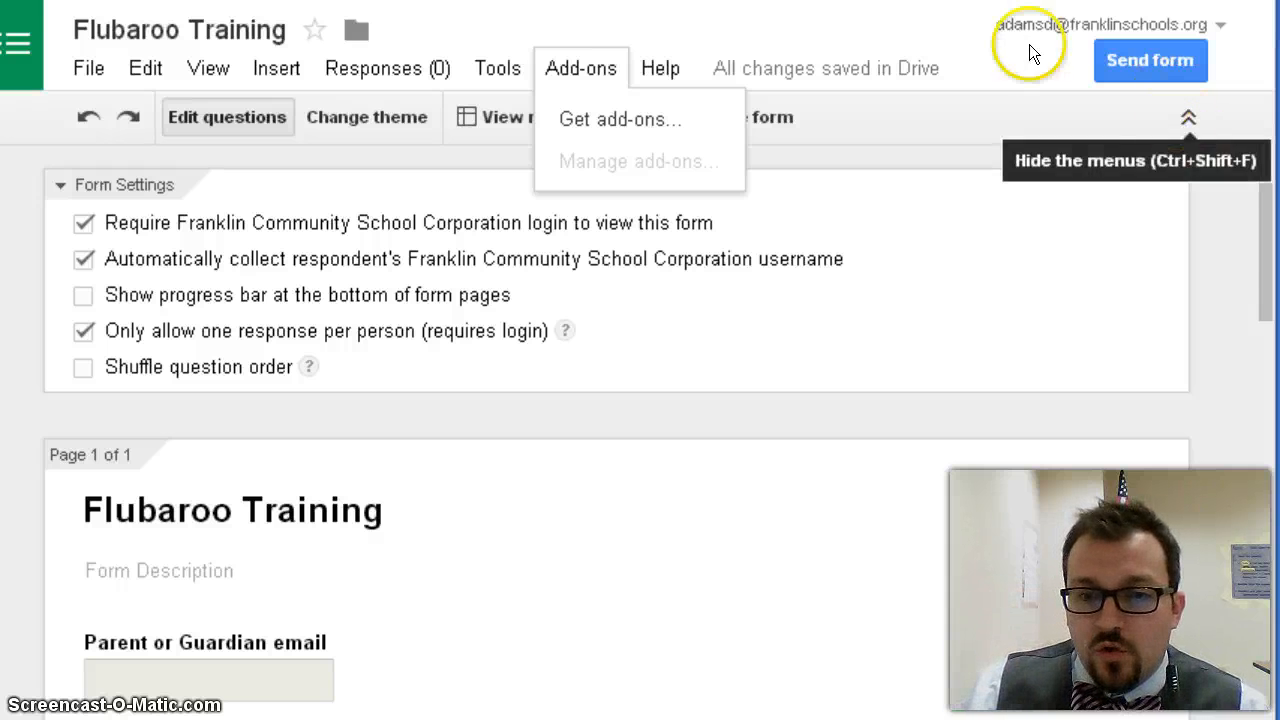
{"action": "left_click", "coordinate": [864, 109]}
{"action": "left_click", "coordinate": [755, 112]}
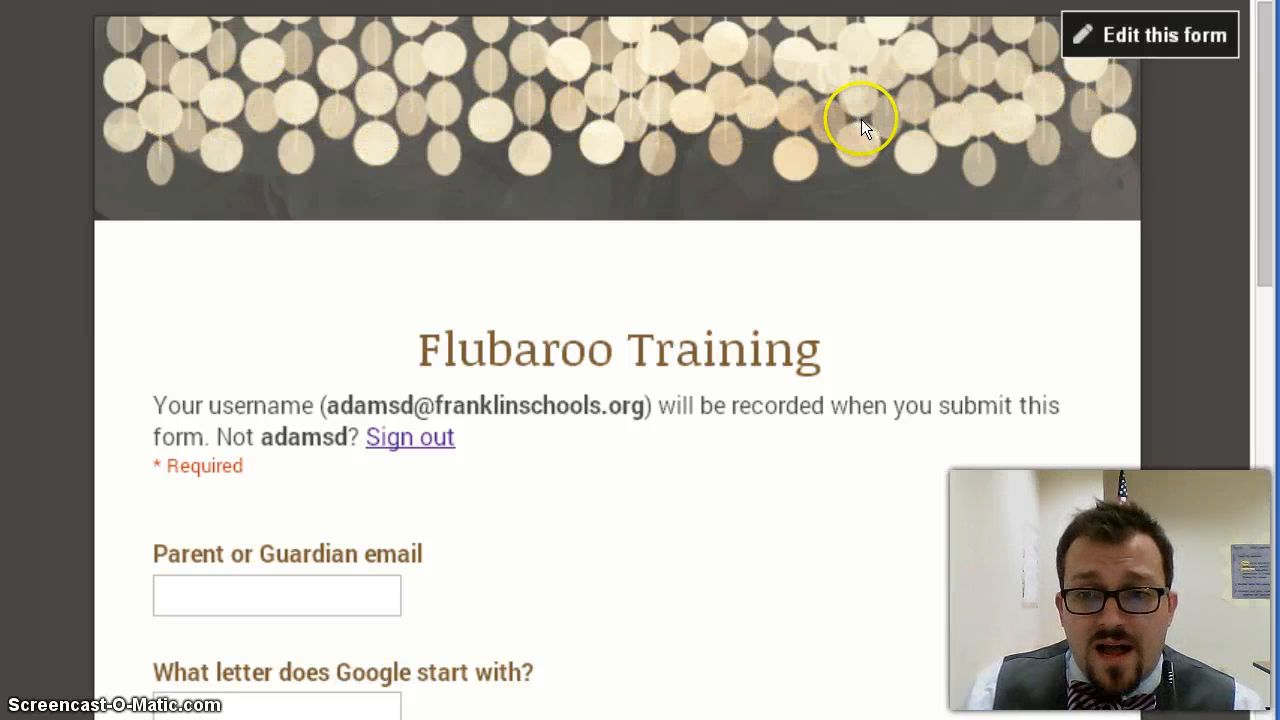
{"action": "scroll", "coordinate": [873, 115], "scroll_direction": "down", "scroll_amount": 3}
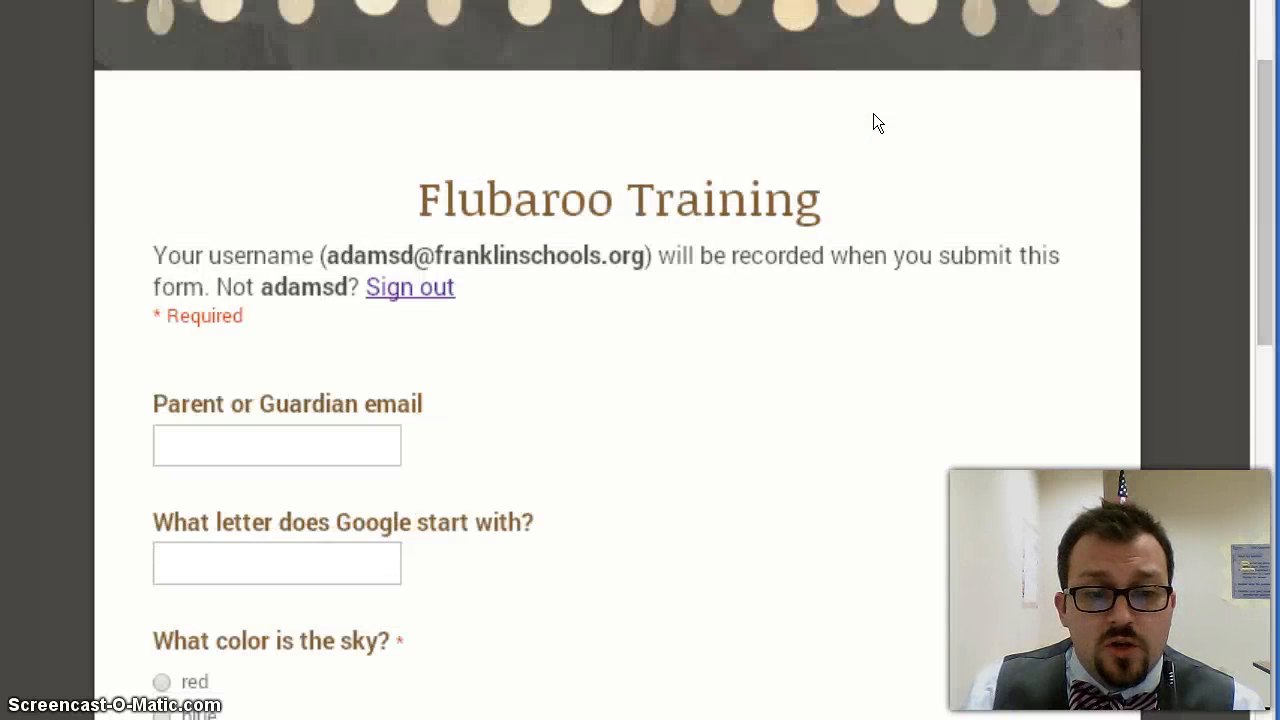
{"action": "scroll", "coordinate": [472, 262], "scroll_direction": "down", "scroll_amount": 8}
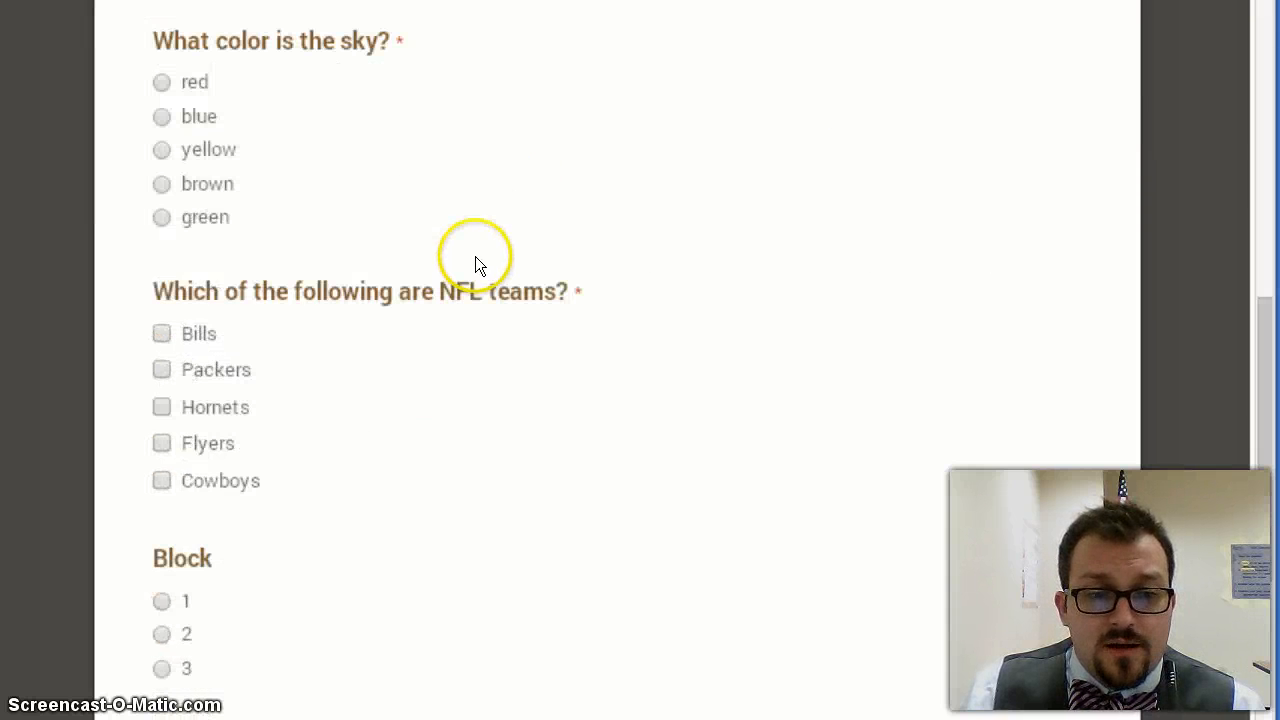
{"action": "scroll", "coordinate": [475, 260], "scroll_direction": "up", "scroll_amount": 10}
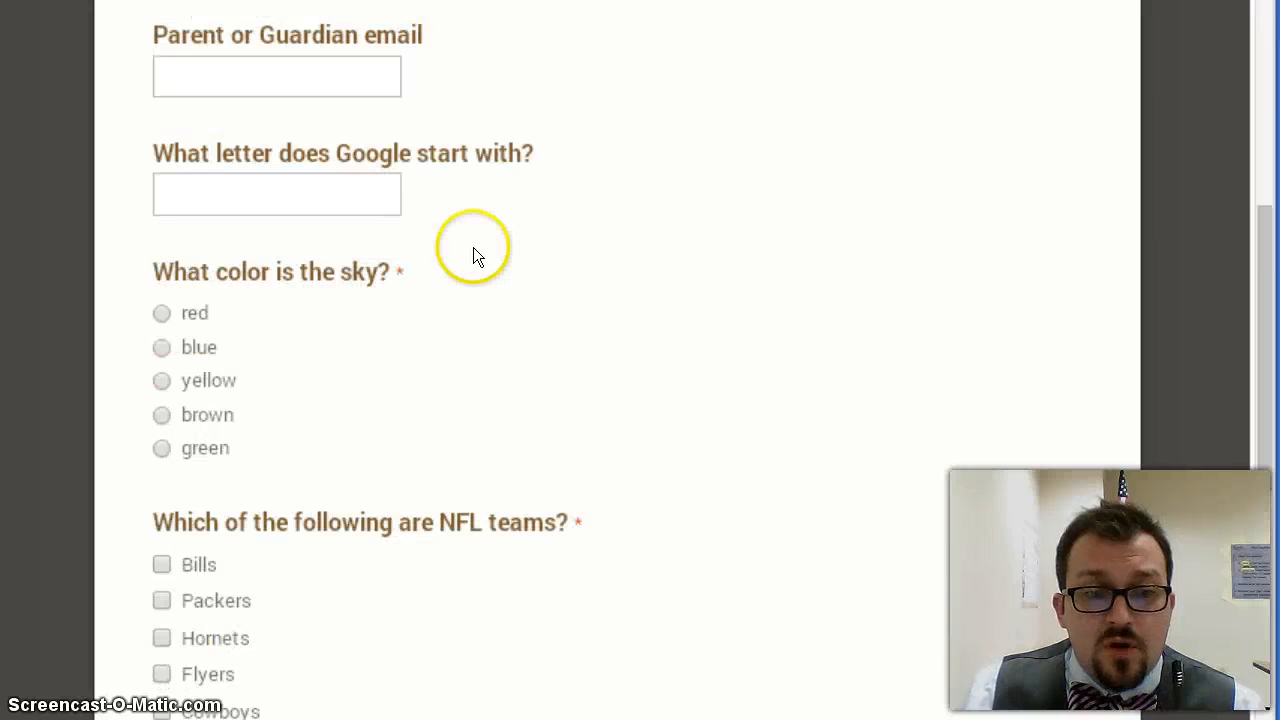
{"action": "scroll", "coordinate": [475, 240], "scroll_direction": "down", "scroll_amount": 3}
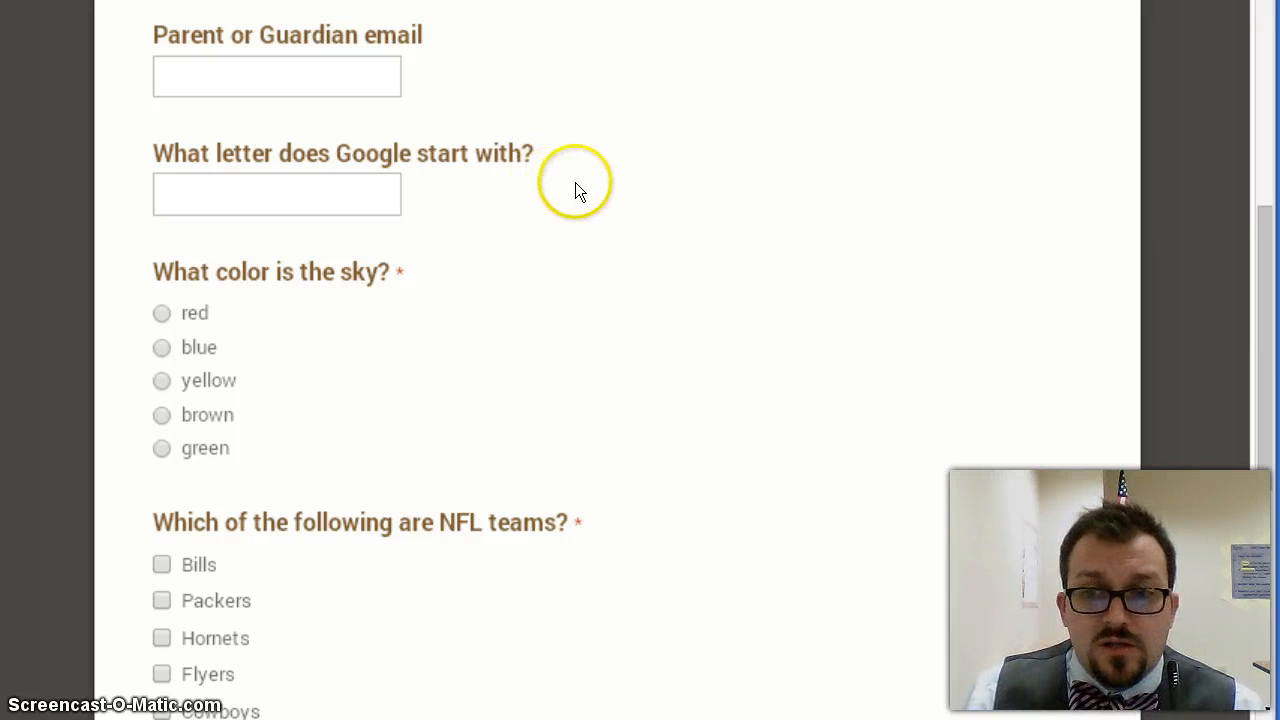
- Answer the sky color question with blue and choose Bills, Packers and Cowboys as the NFL teams
{"action": "left_click", "coordinate": [163, 346]}
{"action": "scroll", "coordinate": [770, 358], "scroll_direction": "down", "scroll_amount": 3}
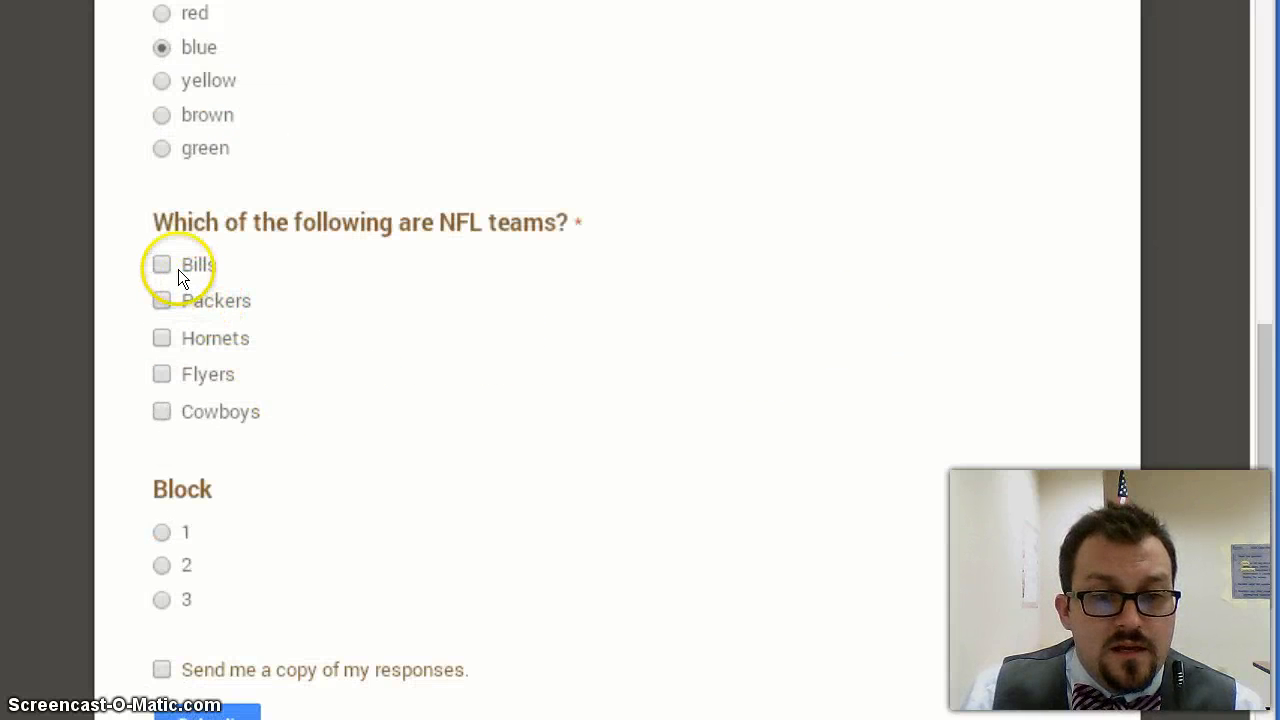
{"action": "left_click", "coordinate": [163, 265]}
{"action": "left_click", "coordinate": [162, 301]}
{"action": "left_click", "coordinate": [160, 409]}
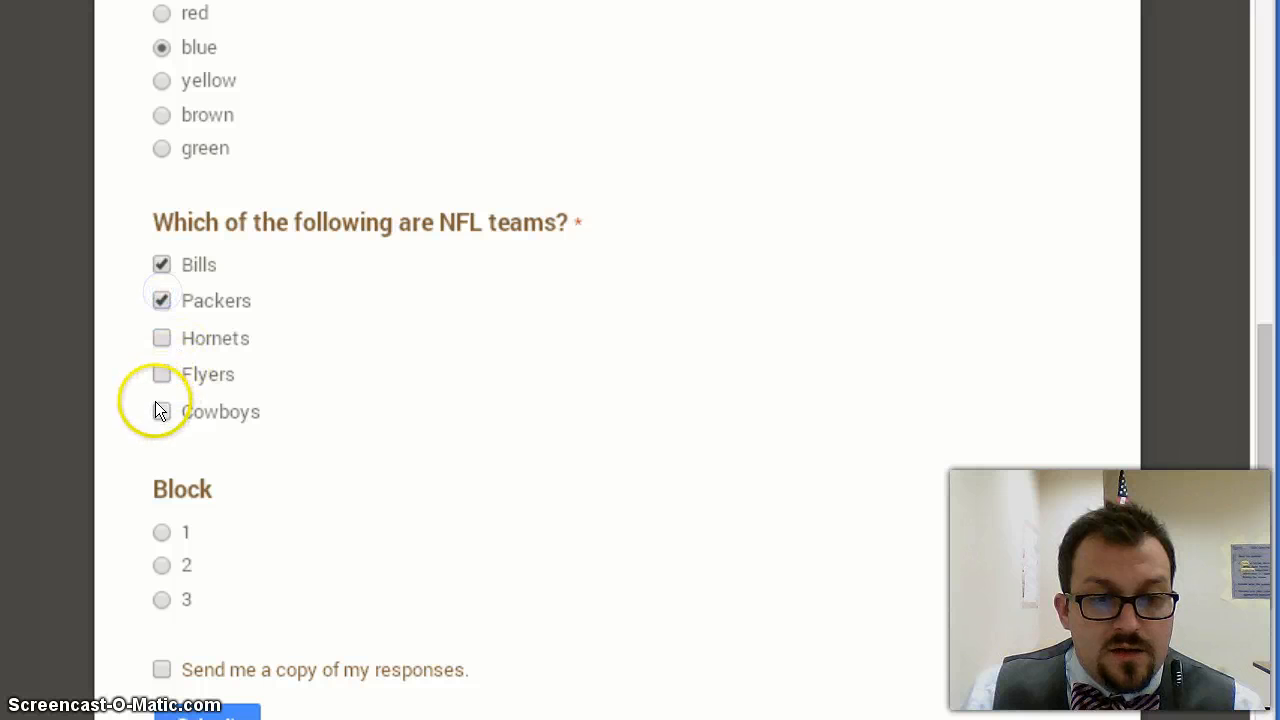
- Answer "What letter does Google start with?" with g and submit the form
{"action": "scroll", "coordinate": [409, 449], "scroll_direction": "up", "scroll_amount": 5}
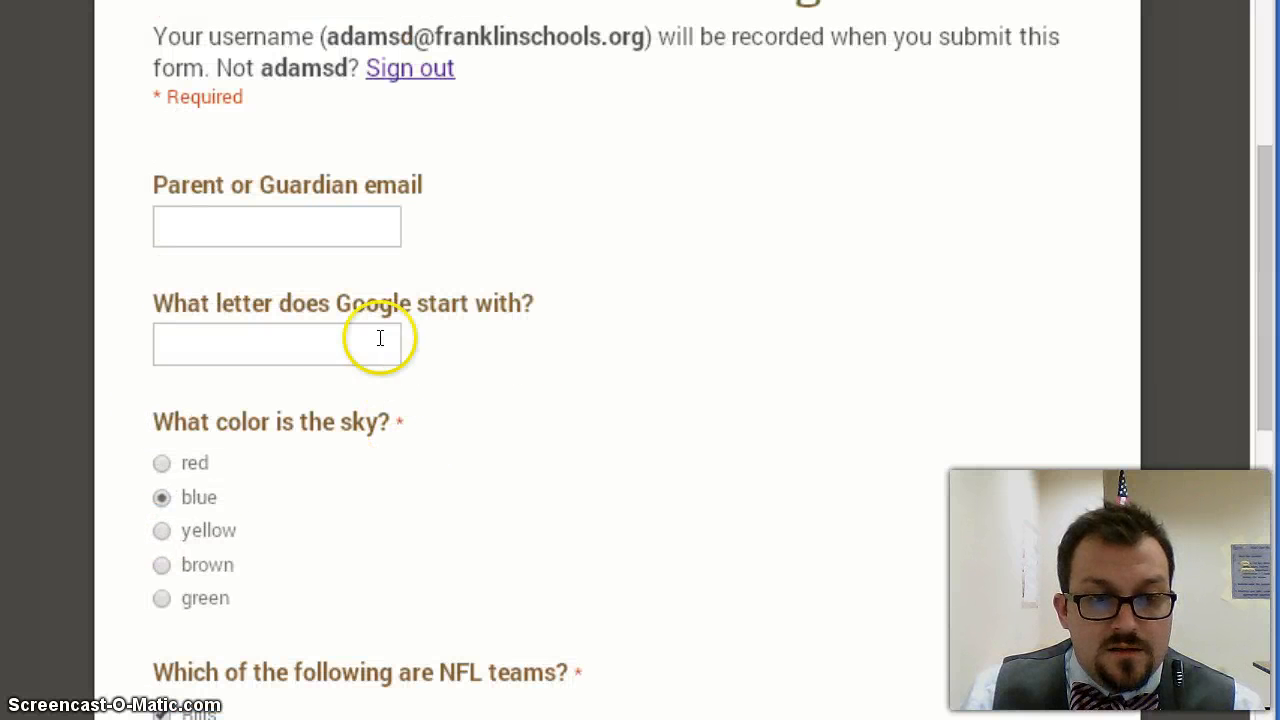
{"action": "left_click", "coordinate": [295, 349]}
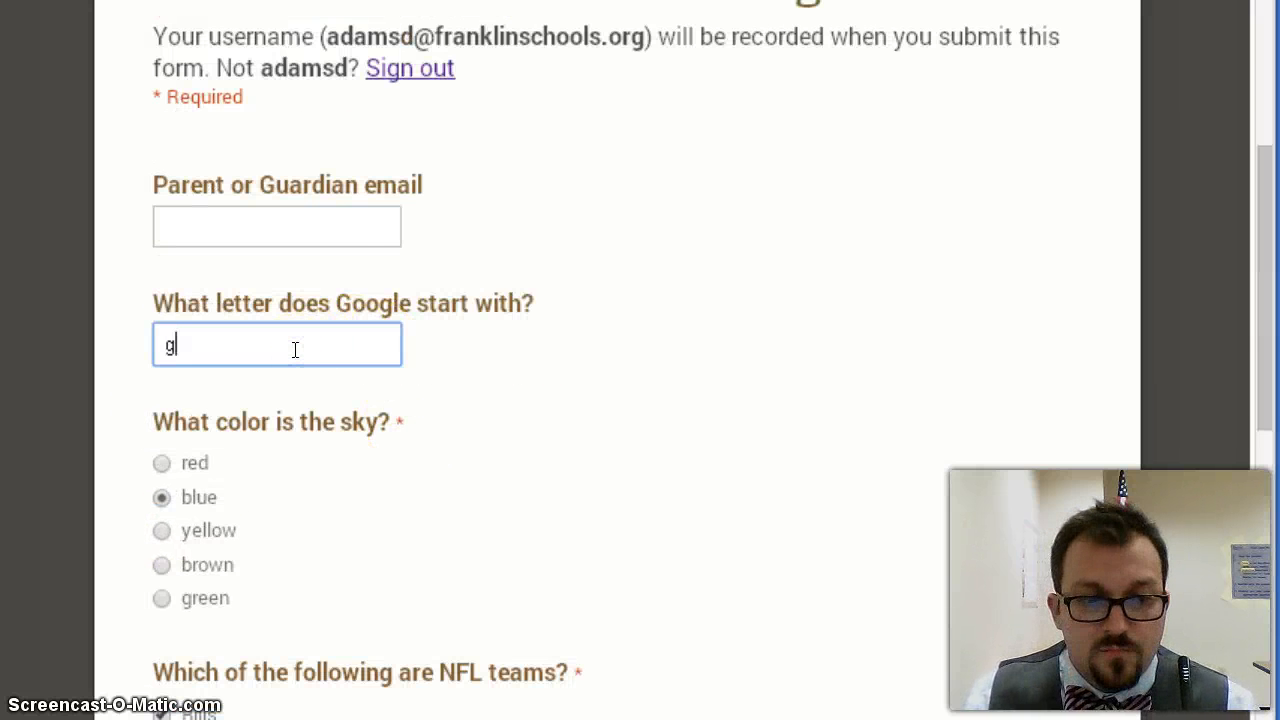
{"action": "scroll", "coordinate": [479, 296], "scroll_direction": "down", "scroll_amount": 6}
{"action": "left_click", "coordinate": [203, 575]}
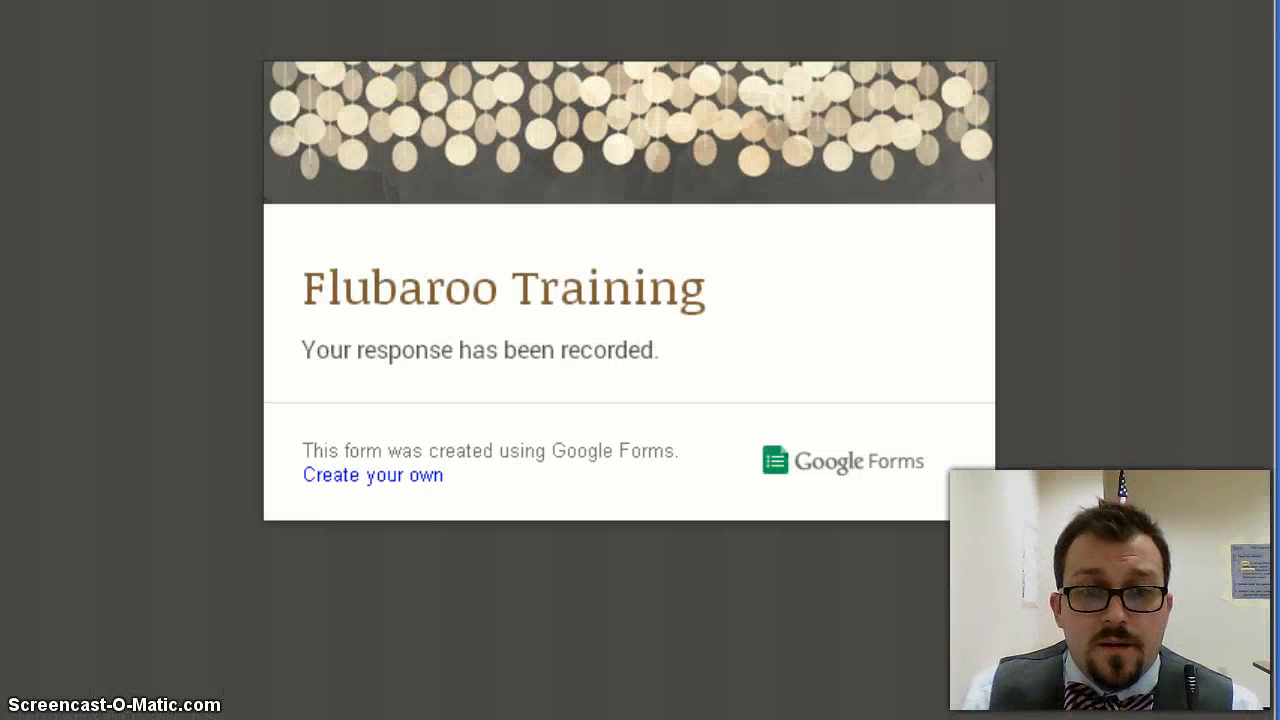
- Close the live form and switch to the untitled spreadsheet containing the student quiz responses
{"action": "key", "text": "ctrl+w"}
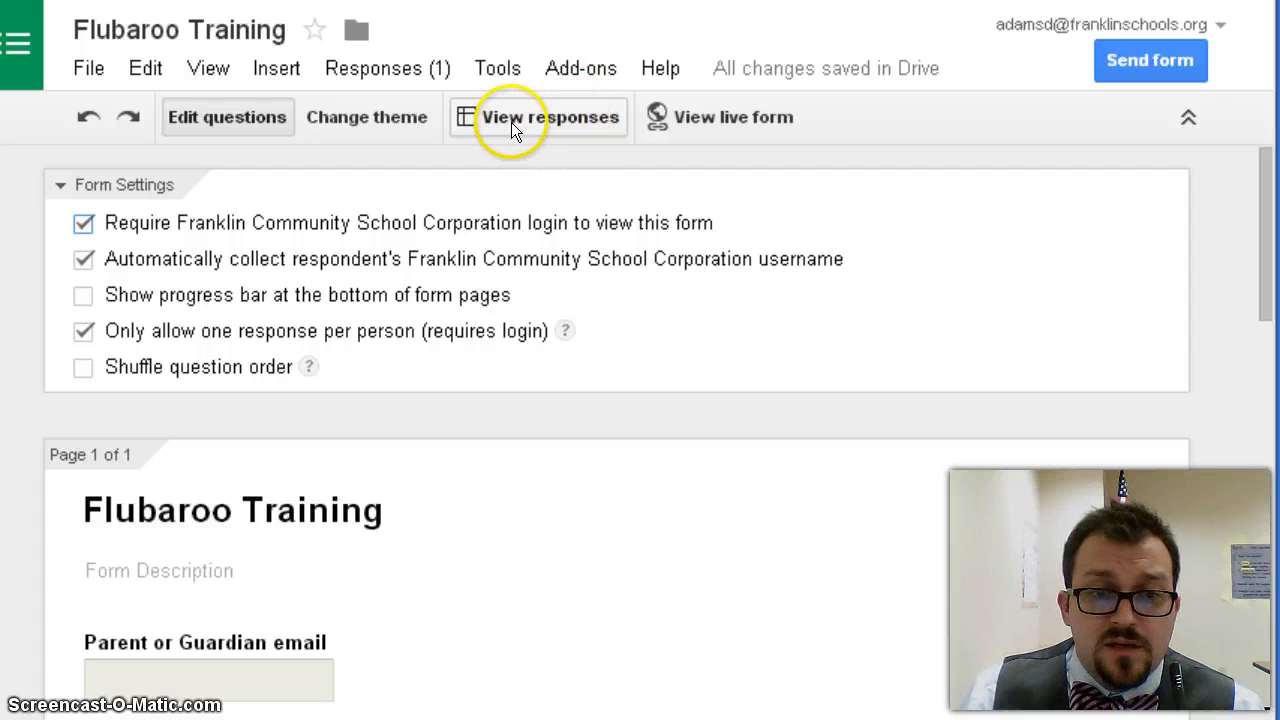
{"action": "left_click", "coordinate": [572, 1]}
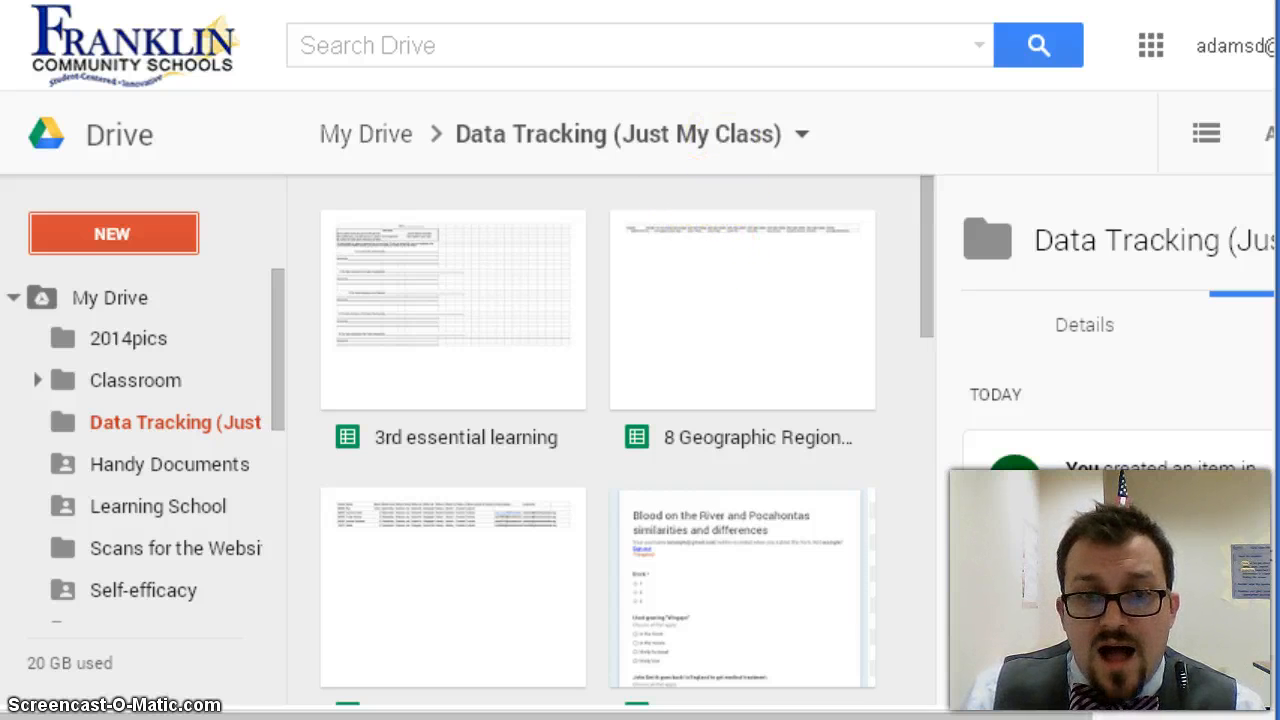
{"action": "key", "text": "ctrl+Tab"}
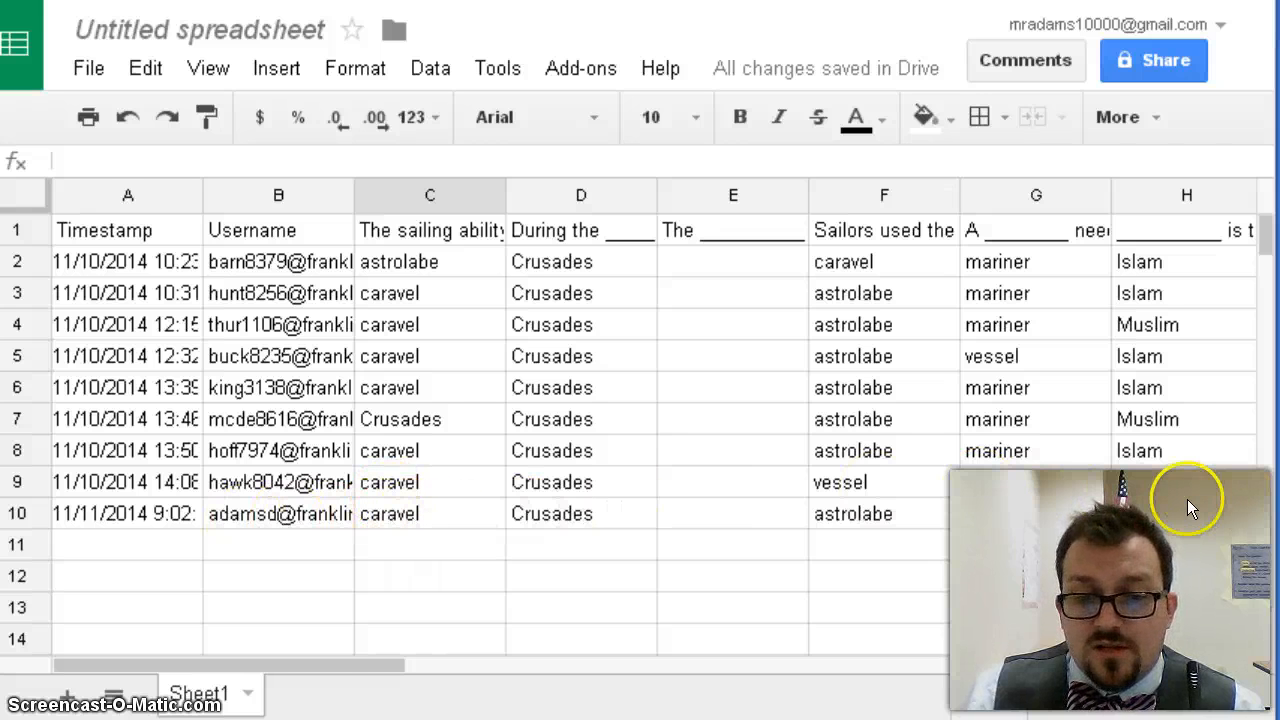
{"action": "mouse_move", "coordinate": [378, 666]}
{"action": "left_mouse_down"}
{"action": "mouse_move", "coordinate": [640, 666]}
{"action": "mouse_move", "coordinate": [391, 665]}
{"action": "left_mouse_up"}
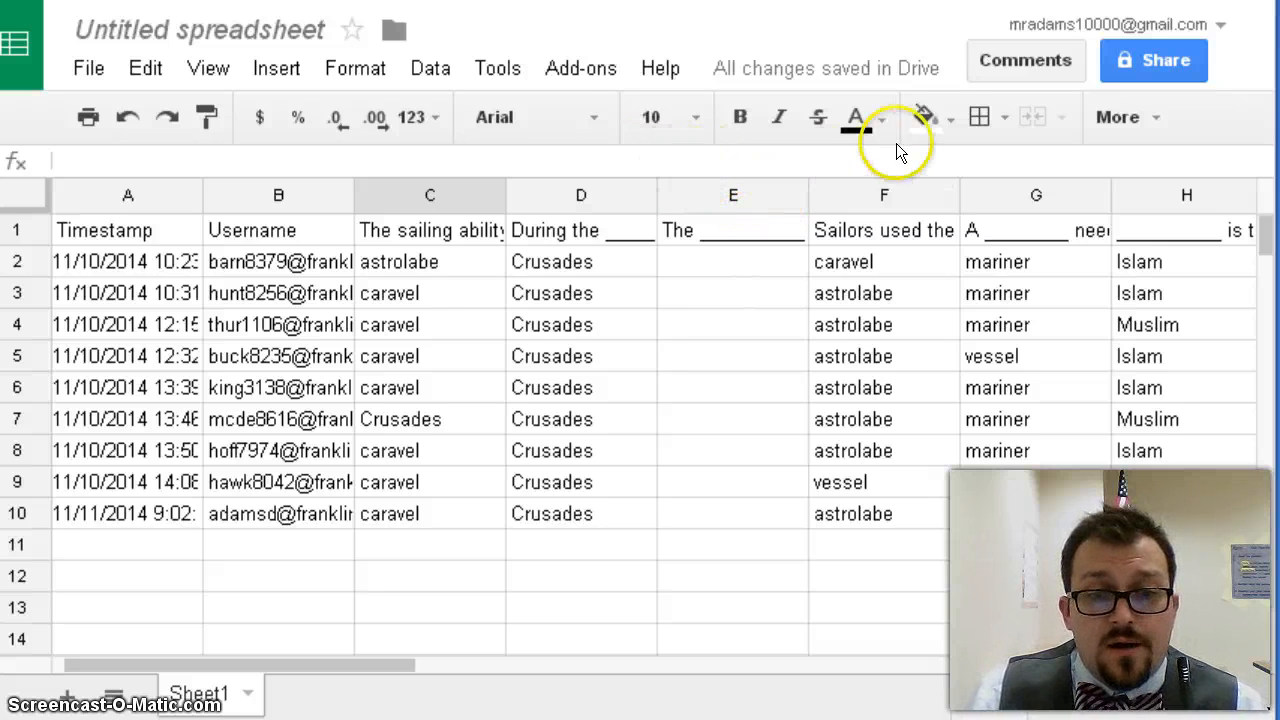
- Install the free Flubaroo add-on in the response spreadsheet and accept its requested permissions
{"action": "left_click", "coordinate": [584, 70]}
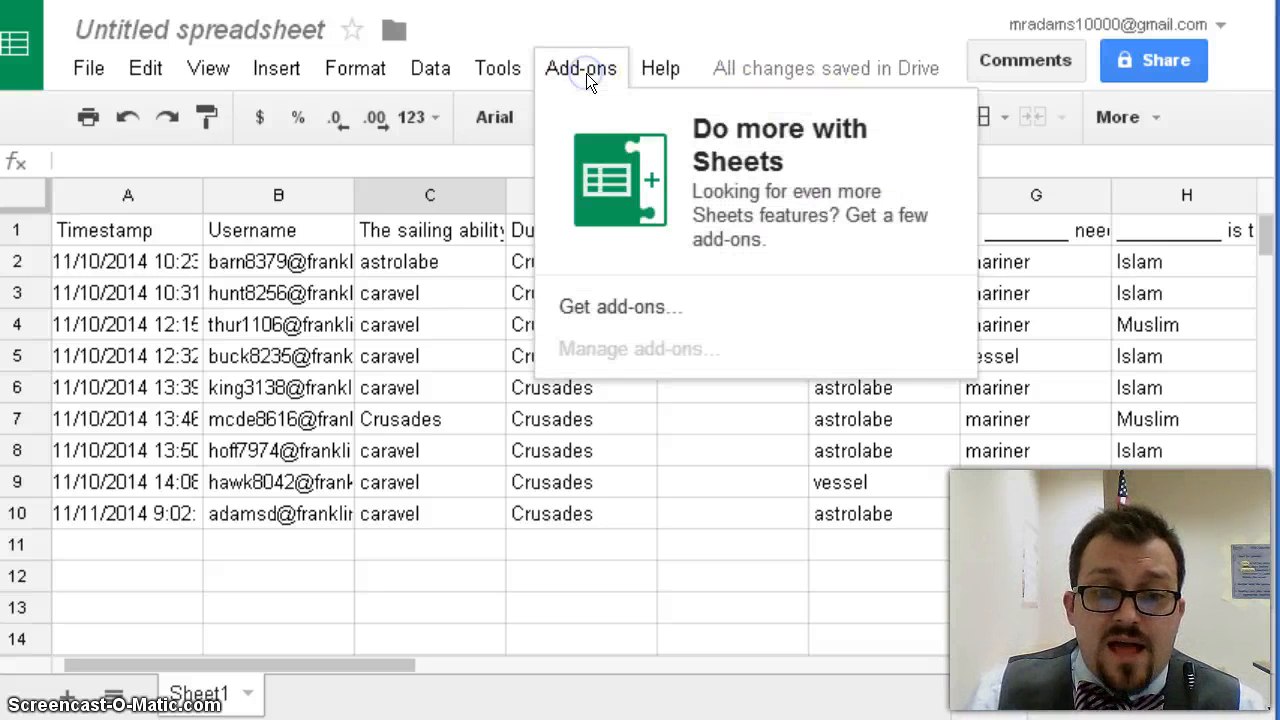
{"action": "left_click", "coordinate": [616, 300]}
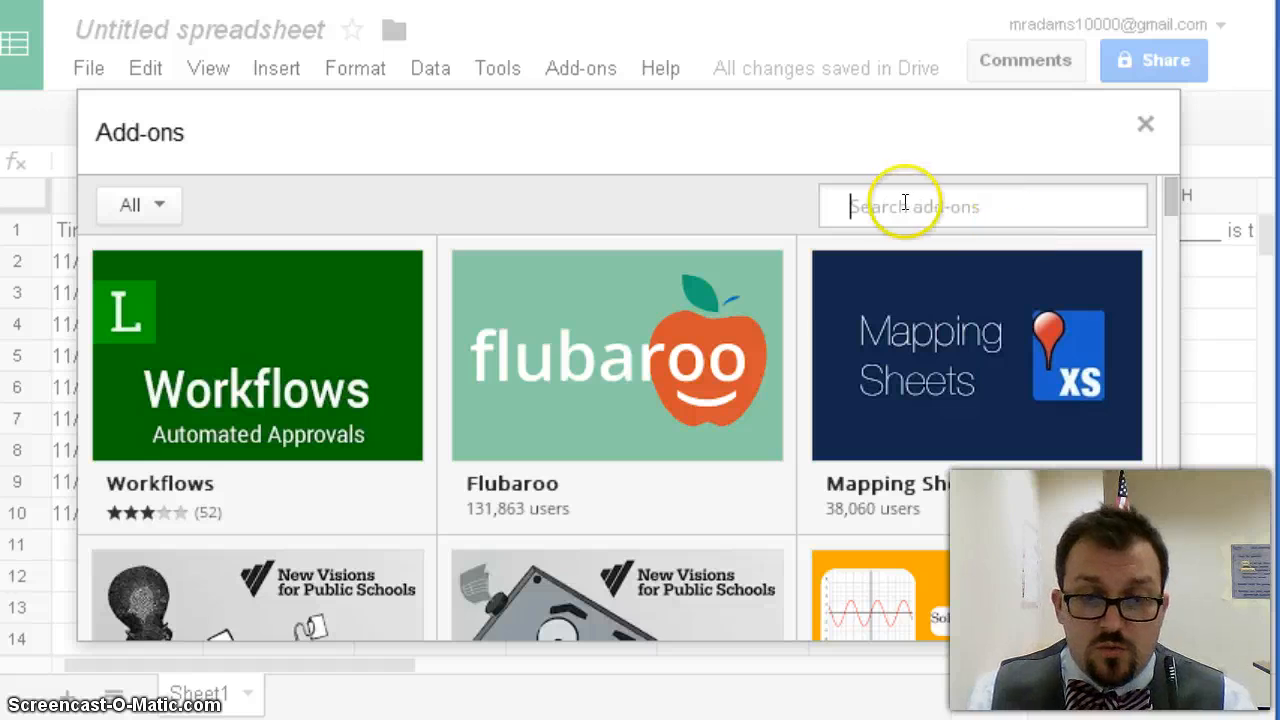
{"action": "mouse_move", "coordinate": [620, 337]}
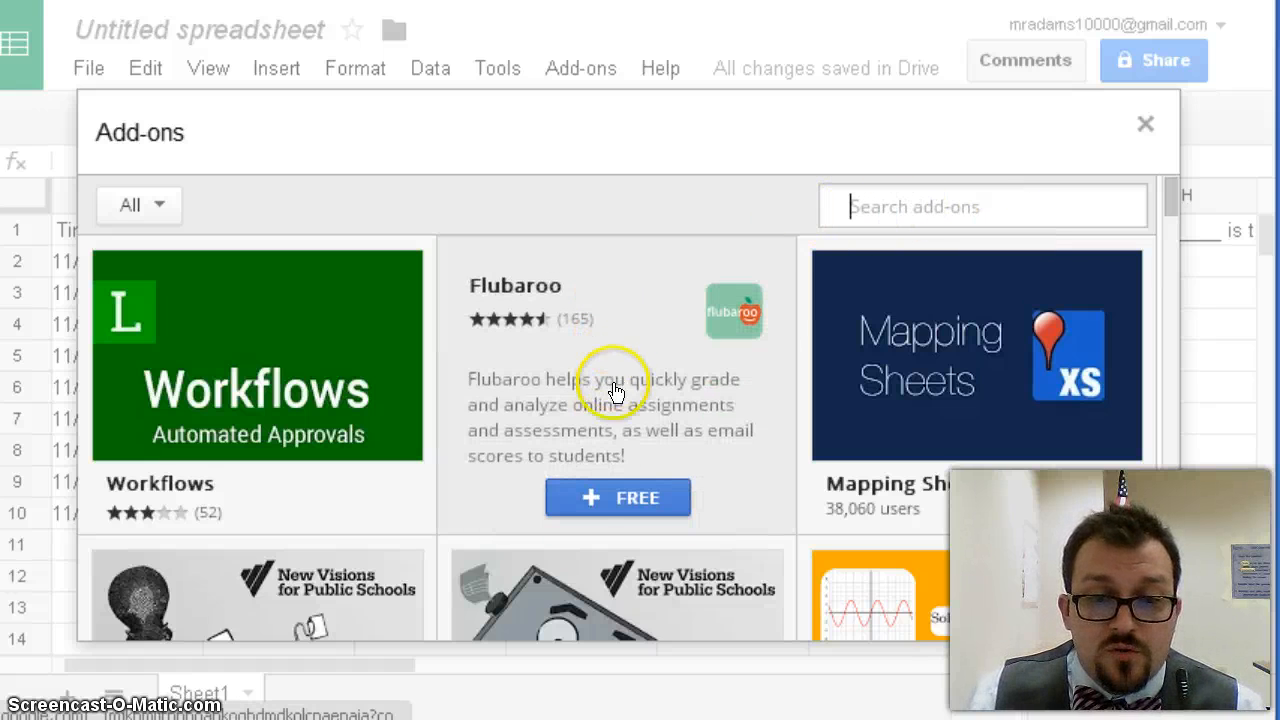
{"action": "left_click", "coordinate": [588, 497]}
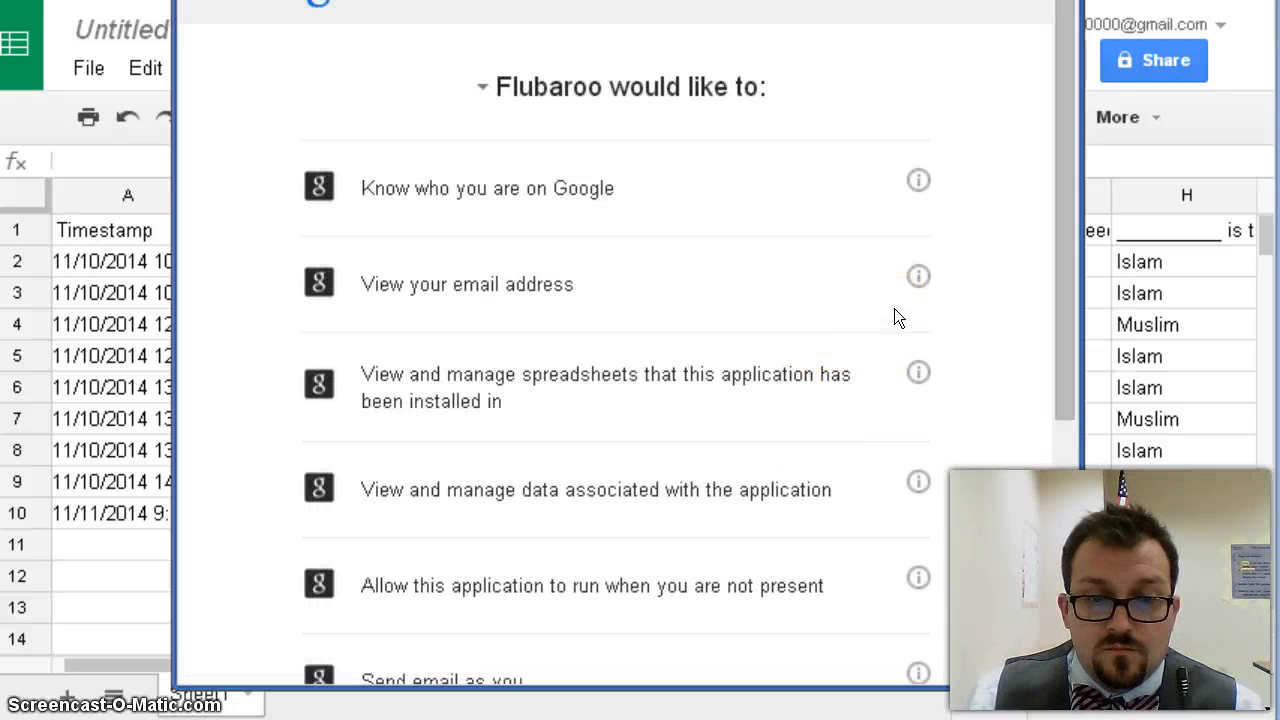
{"action": "scroll", "coordinate": [894, 310], "scroll_direction": "down", "scroll_amount": 4}
{"action": "left_click", "coordinate": [891, 596]}
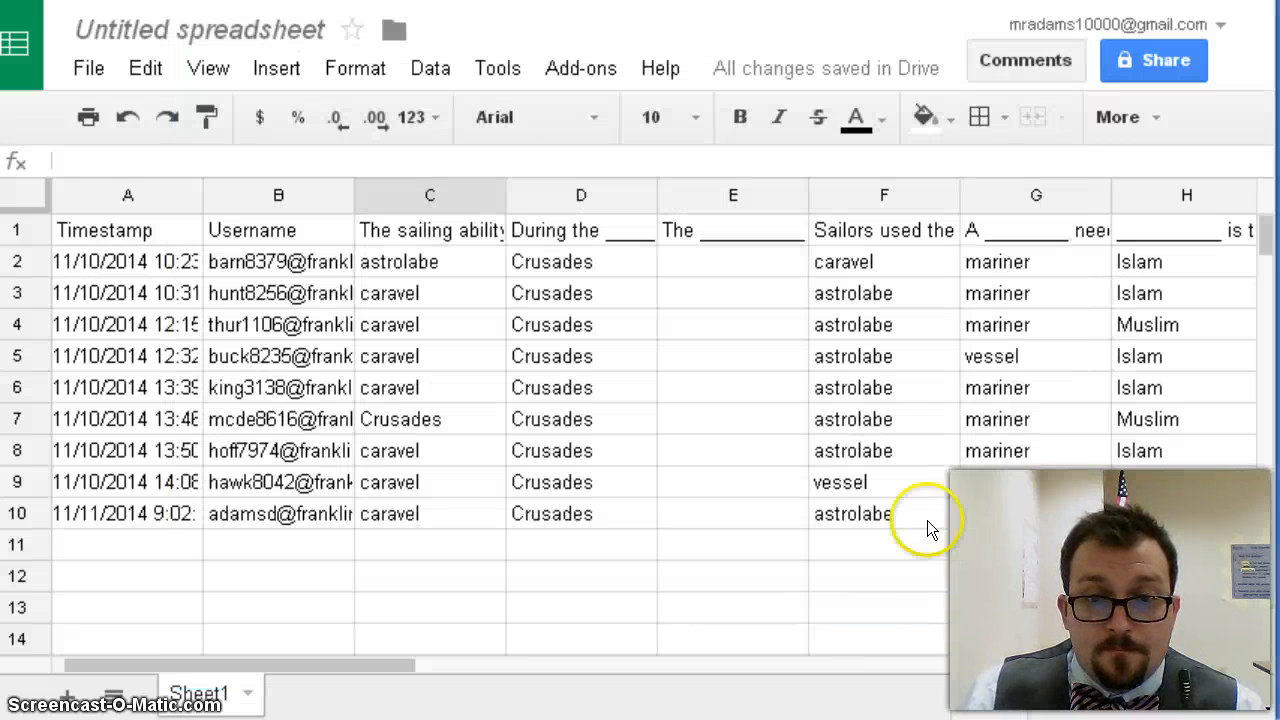
- Dismiss the Flubaroo introduction notice and start grading the assignment with Flubaroo
{"action": "left_click", "coordinate": [597, 76]}
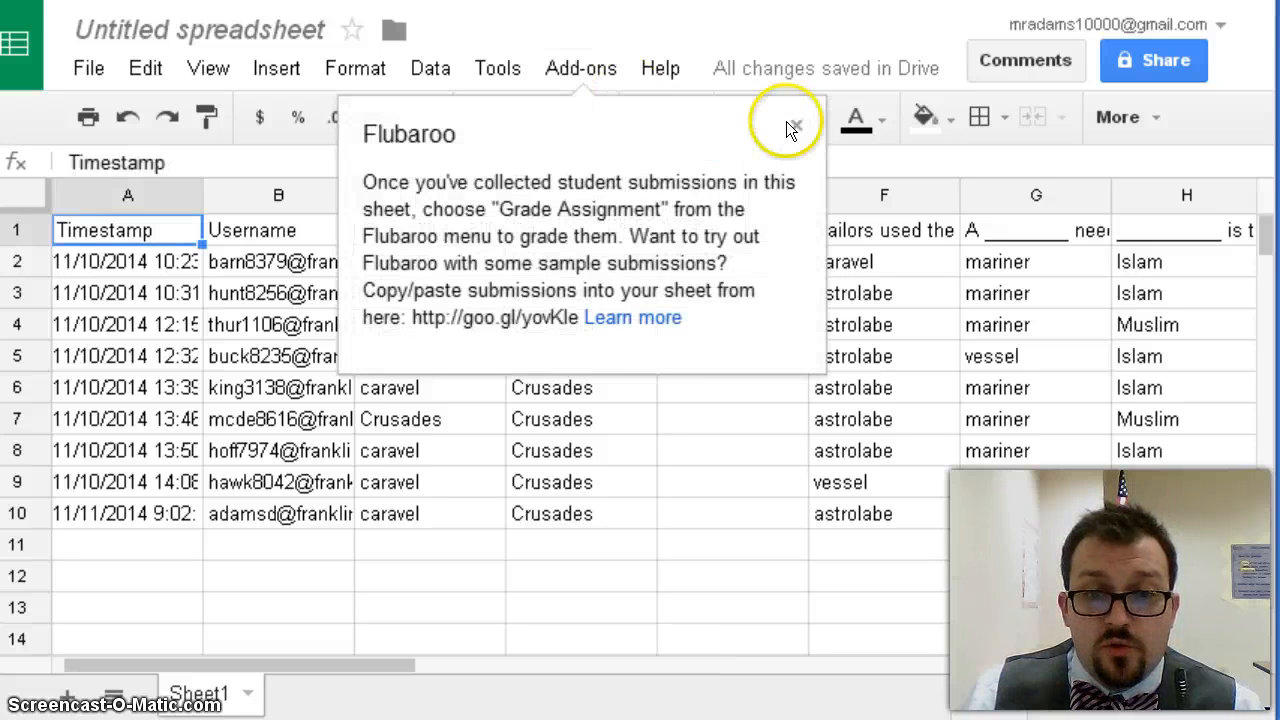
{"action": "left_click", "coordinate": [795, 121]}
{"action": "left_click", "coordinate": [553, 72]}
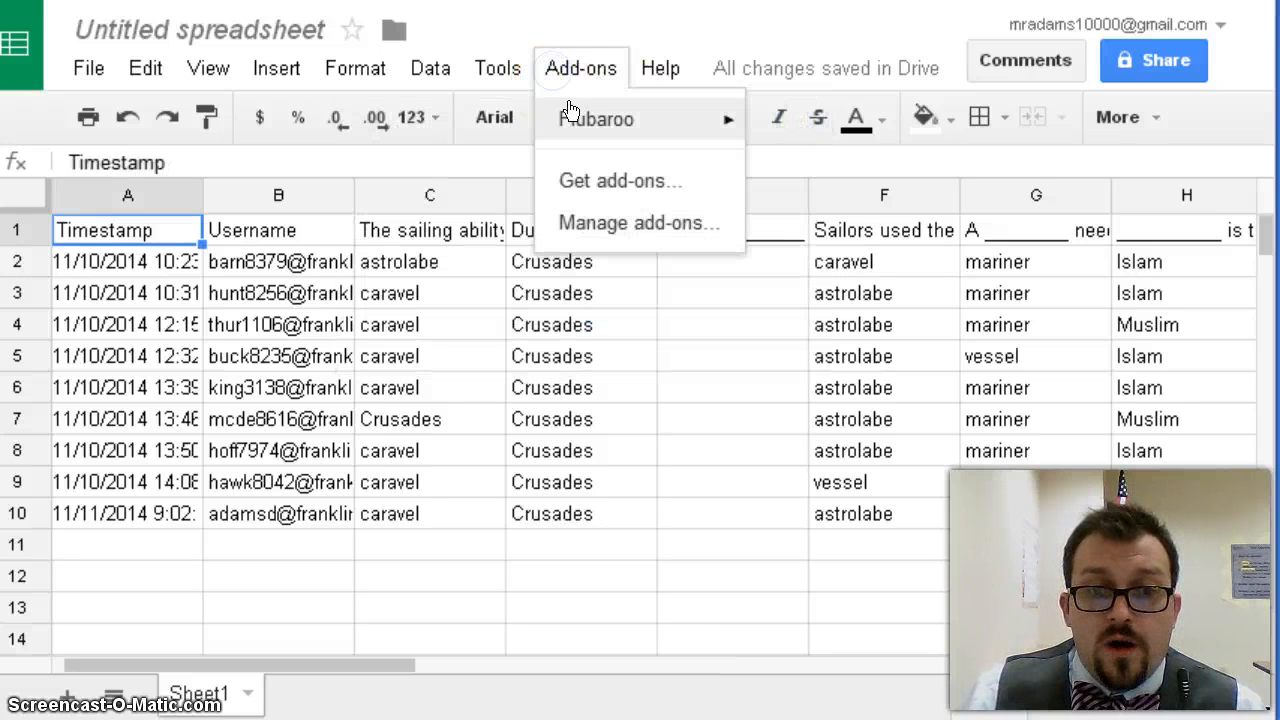
{"action": "mouse_move", "coordinate": [580, 131]}
{"action": "left_click", "coordinate": [870, 140]}
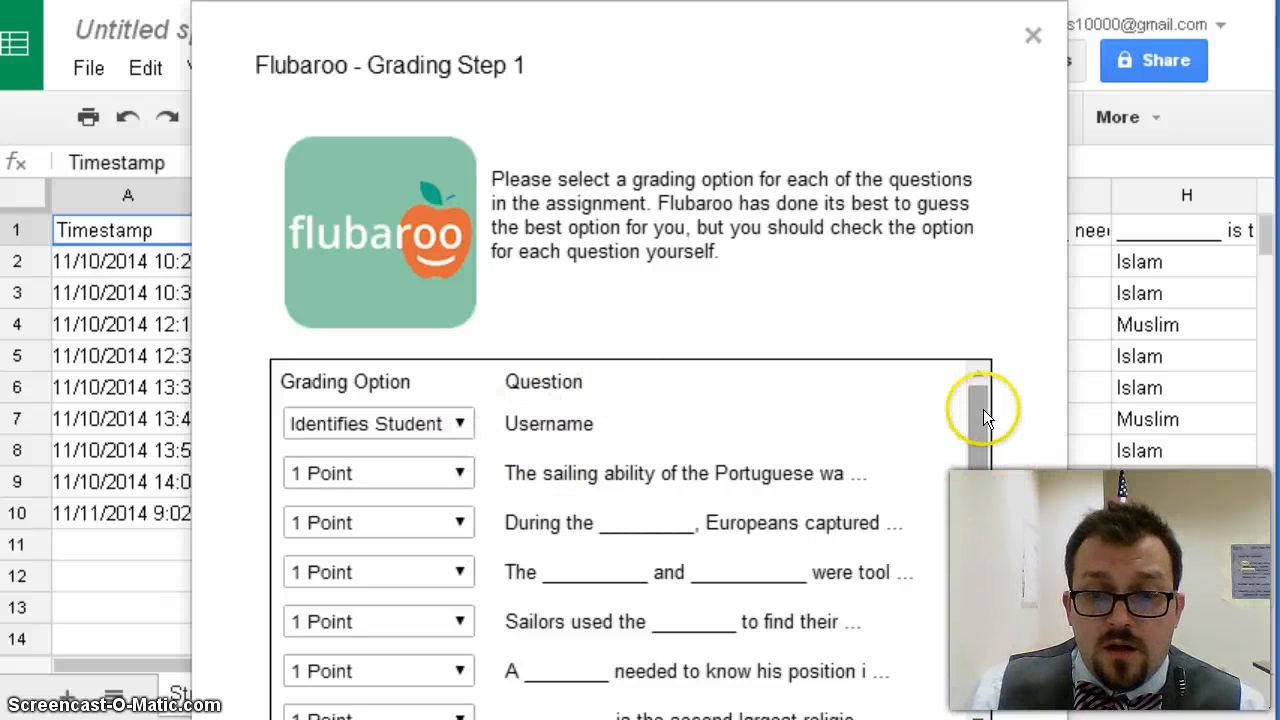
- Review the grading options for all questions, choose Identifies Student for Username and continue to the answer key selection
{"action": "left_click_drag", "start_coordinate": [981, 401], "coordinate": [975, 538]}
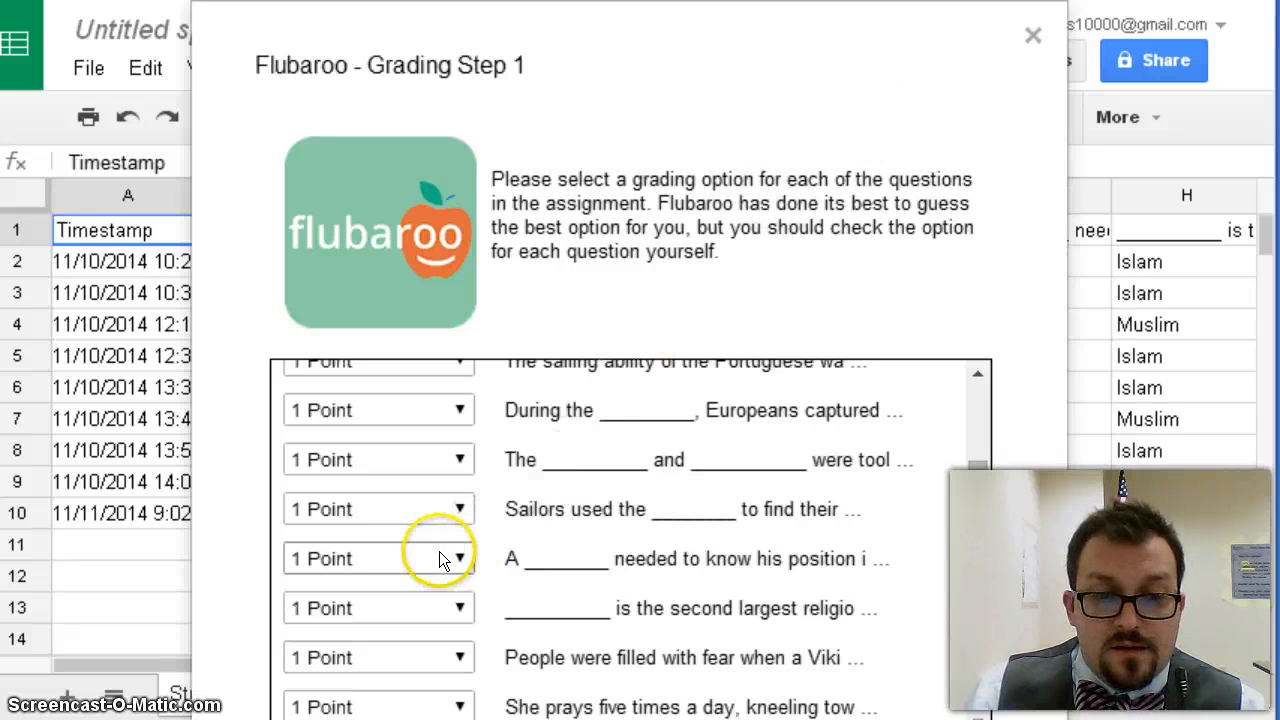
{"action": "left_click_drag", "start_coordinate": [972, 527], "coordinate": [1001, 445]}
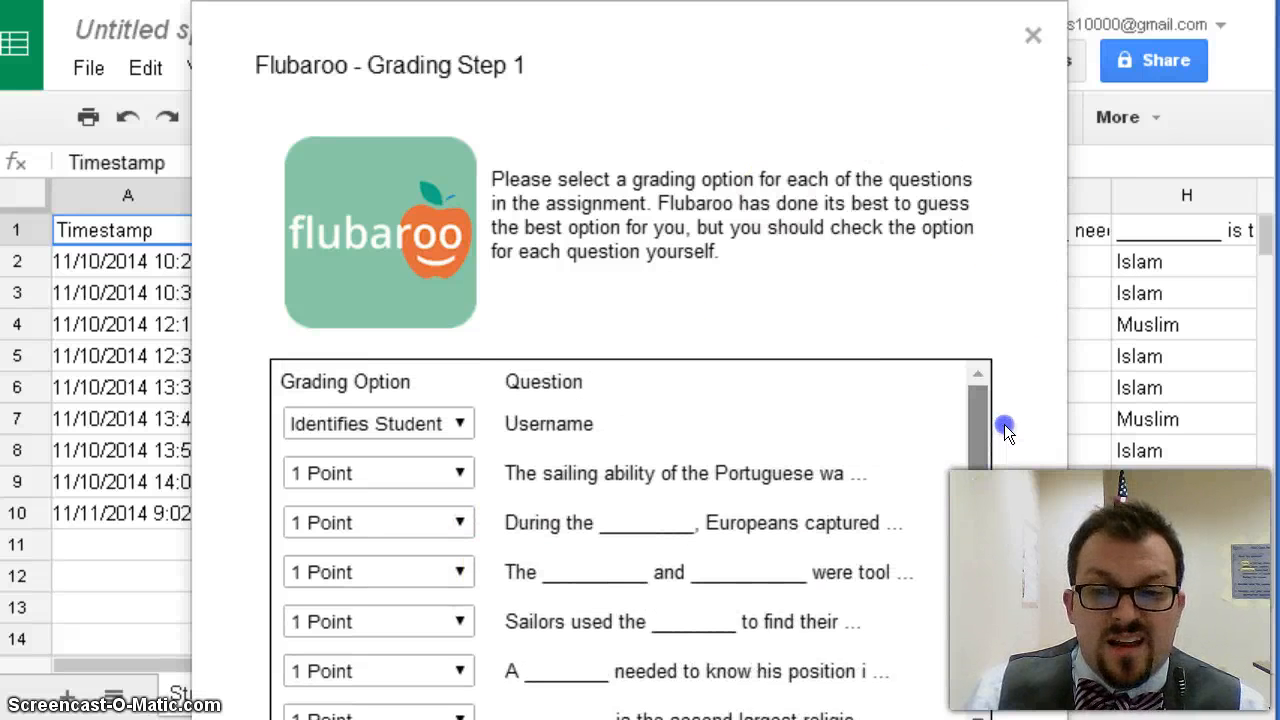
{"action": "left_click", "coordinate": [455, 422]}
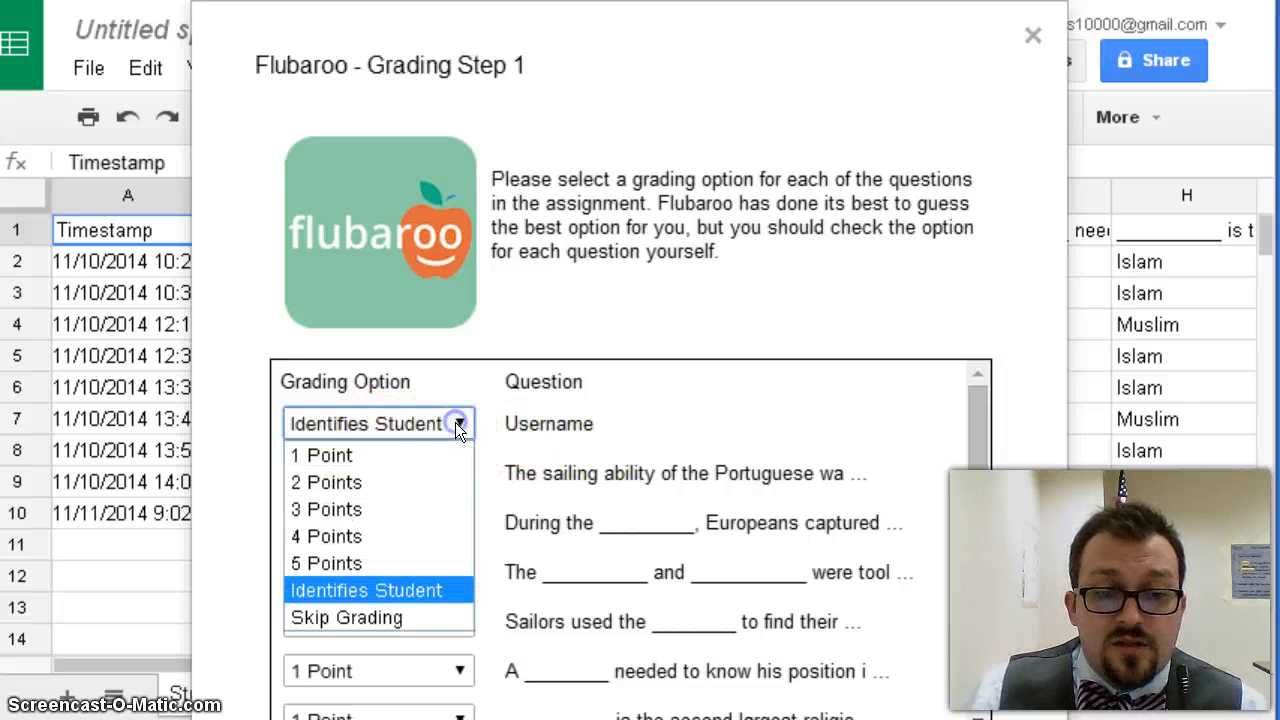
{"action": "left_click", "coordinate": [365, 589]}
{"action": "scroll", "coordinate": [969, 451], "scroll_direction": "down", "scroll_amount": 1}
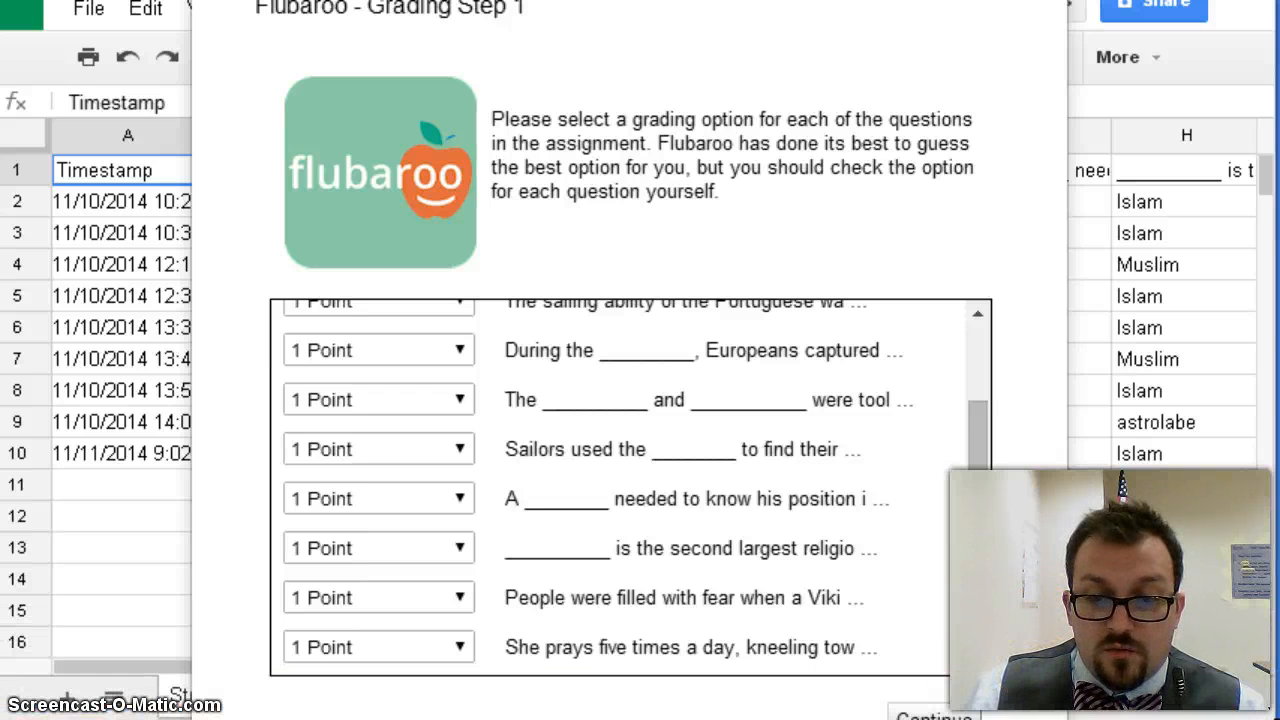
{"action": "left_click", "coordinate": [958, 711]}
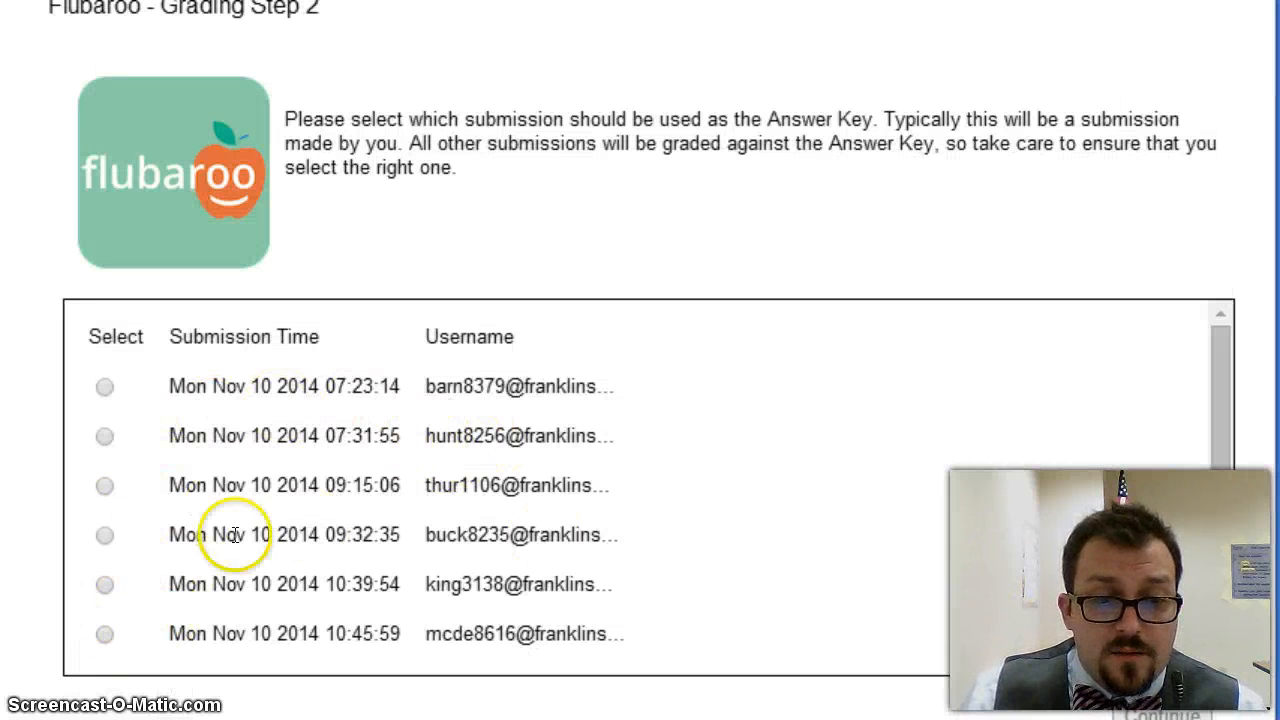
- Use the submission from Tue Nov 11 2014 06:02:54 as the answer key and grade the assignment
{"action": "scroll", "coordinate": [181, 568], "scroll_direction": "down", "scroll_amount": 3}
{"action": "left_click", "coordinate": [104, 640]}
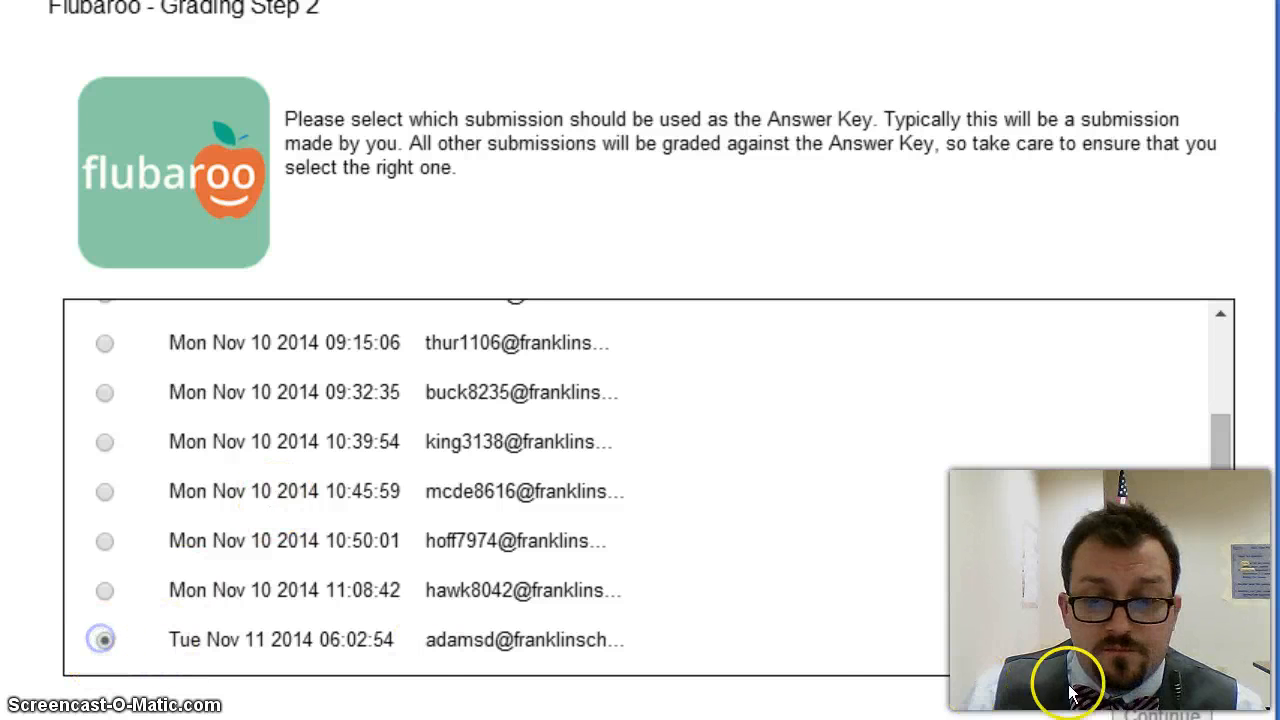
{"action": "left_click", "coordinate": [1150, 708]}
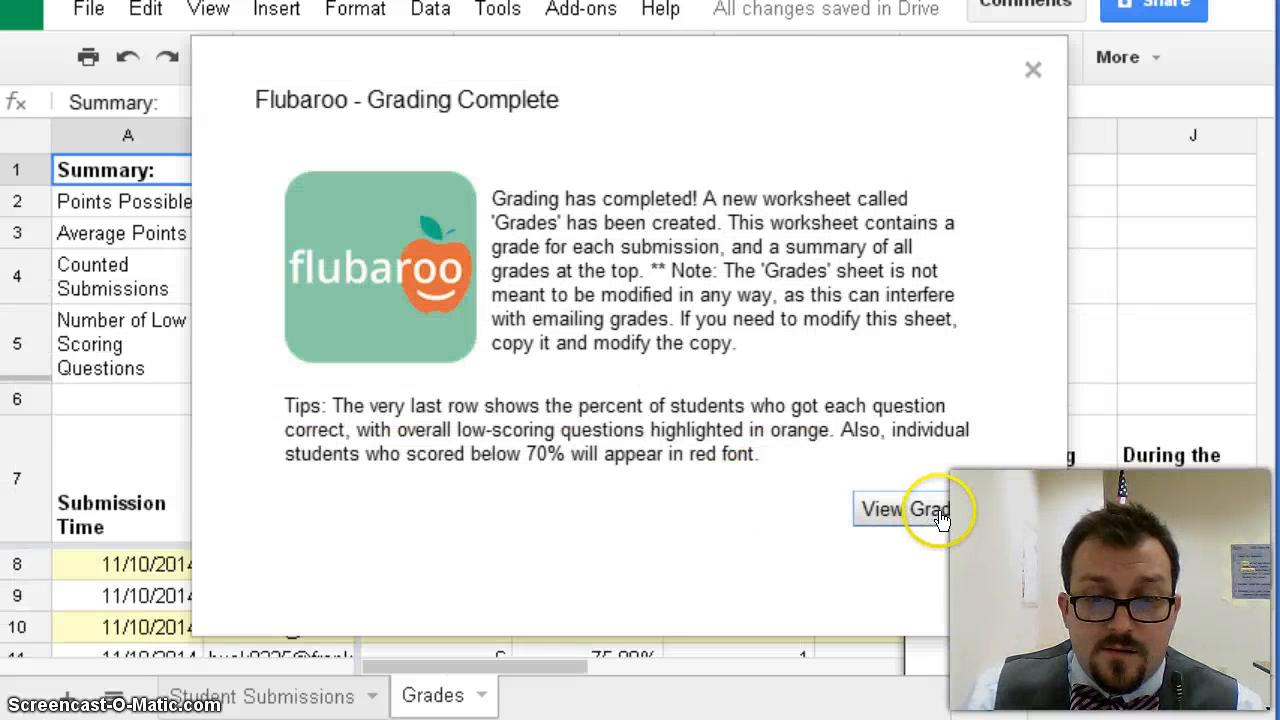
- View the generated Grades sheet and compare it with the Student Submissions sheet
{"action": "left_click", "coordinate": [900, 509]}
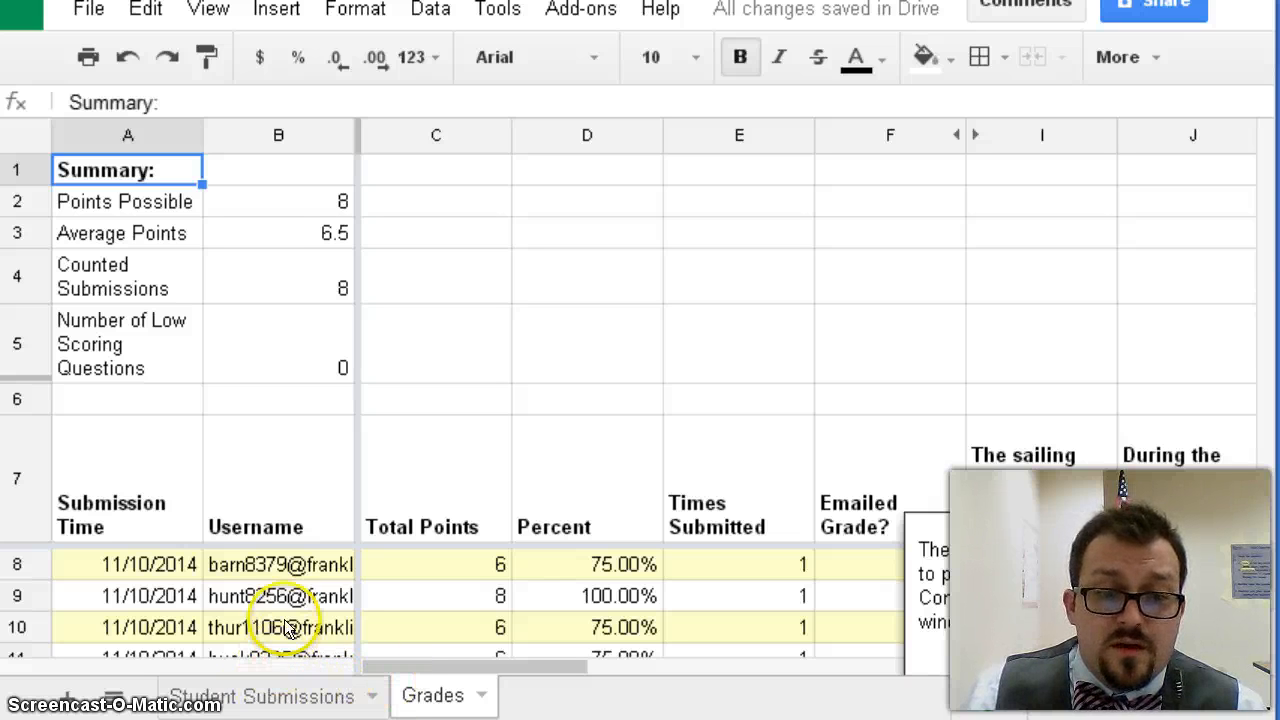
{"action": "left_click", "coordinate": [262, 696]}
{"action": "left_click", "coordinate": [428, 695]}
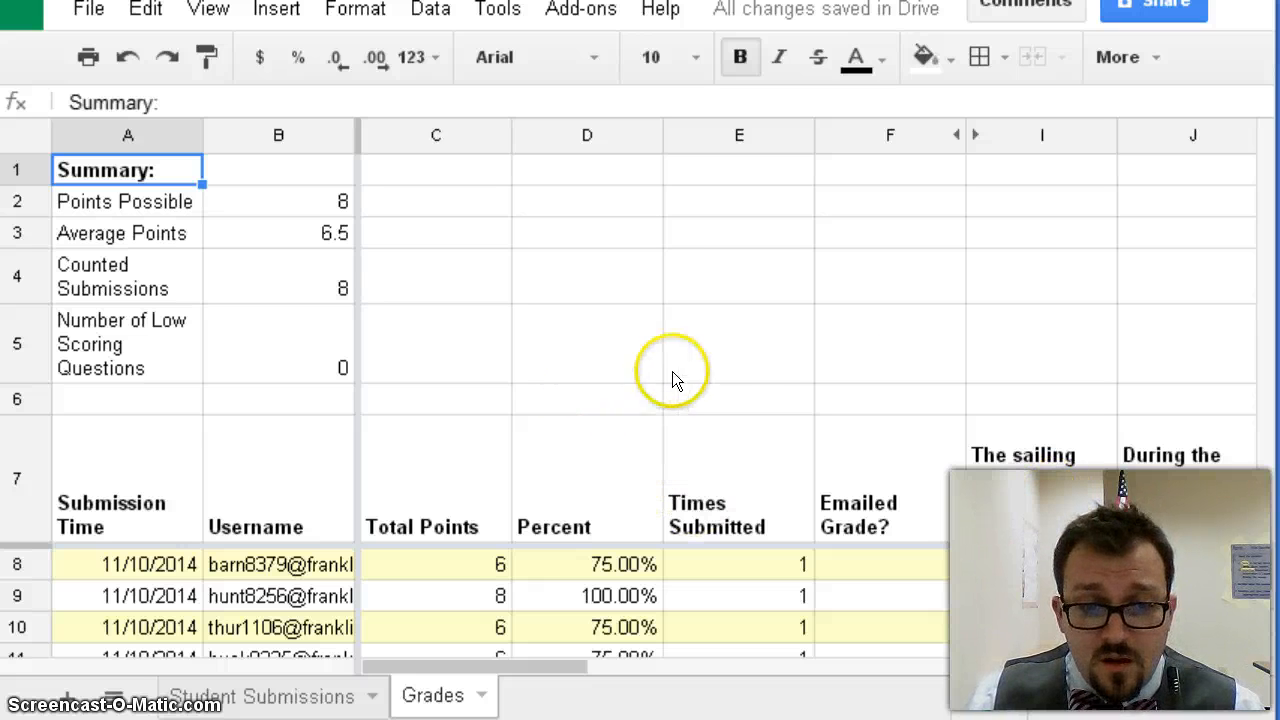
- Hide summary rows 1 to 6 on the Grades sheet
{"action": "left_click_drag", "start_coordinate": [30, 399], "coordinate": [33, 171]}
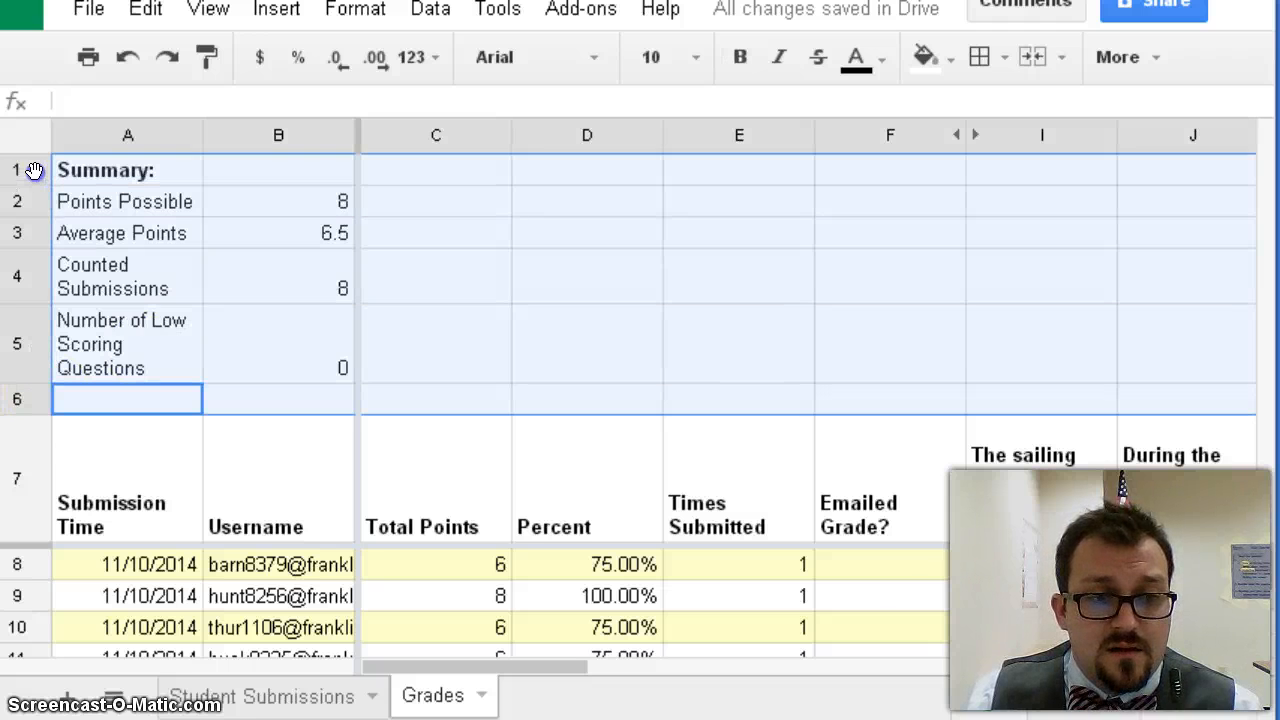
{"action": "right_click", "coordinate": [20, 249]}
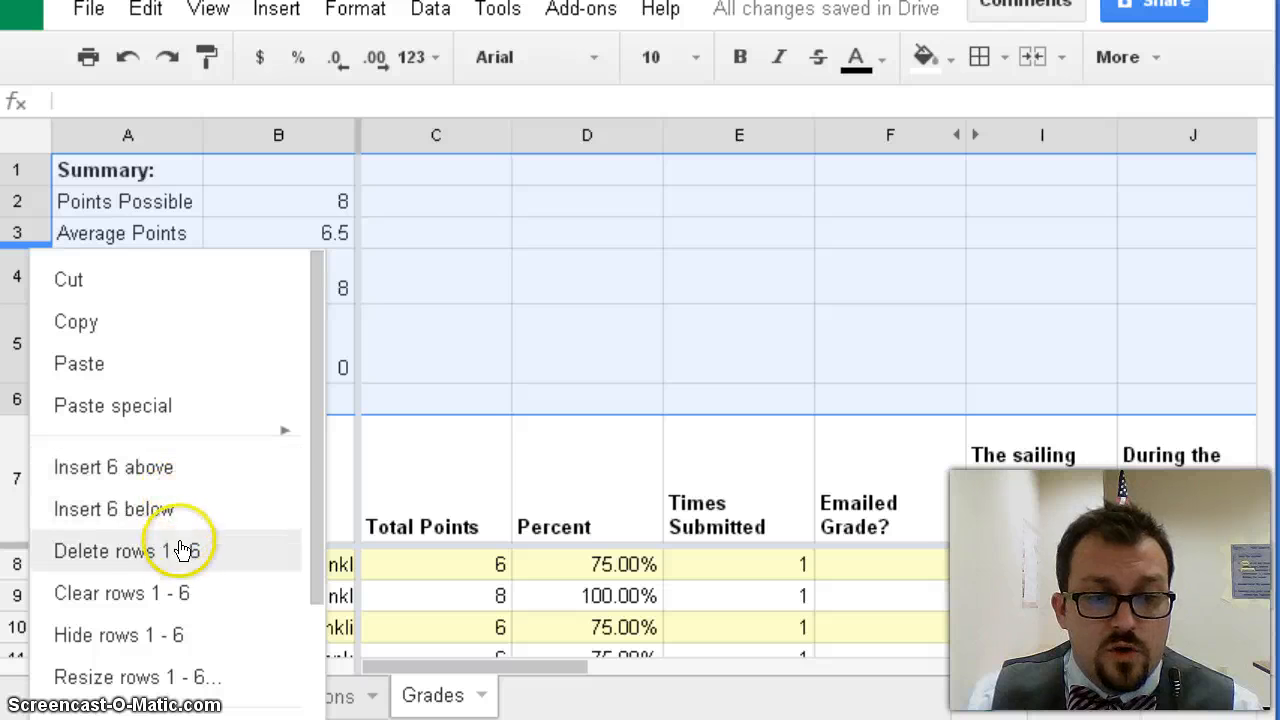
{"action": "left_click", "coordinate": [114, 637]}
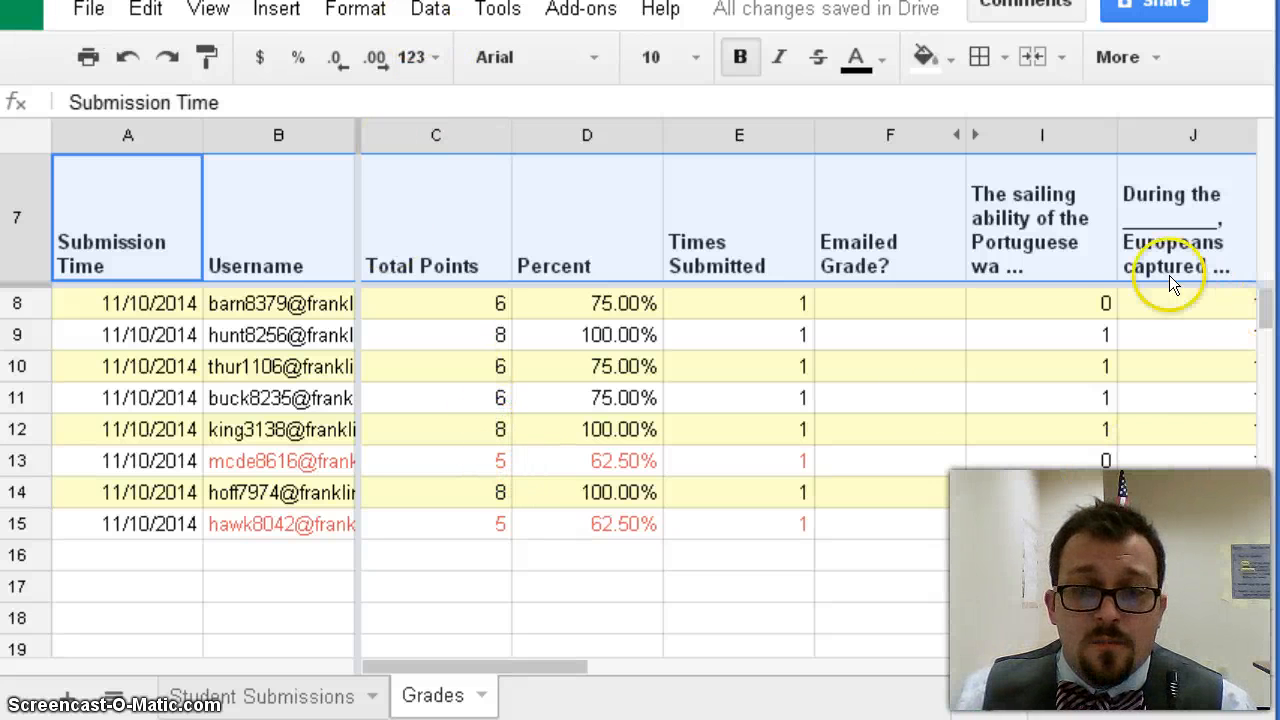
{"action": "left_click_drag", "start_coordinate": [1186, 199], "coordinate": [657, 204]}
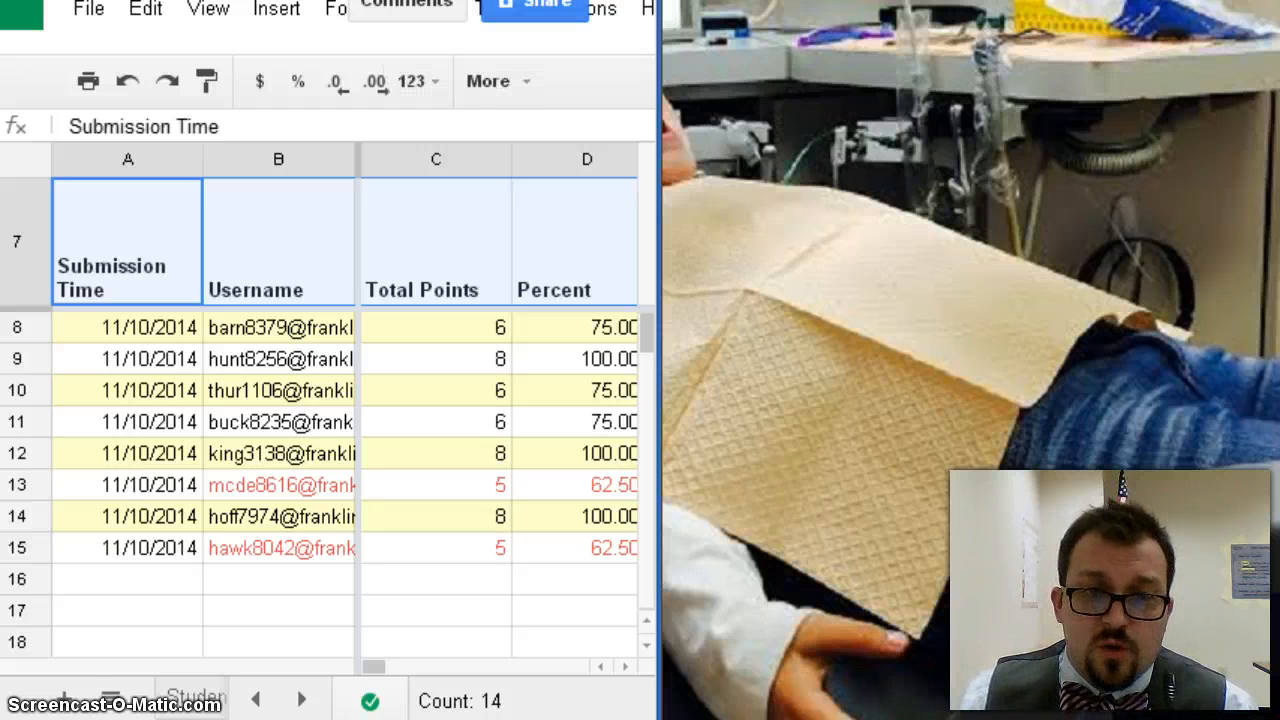
{"action": "key", "text": "super+d"}
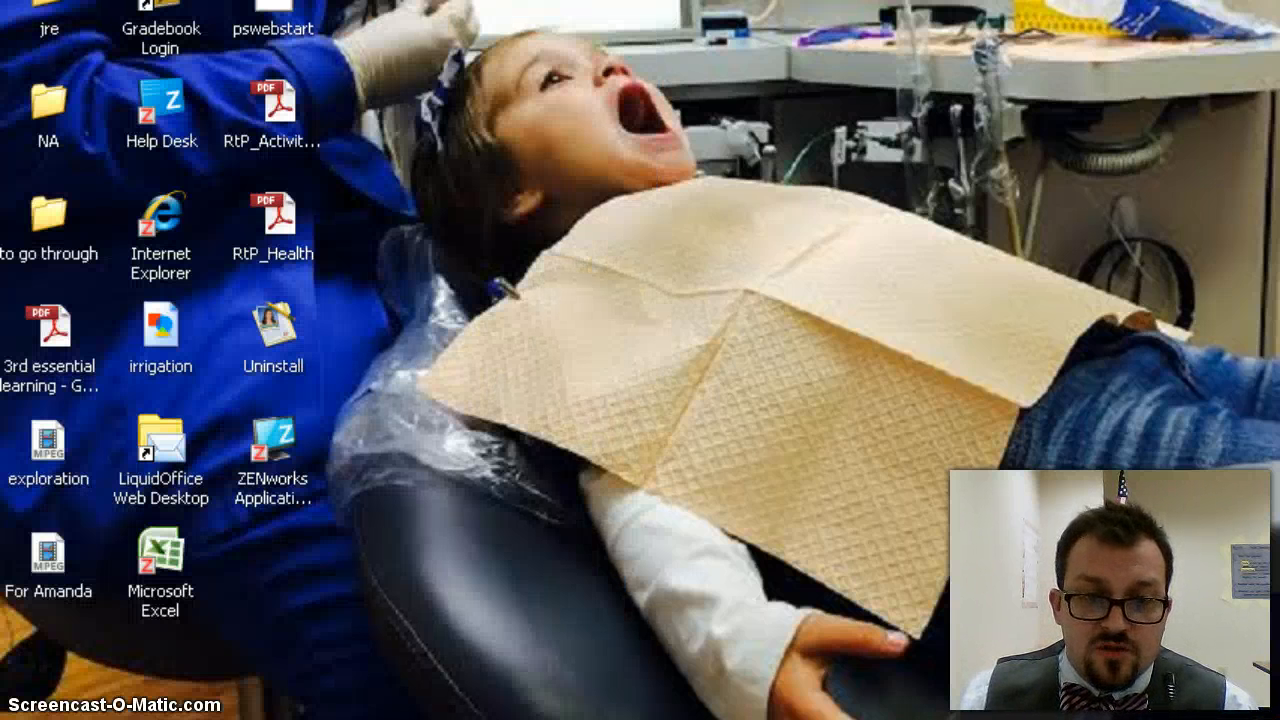
{"action": "key", "text": "super+d"}
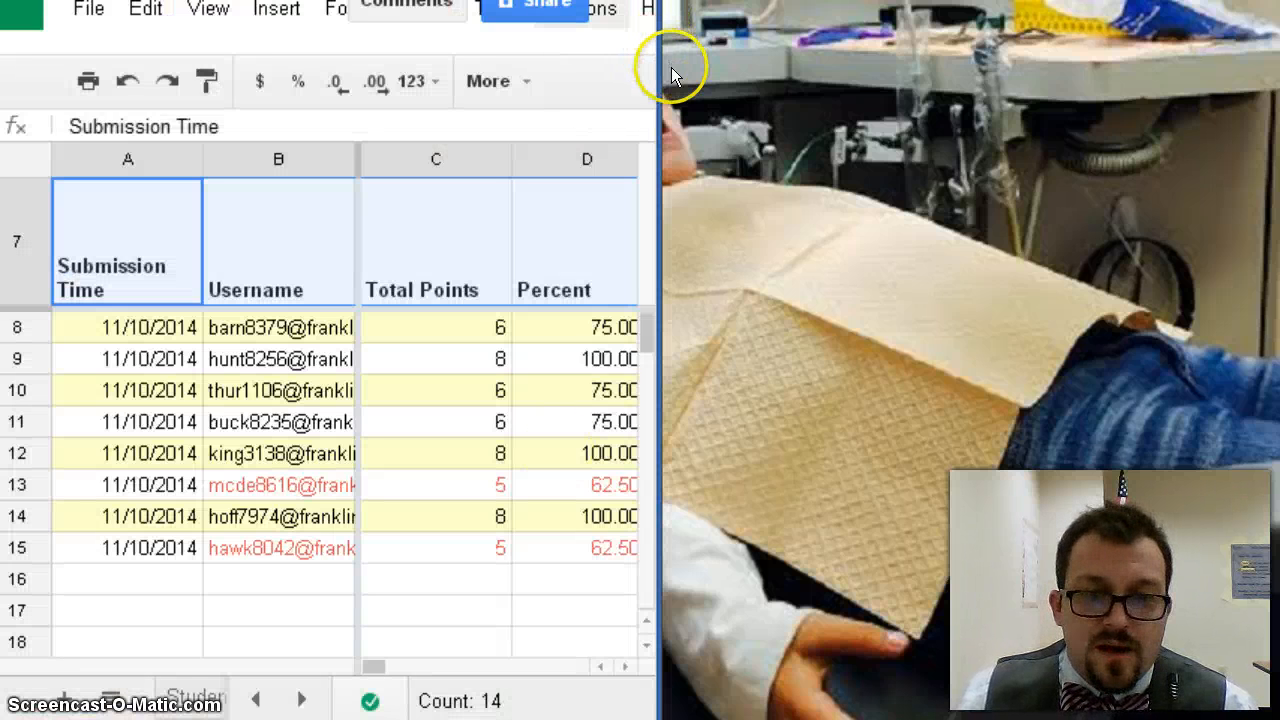
{"action": "left_click_drag", "start_coordinate": [659, 67], "coordinate": [786, 127]}
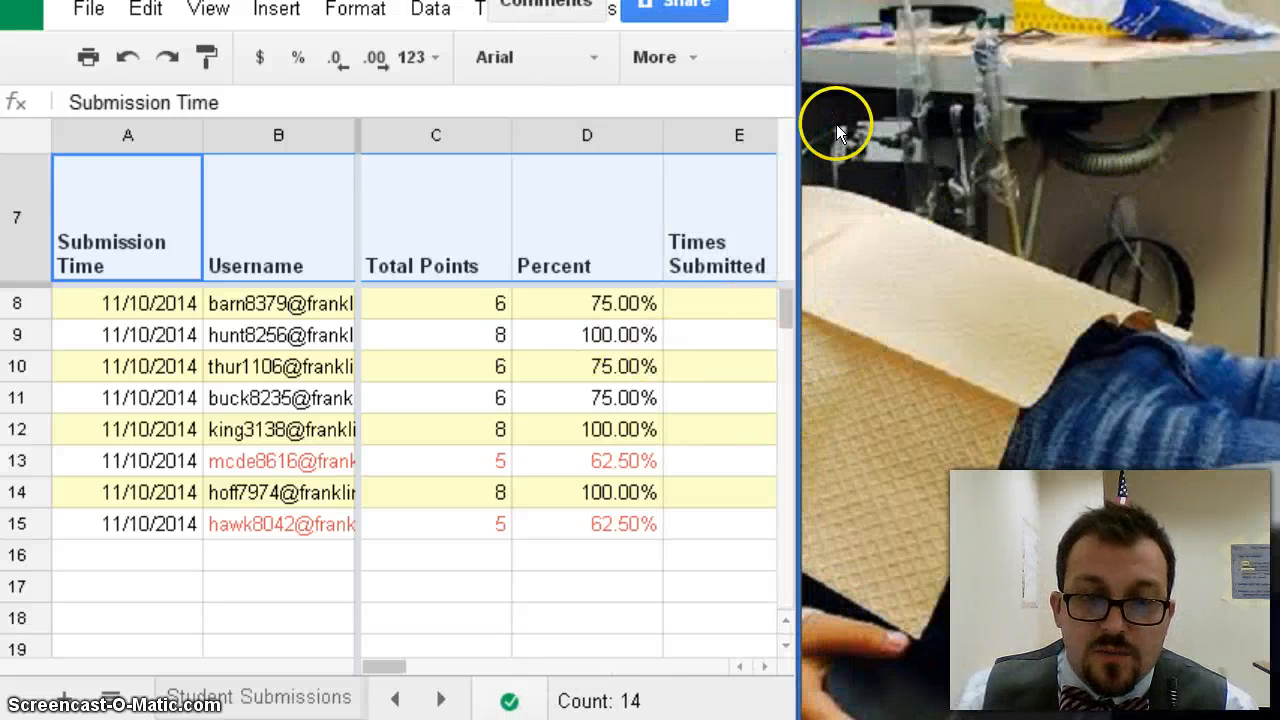
{"action": "left_click_drag", "start_coordinate": [794, 124], "coordinate": [1278, 135]}
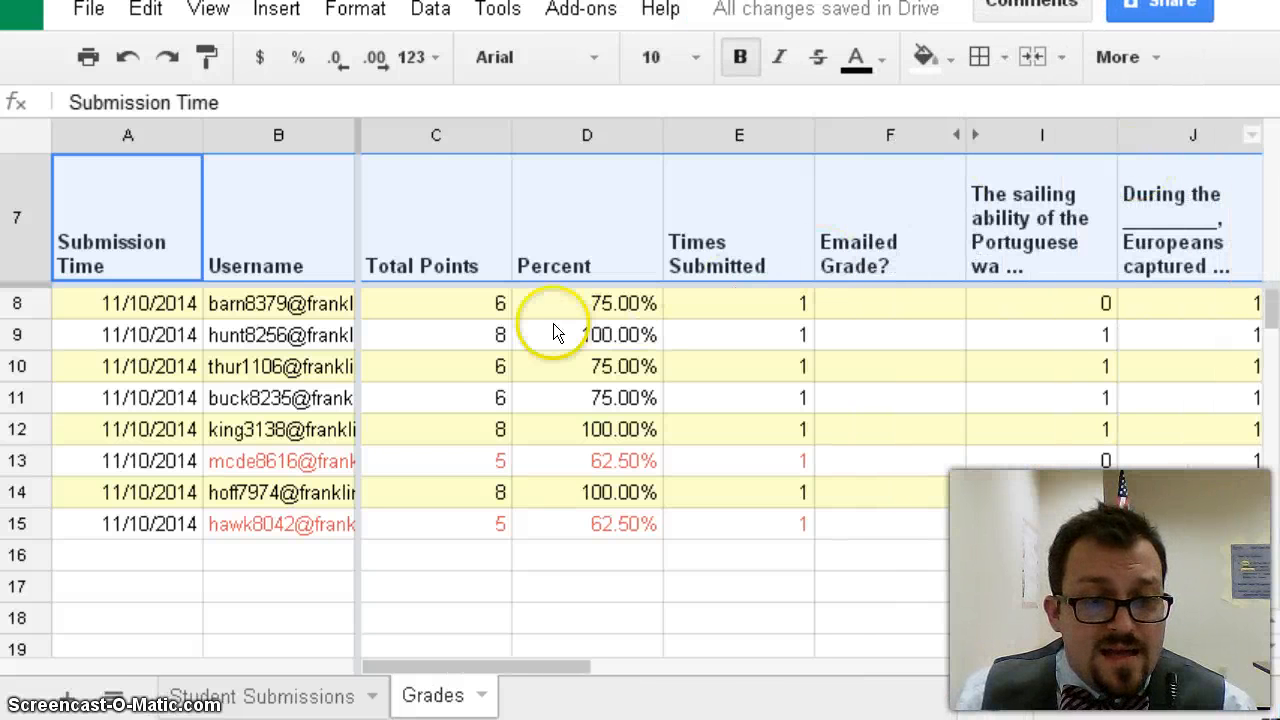
- Sort the Grades sheet from A to Z by the Username column
{"action": "left_click", "coordinate": [299, 134]}
{"action": "right_click", "coordinate": [285, 136]}
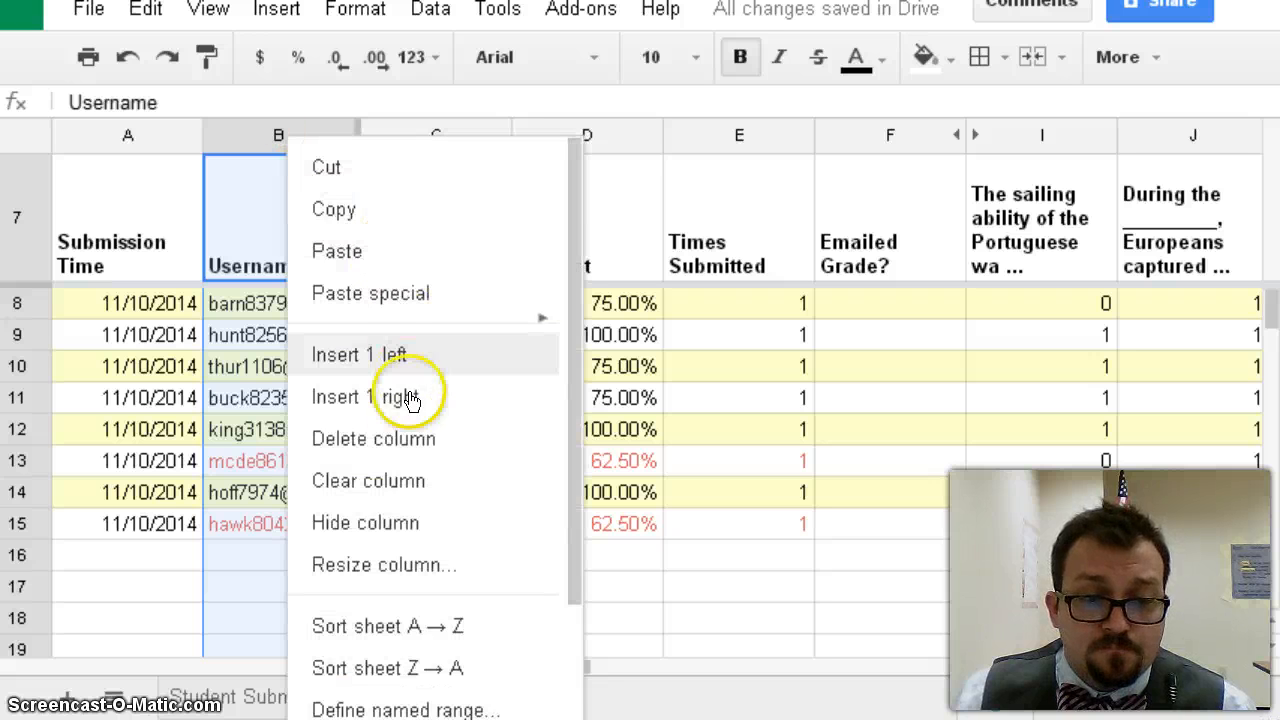
{"action": "left_click", "coordinate": [405, 612]}
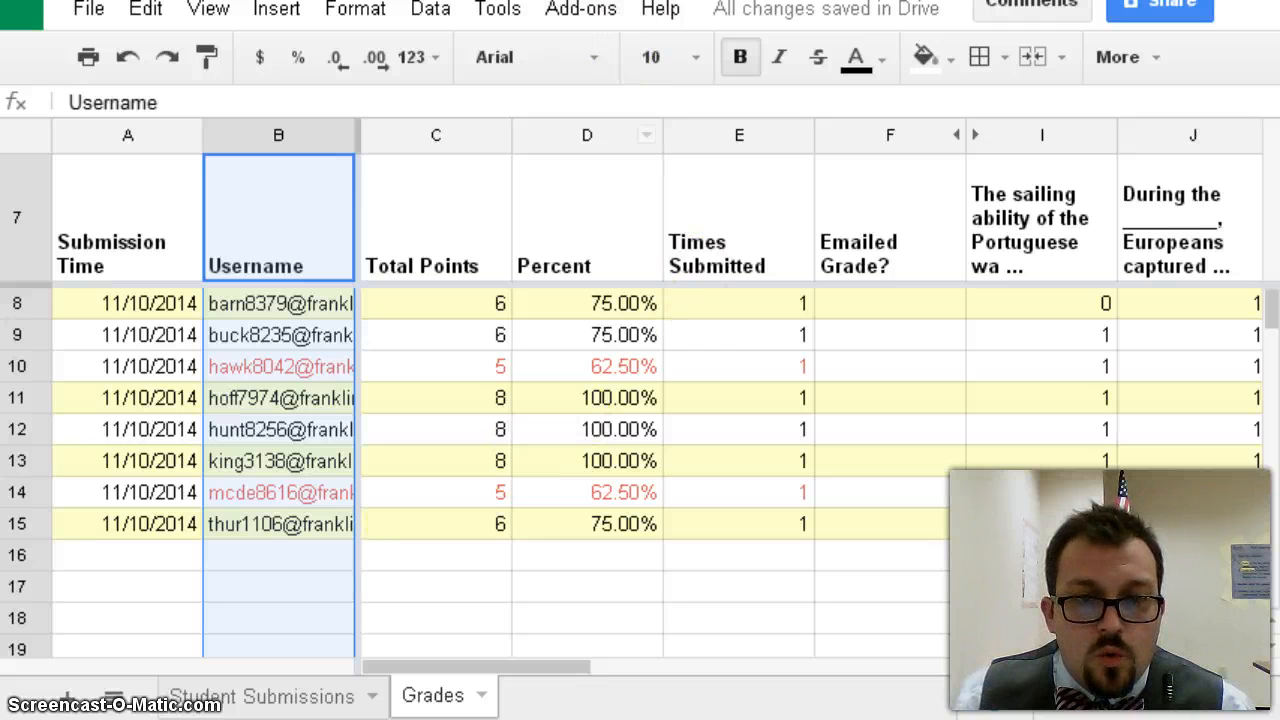
- Email the grades with Flubaroo using Username as the email address question, including the questions and scores but no answer key or message
{"action": "left_click", "coordinate": [593, 17]}
{"action": "left_click", "coordinate": [620, 60]}
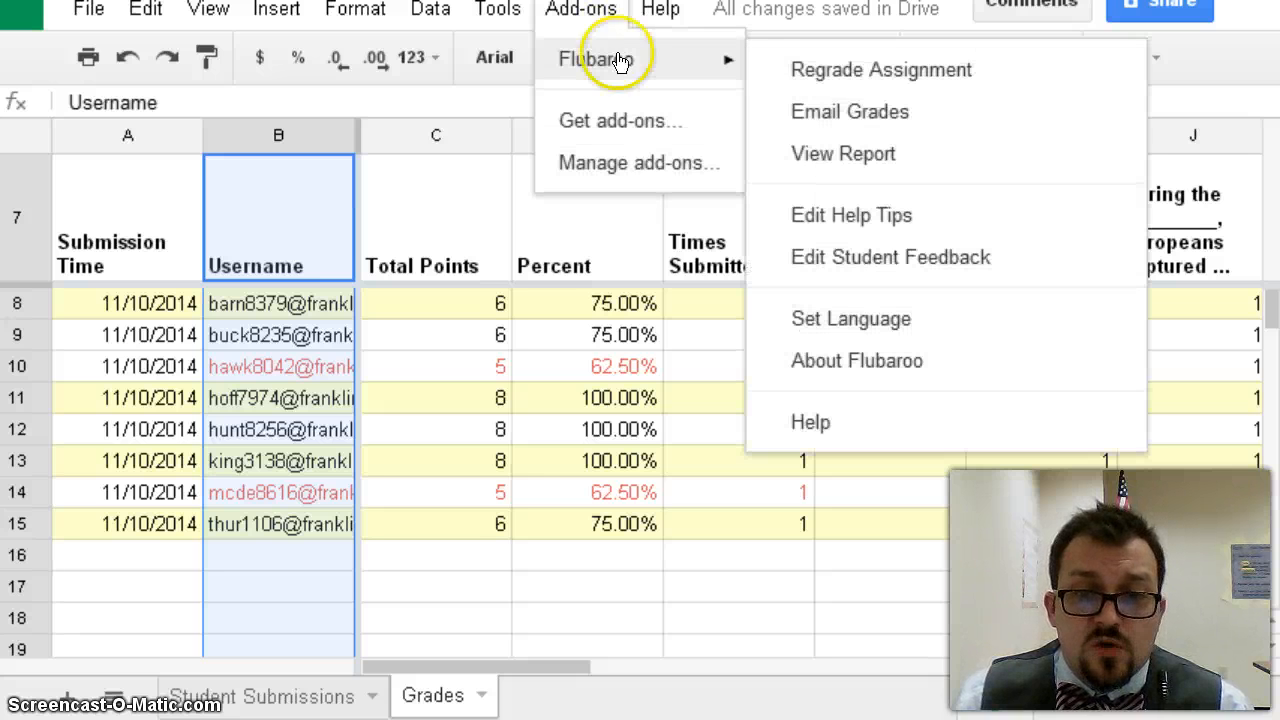
{"action": "left_click", "coordinate": [886, 111]}
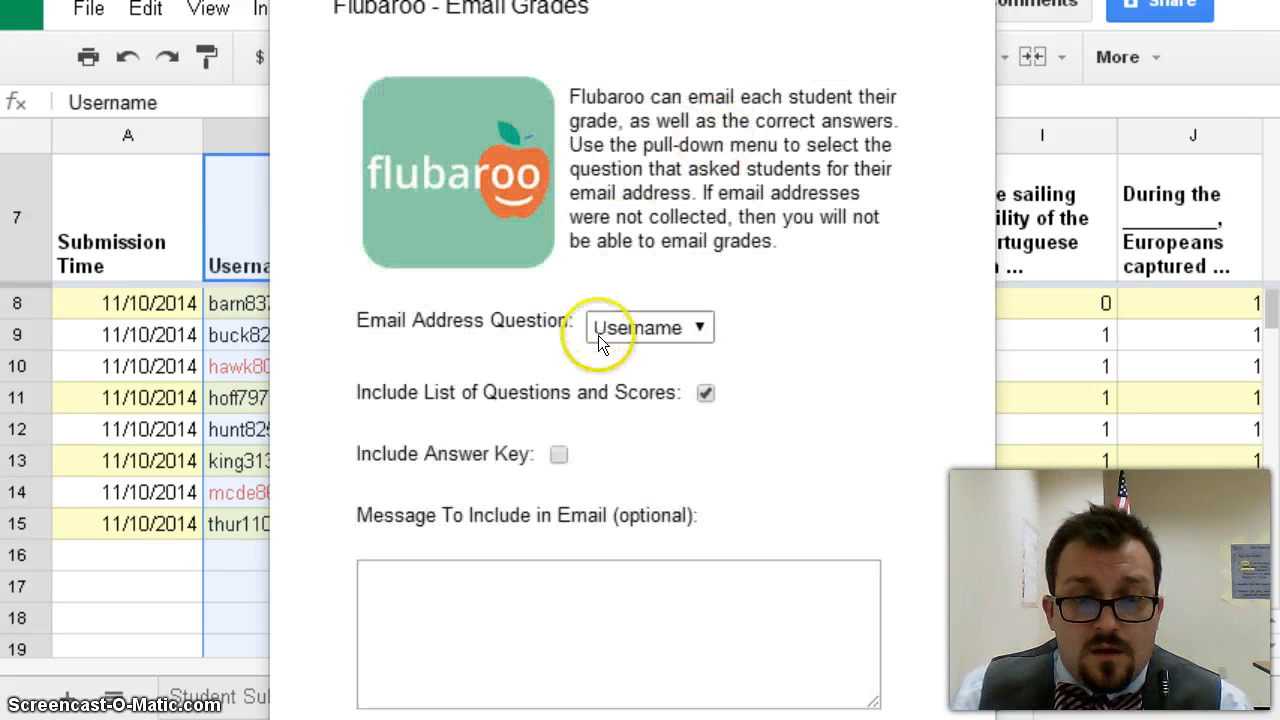
{"action": "left_click", "coordinate": [702, 325]}
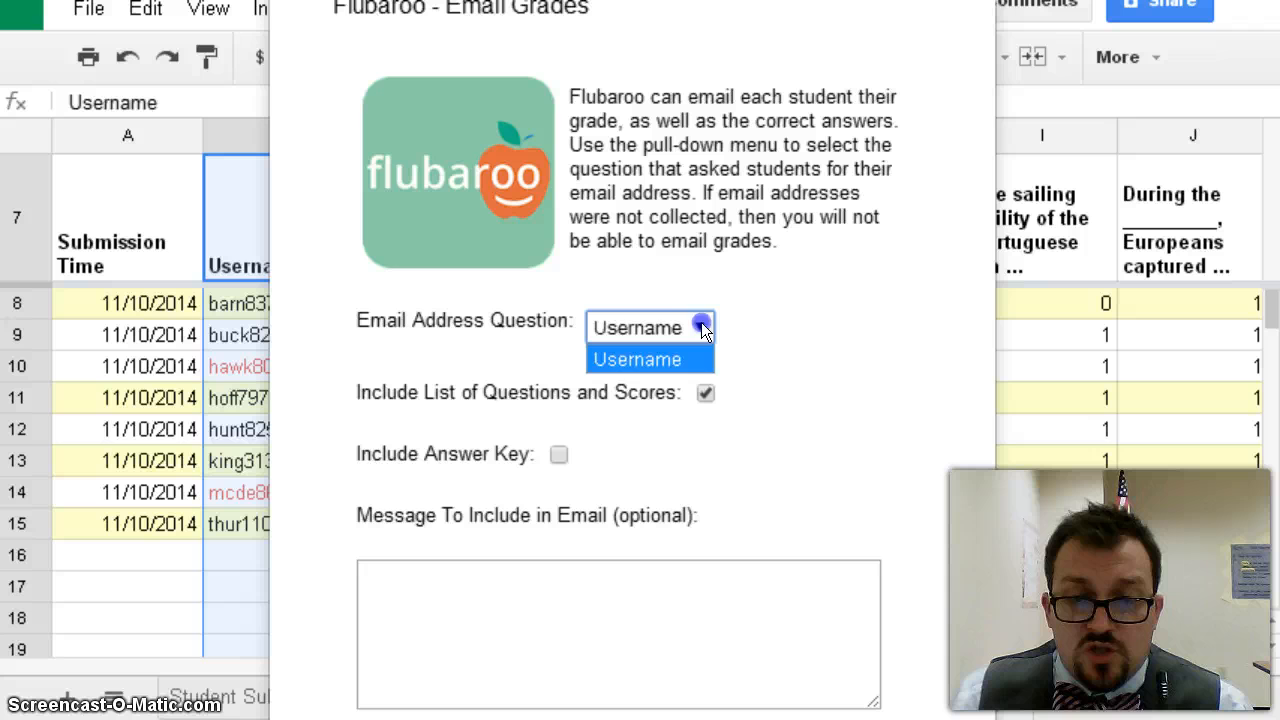
{"action": "left_click", "coordinate": [642, 359]}
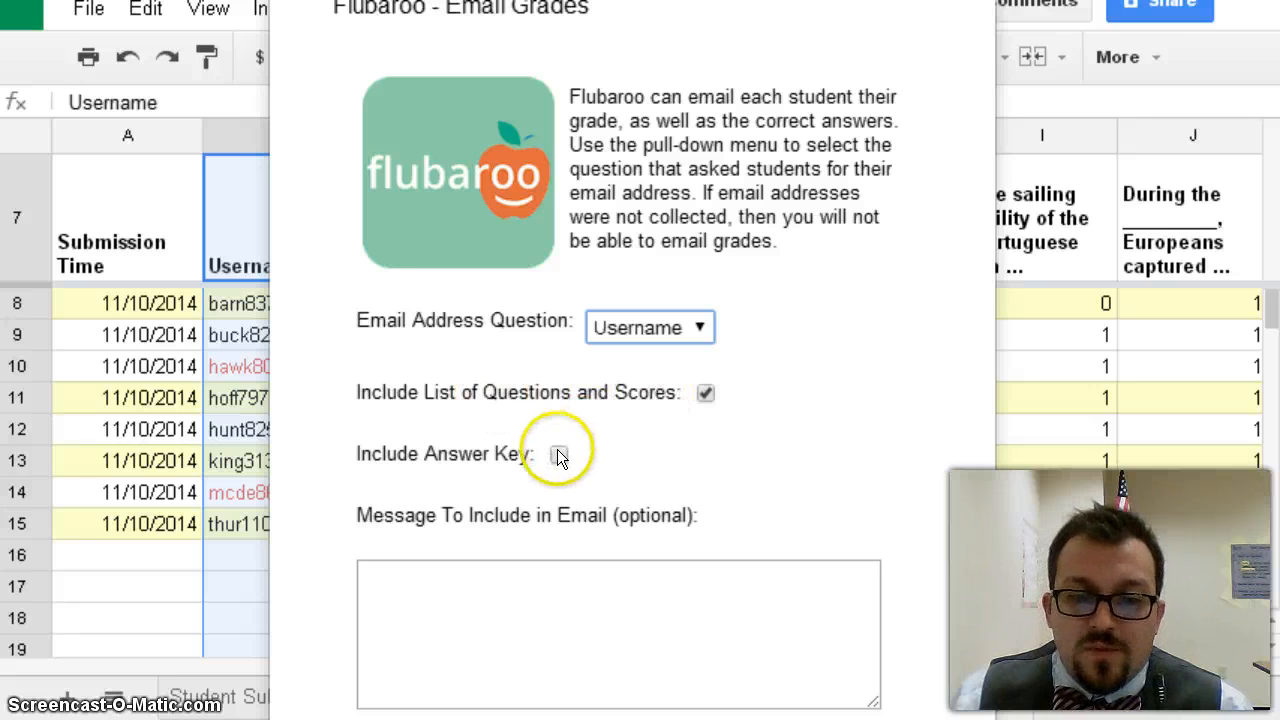
{"action": "left_click", "coordinate": [435, 604]}
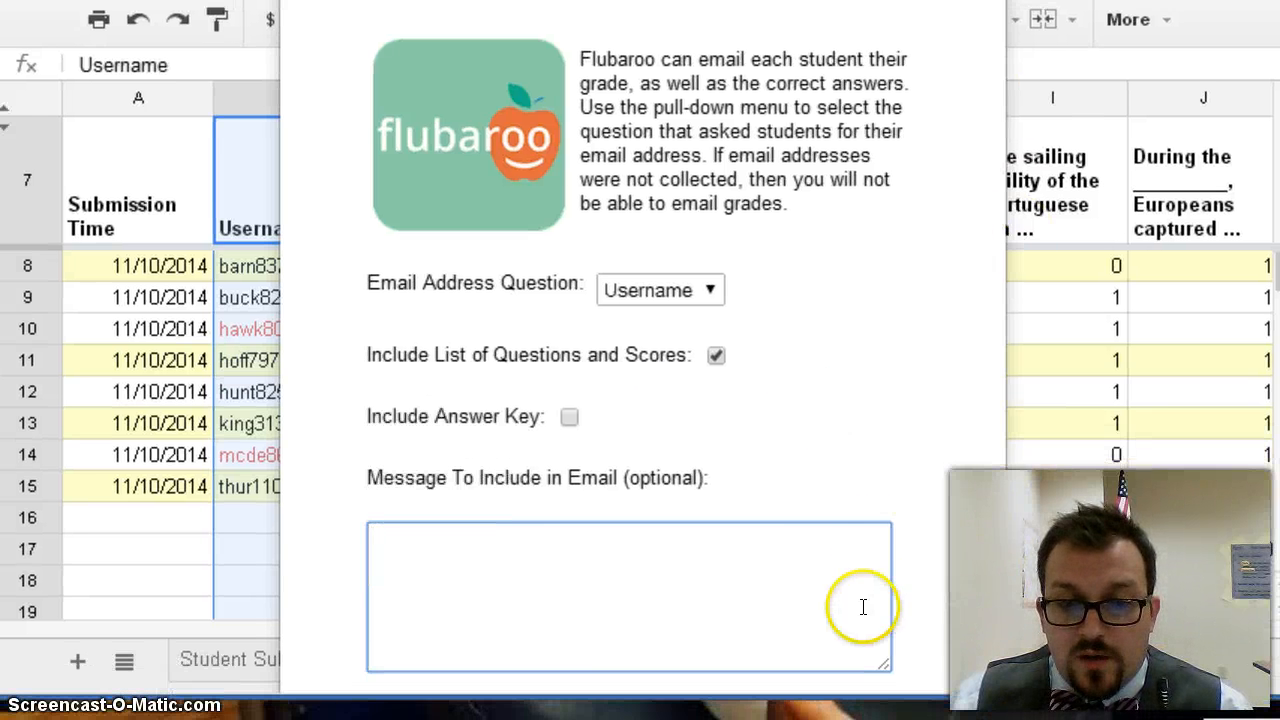
{"action": "left_click_drag", "start_coordinate": [965, 693], "coordinate": [965, 719]}
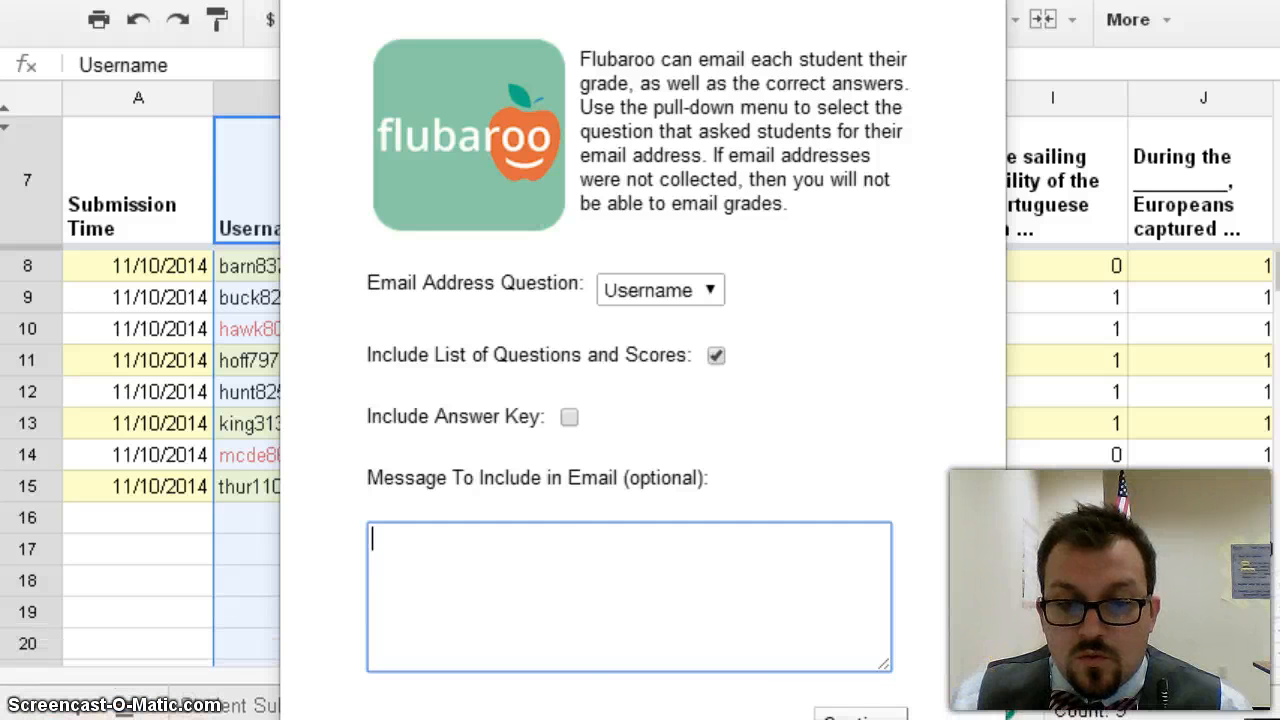
{"action": "left_click", "coordinate": [901, 716]}
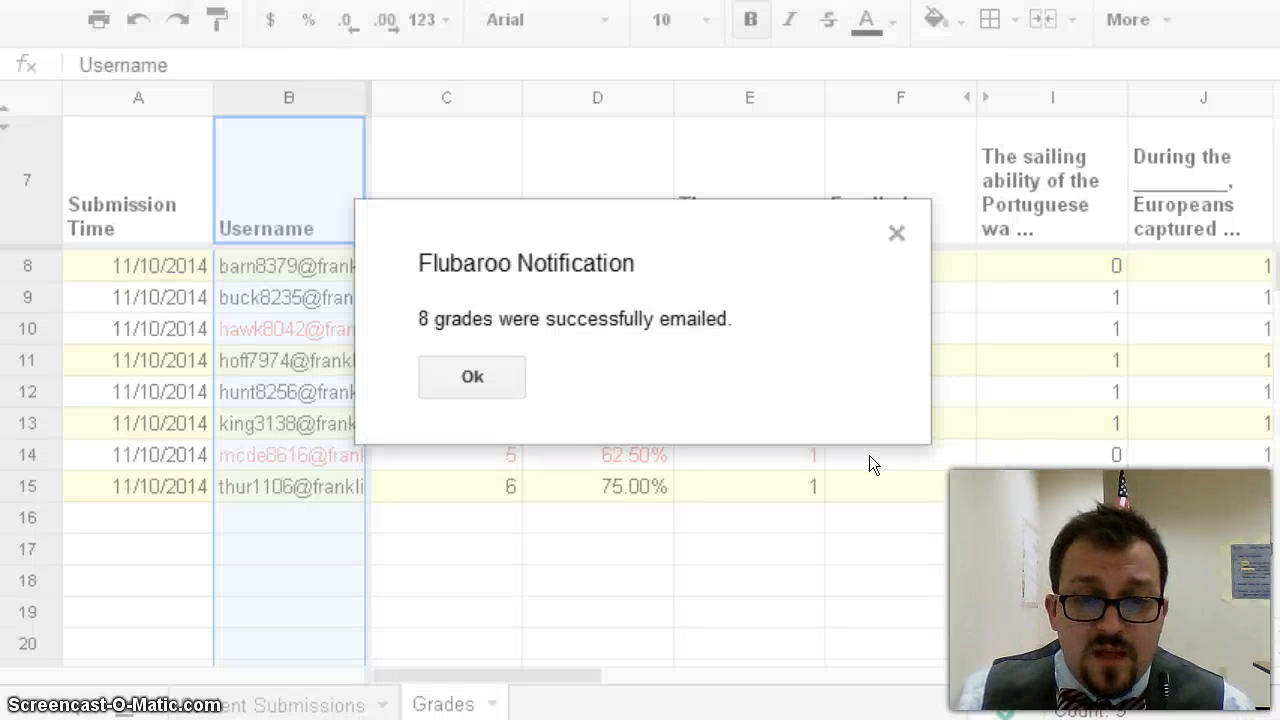
{"action": "left_click", "coordinate": [445, 385]}
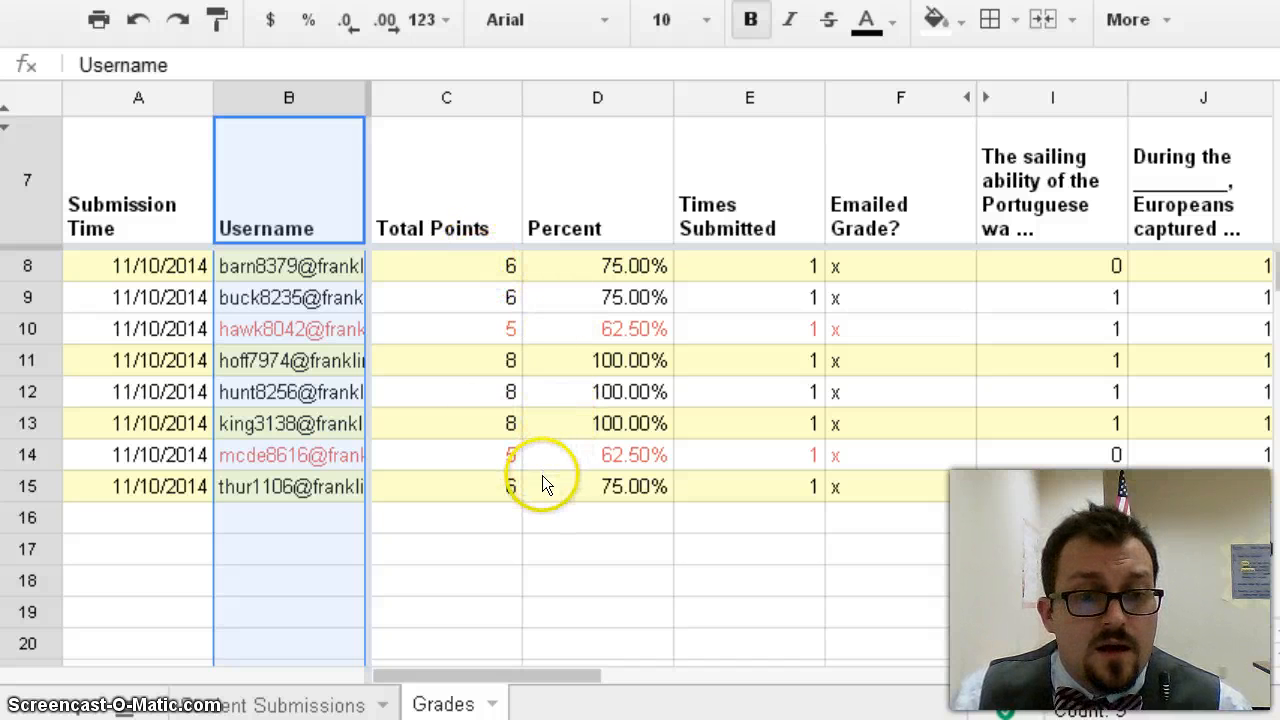
- Clear the whole Emailed Grade? column on the Grades sheet, including its header
{"action": "left_click_drag", "start_coordinate": [855, 260], "coordinate": [872, 484]}
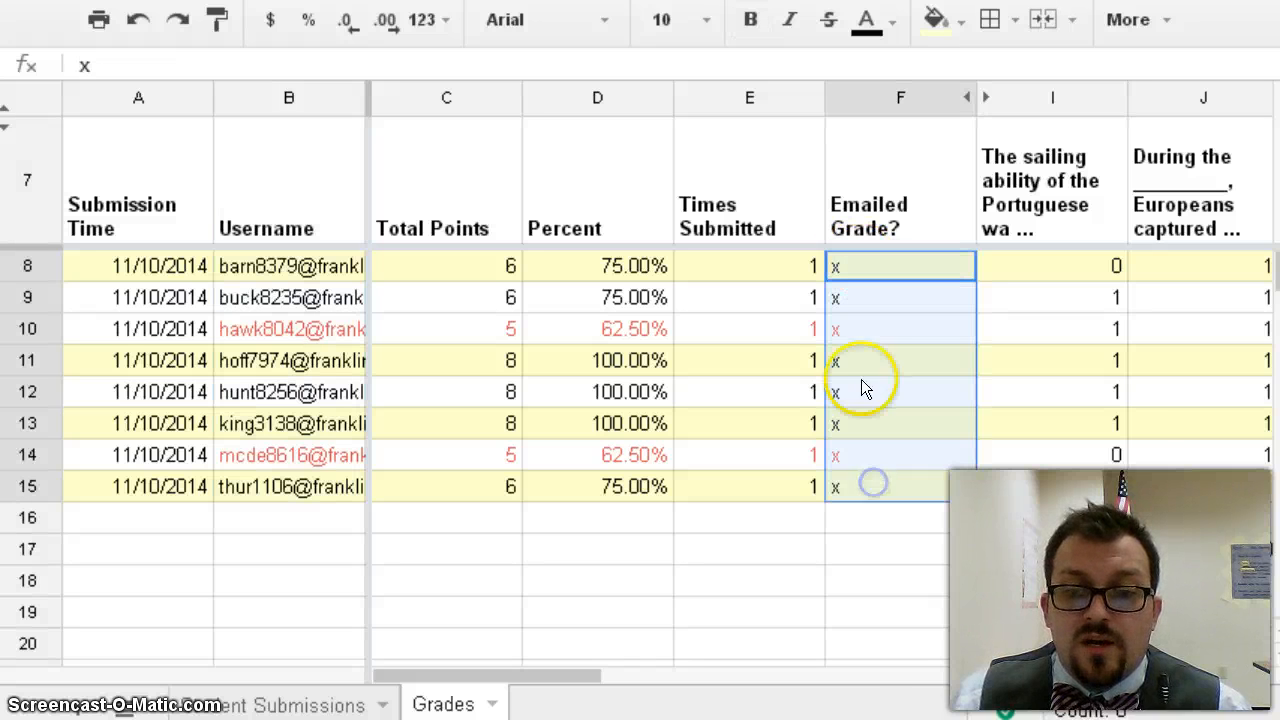
{"action": "right_click", "coordinate": [865, 390]}
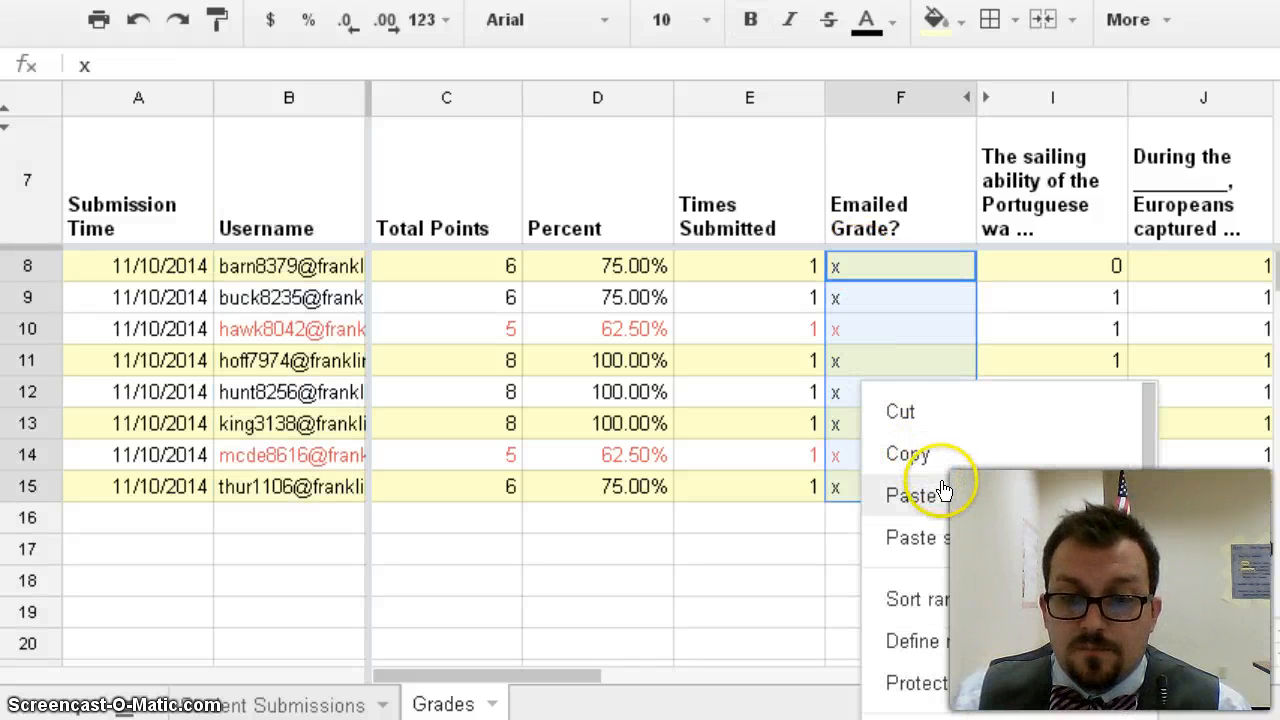
{"action": "left_click_drag", "start_coordinate": [1146, 409], "coordinate": [1160, 655]}
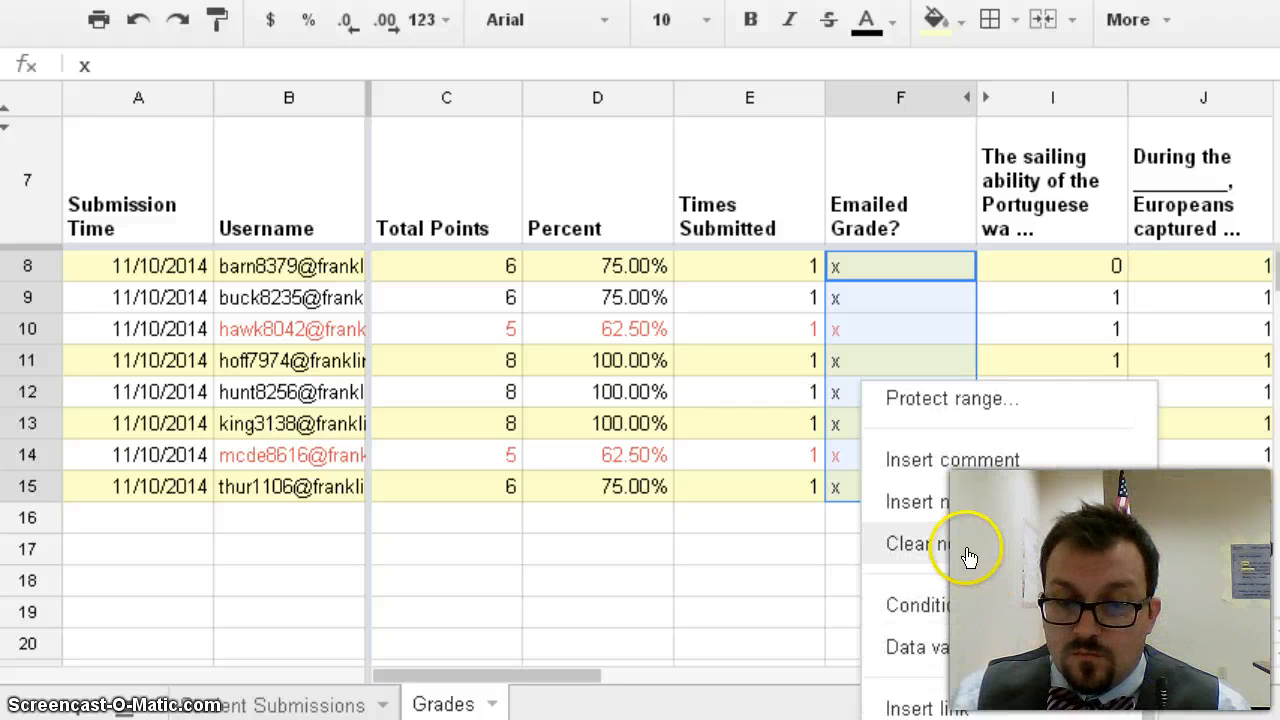
{"action": "left_click", "coordinate": [966, 548]}
{"action": "left_click", "coordinate": [893, 96]}
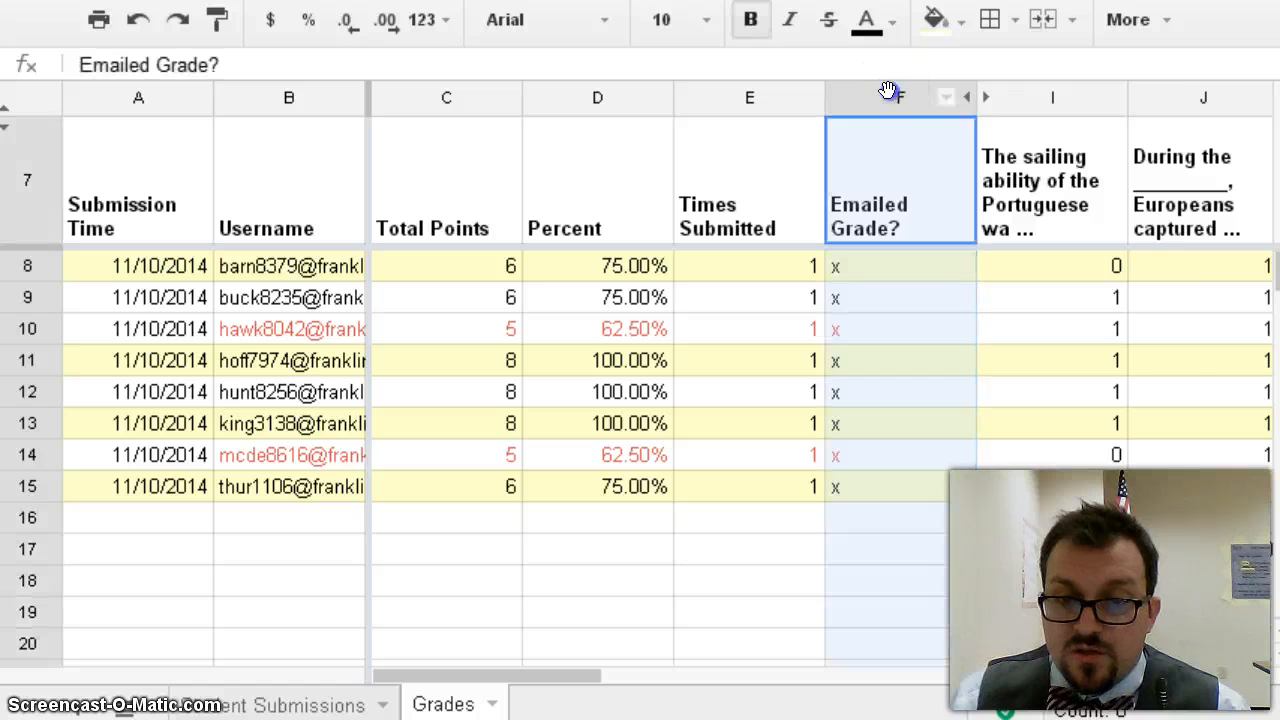
{"action": "right_click", "coordinate": [890, 95]}
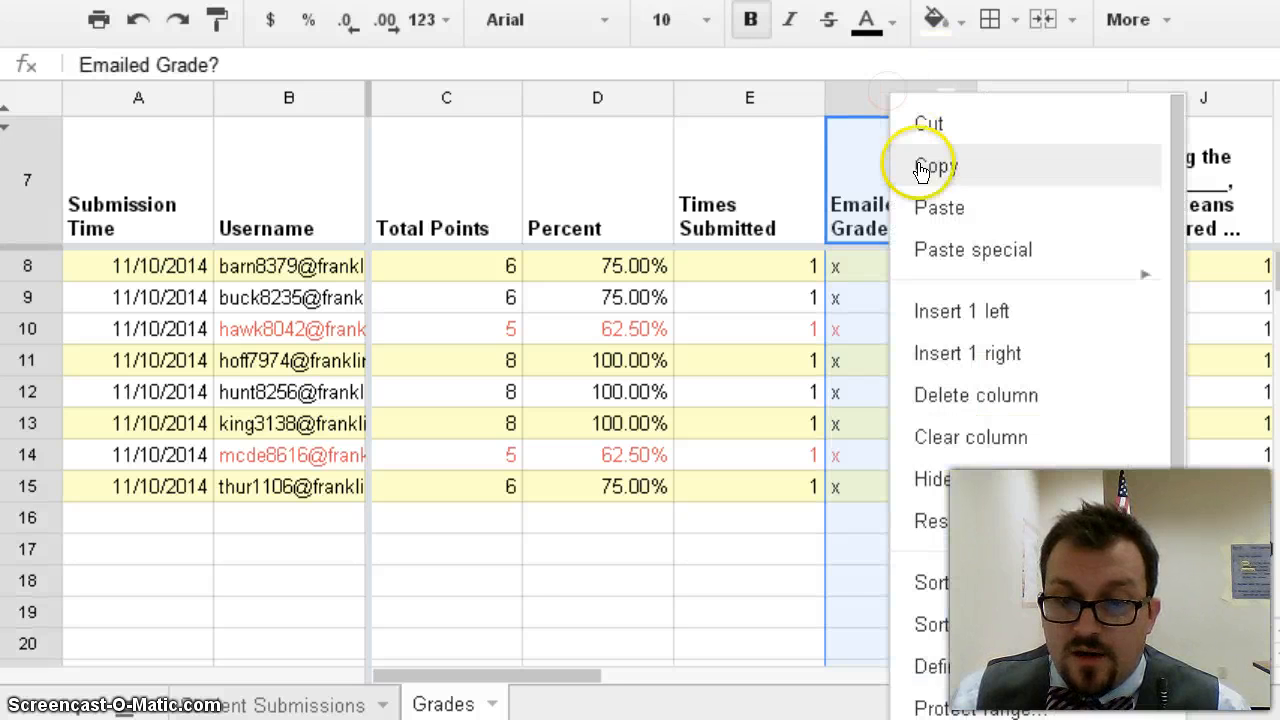
{"action": "left_click", "coordinate": [1014, 437]}
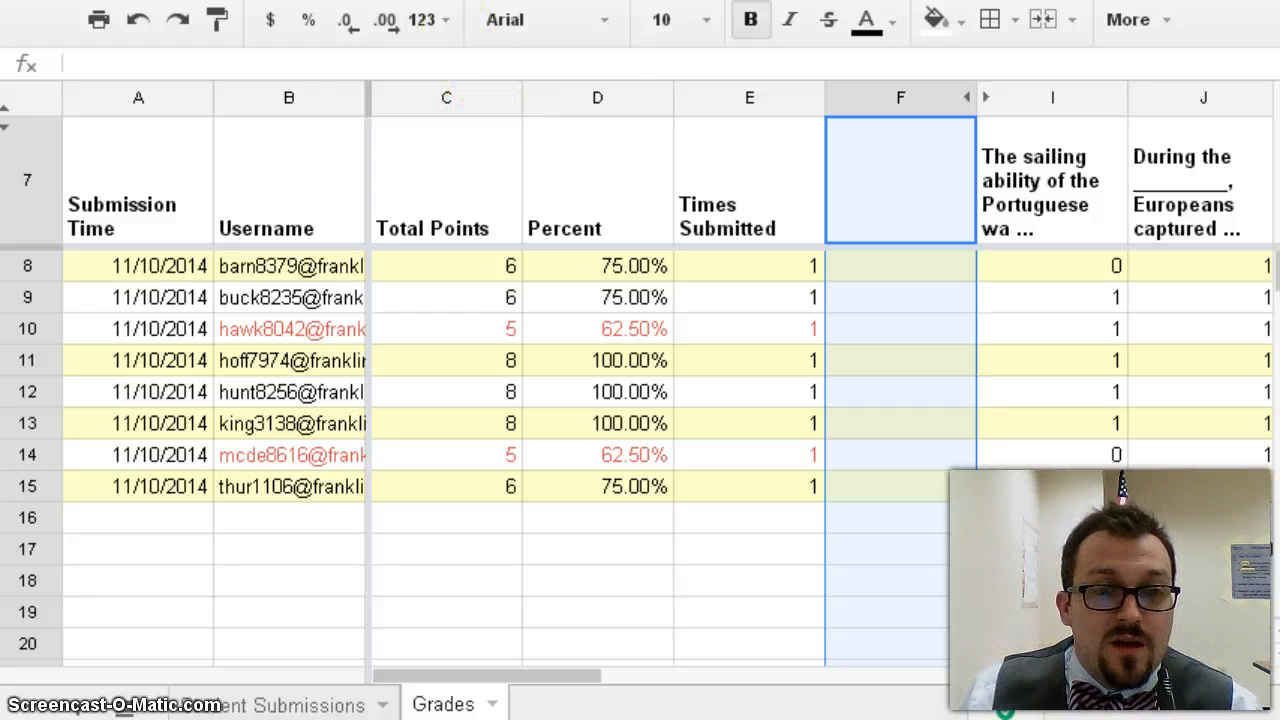
- Switch to Gmail and read through the Flubaroo grade email for the Age of Exploration Vocab Quiz
{"action": "key", "text": "ctrl+Tab"}
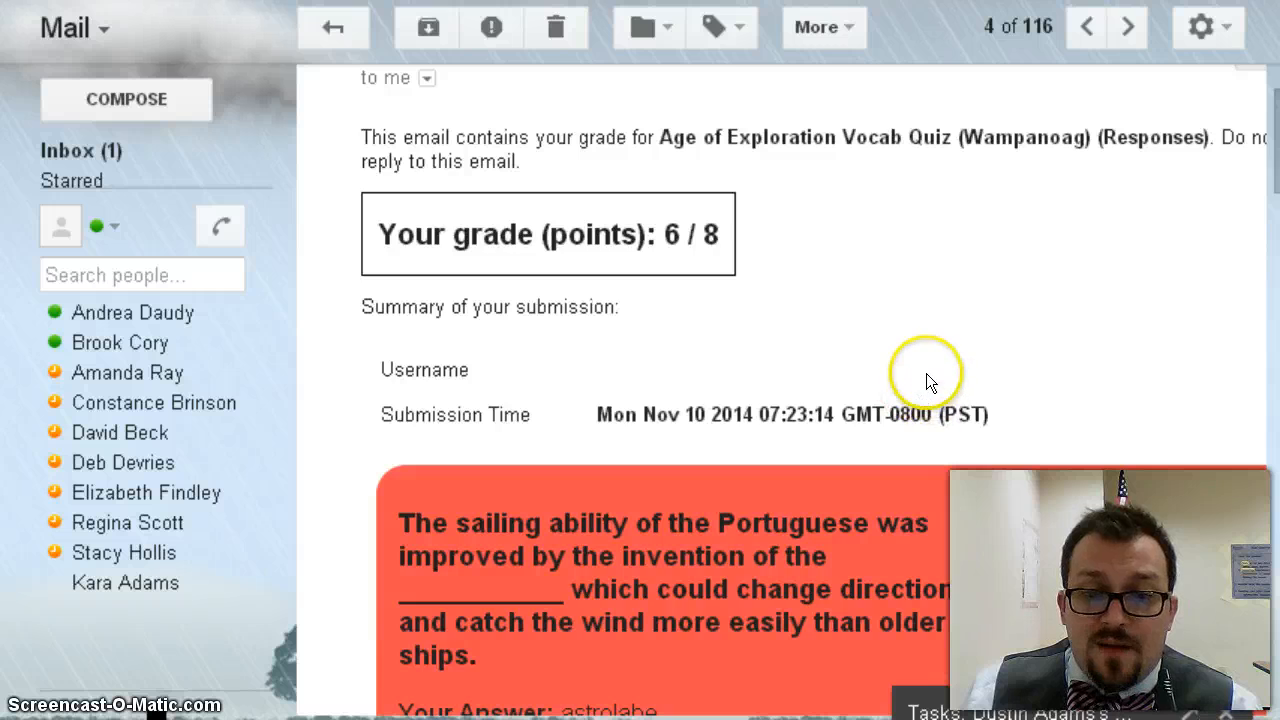
{"action": "scroll", "coordinate": [926, 373], "scroll_direction": "down", "scroll_amount": 5}
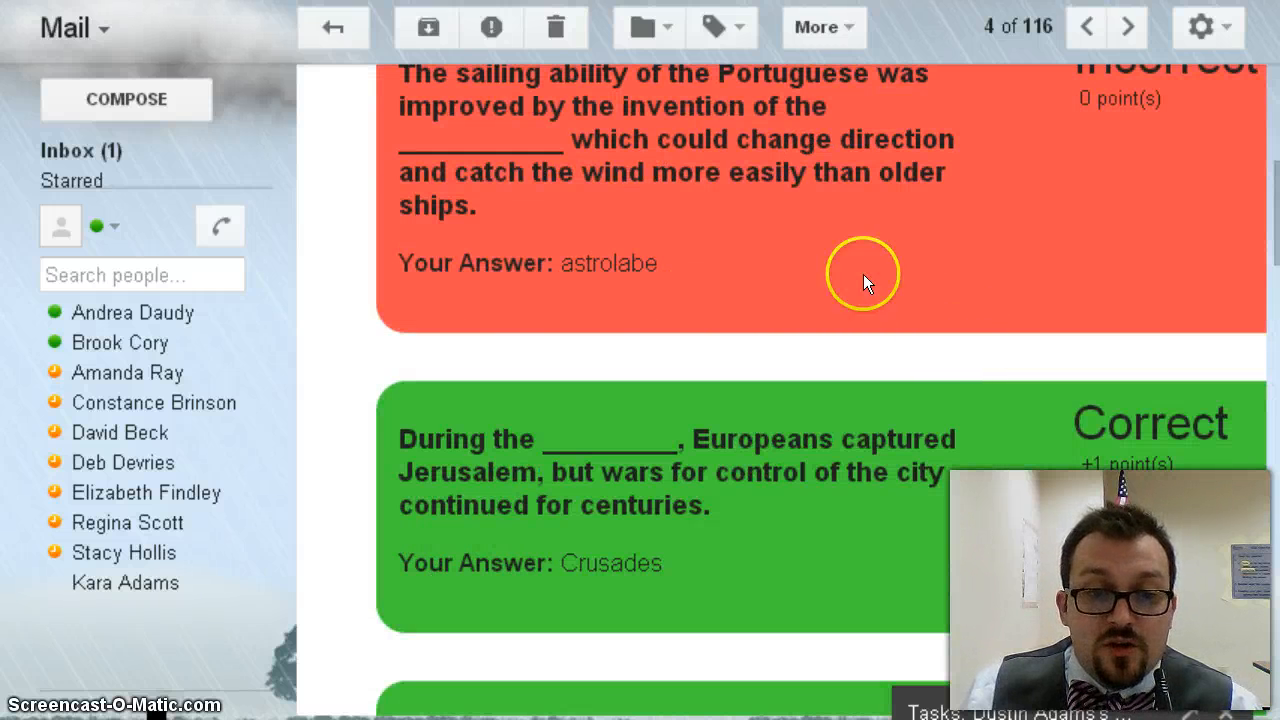
{"action": "scroll", "coordinate": [678, 266], "scroll_direction": "up", "scroll_amount": 2}
{"action": "scroll", "coordinate": [983, 263], "scroll_direction": "down", "scroll_amount": 2}
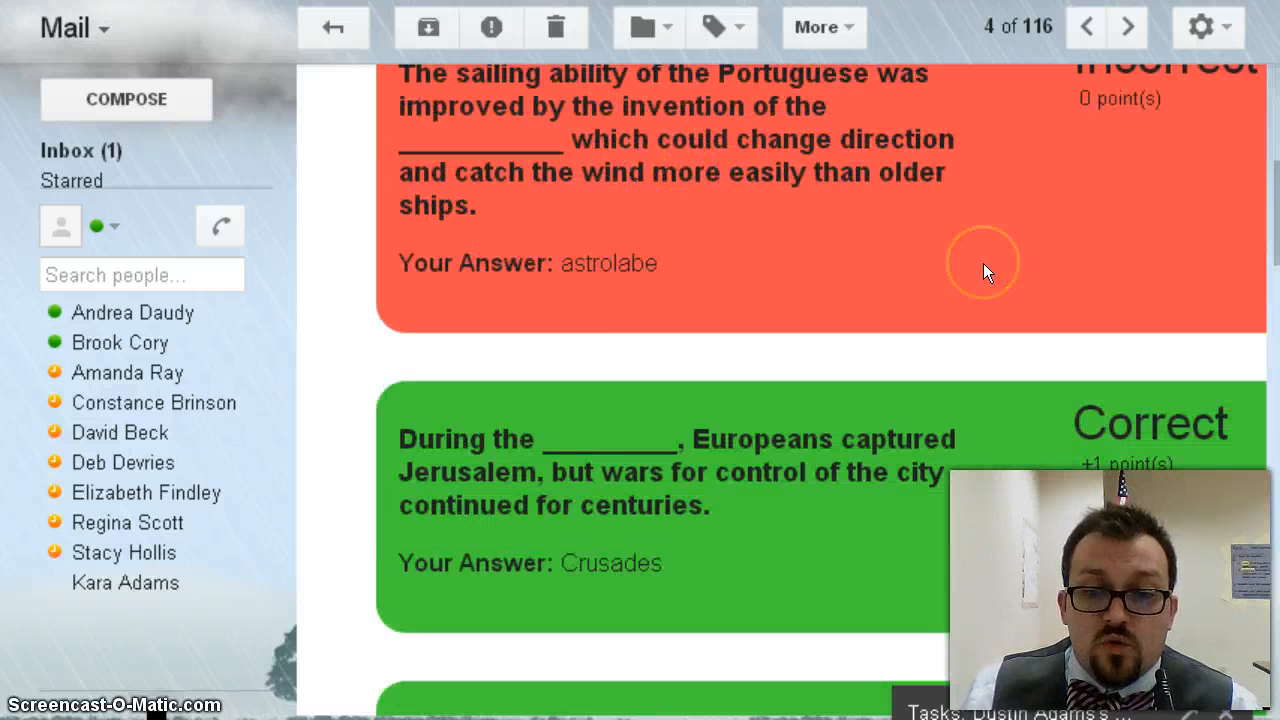
{"action": "scroll", "coordinate": [983, 263], "scroll_direction": "down", "scroll_amount": 15}
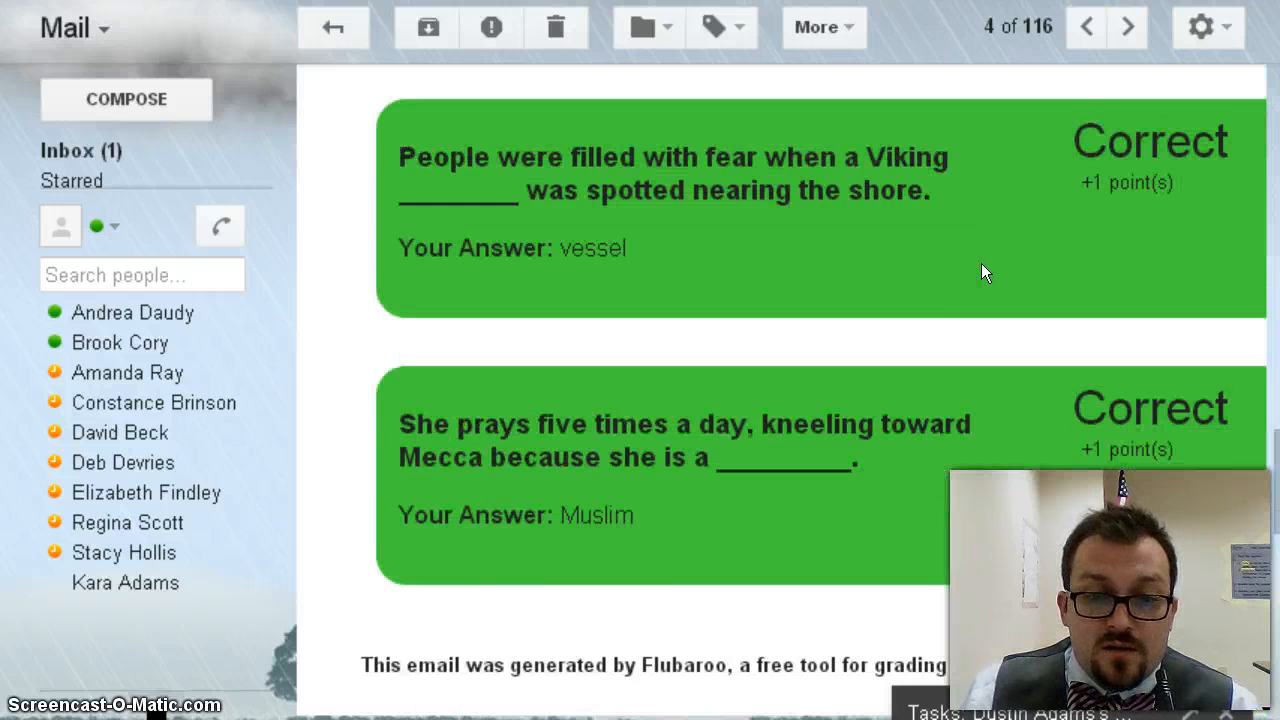
{"action": "scroll", "coordinate": [975, 265], "scroll_direction": "down", "scroll_amount": 3}
{"action": "scroll", "coordinate": [969, 263], "scroll_direction": "up", "scroll_amount": 9}
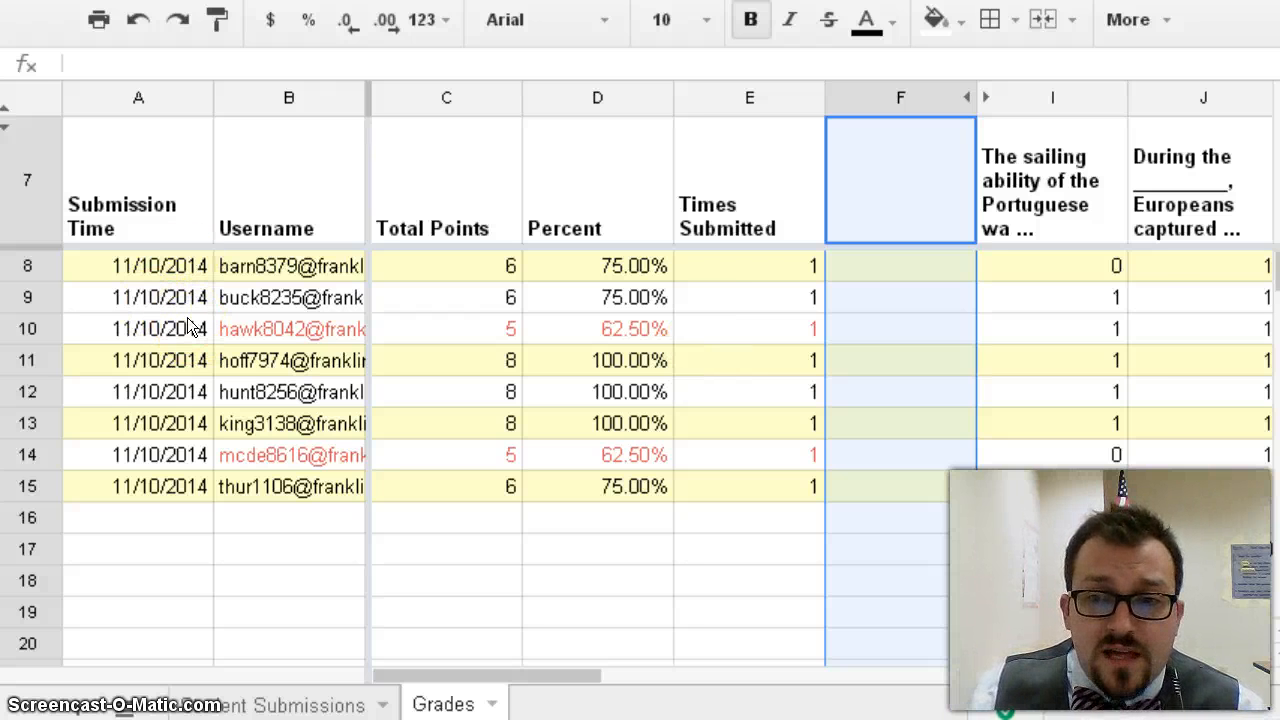
- Delete rows 2 to 9 with the student responses from the Student Submissions sheet, keeping the answer key row
{"action": "left_click", "coordinate": [345, 704]}
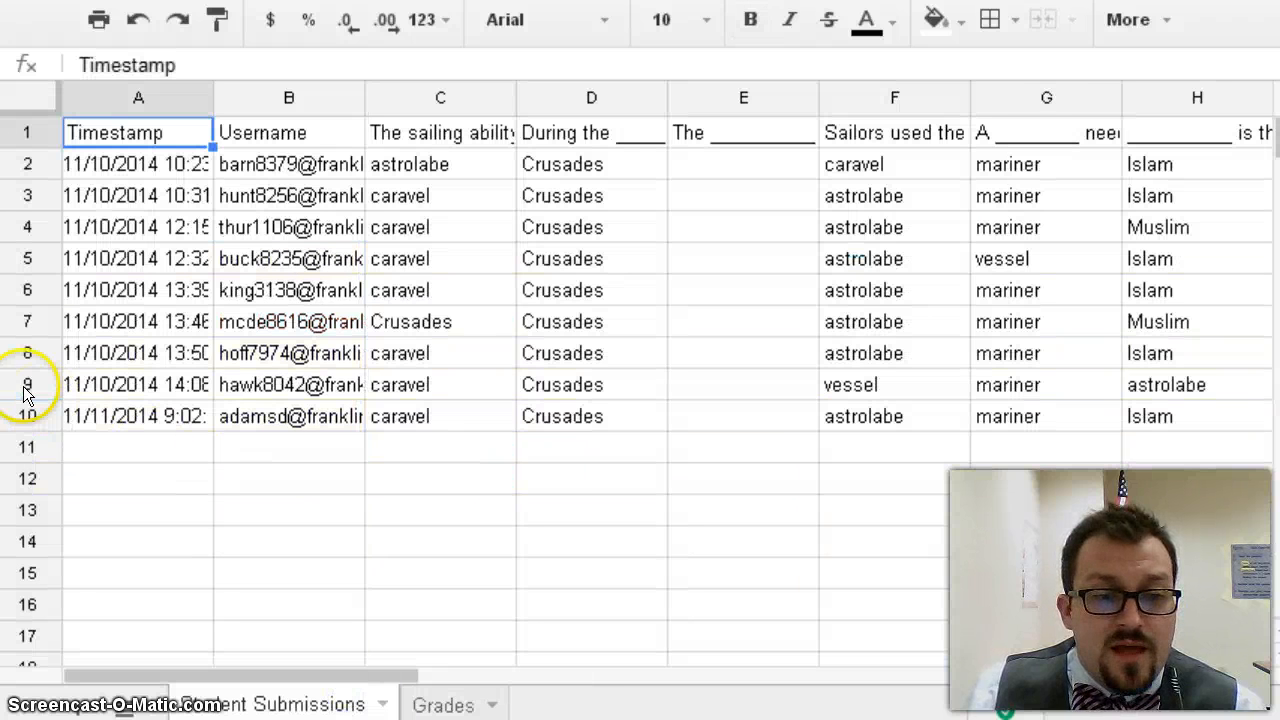
{"action": "left_click", "coordinate": [24, 386]}
{"action": "left_click_drag", "start_coordinate": [26, 360], "coordinate": [28, 165]}
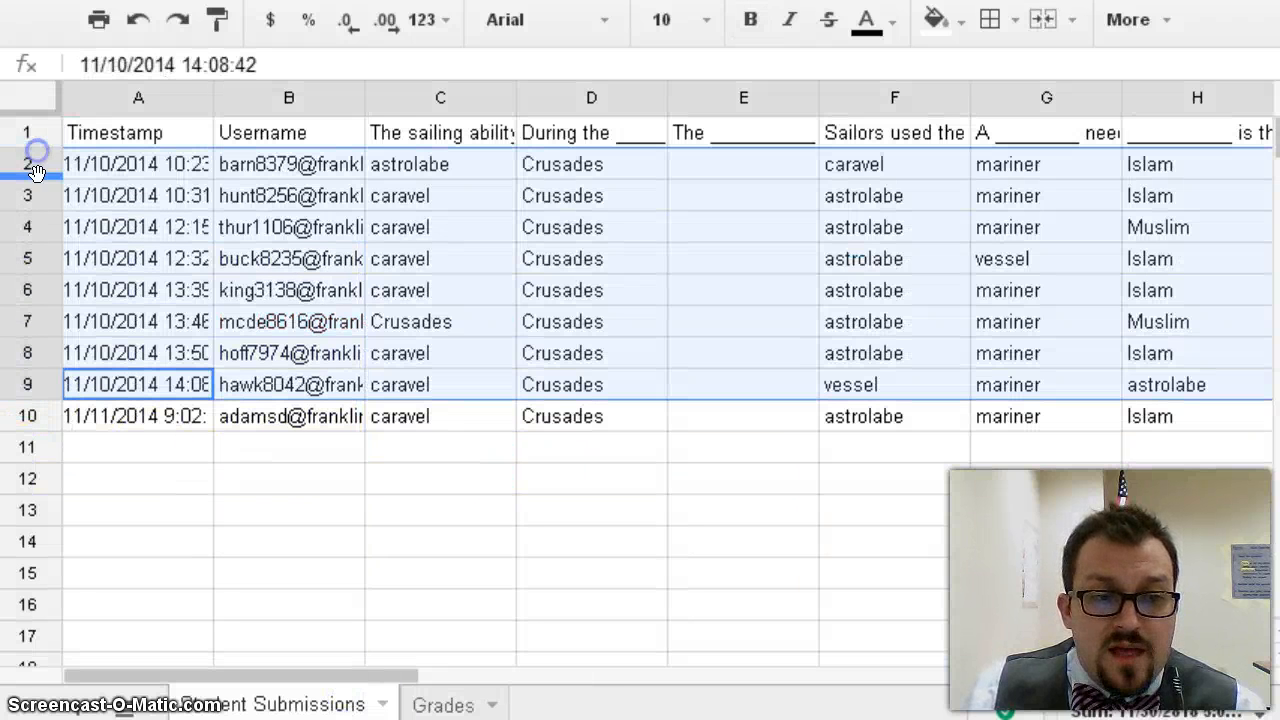
{"action": "right_click", "coordinate": [43, 272]}
{"action": "left_click", "coordinate": [194, 580]}
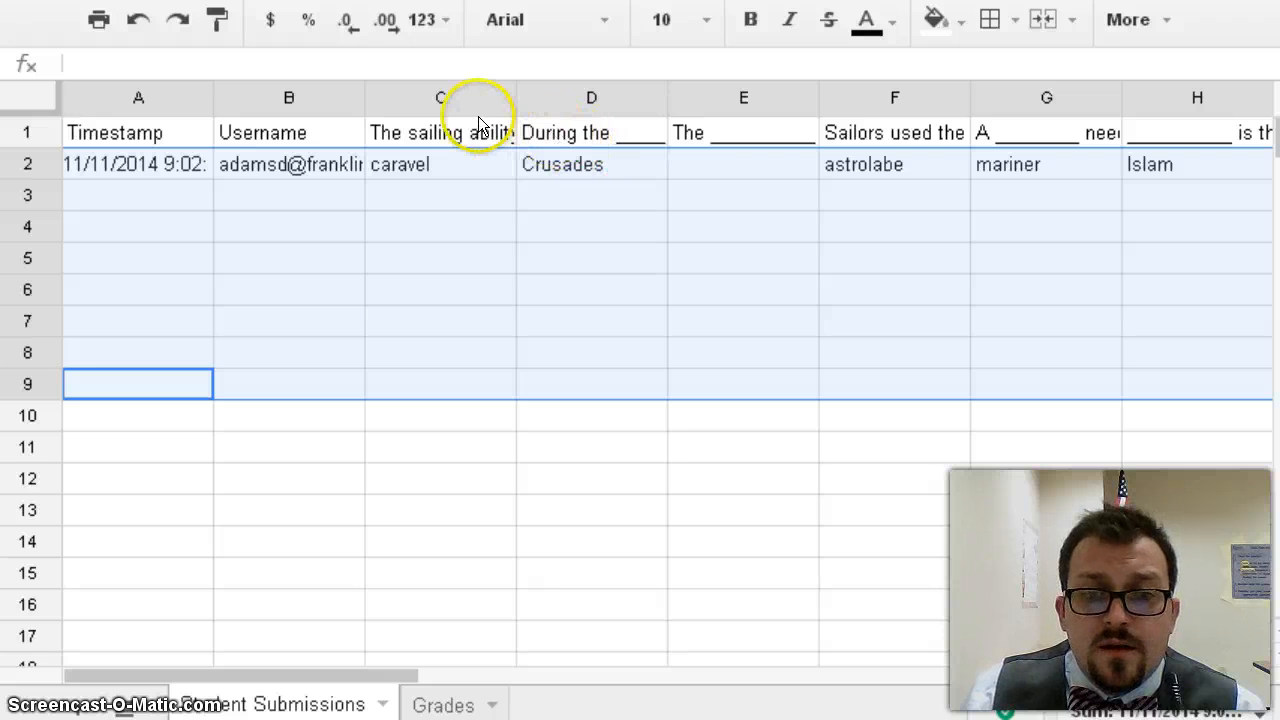
- Check the Grades sheet across its question columns and return to the Student Submissions sheet
{"action": "left_click", "coordinate": [443, 704]}
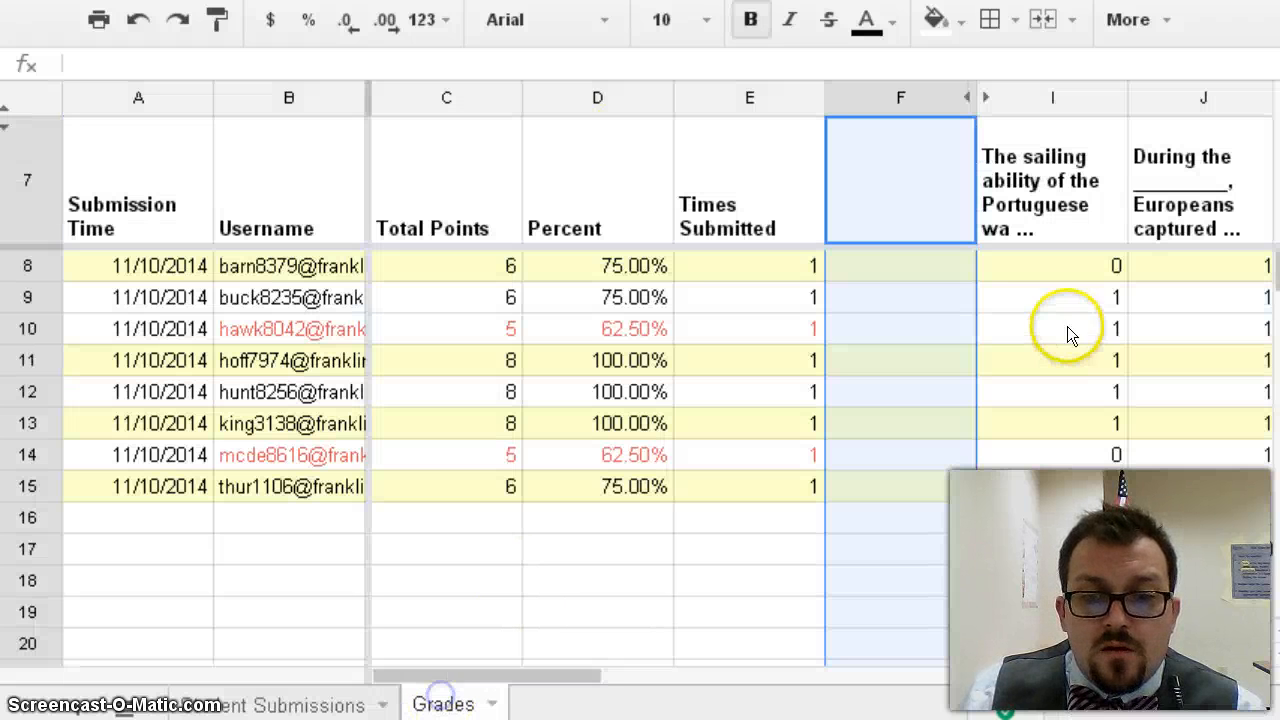
{"action": "left_click_drag", "start_coordinate": [570, 675], "coordinate": [634, 666]}
{"action": "left_click", "coordinate": [297, 704]}
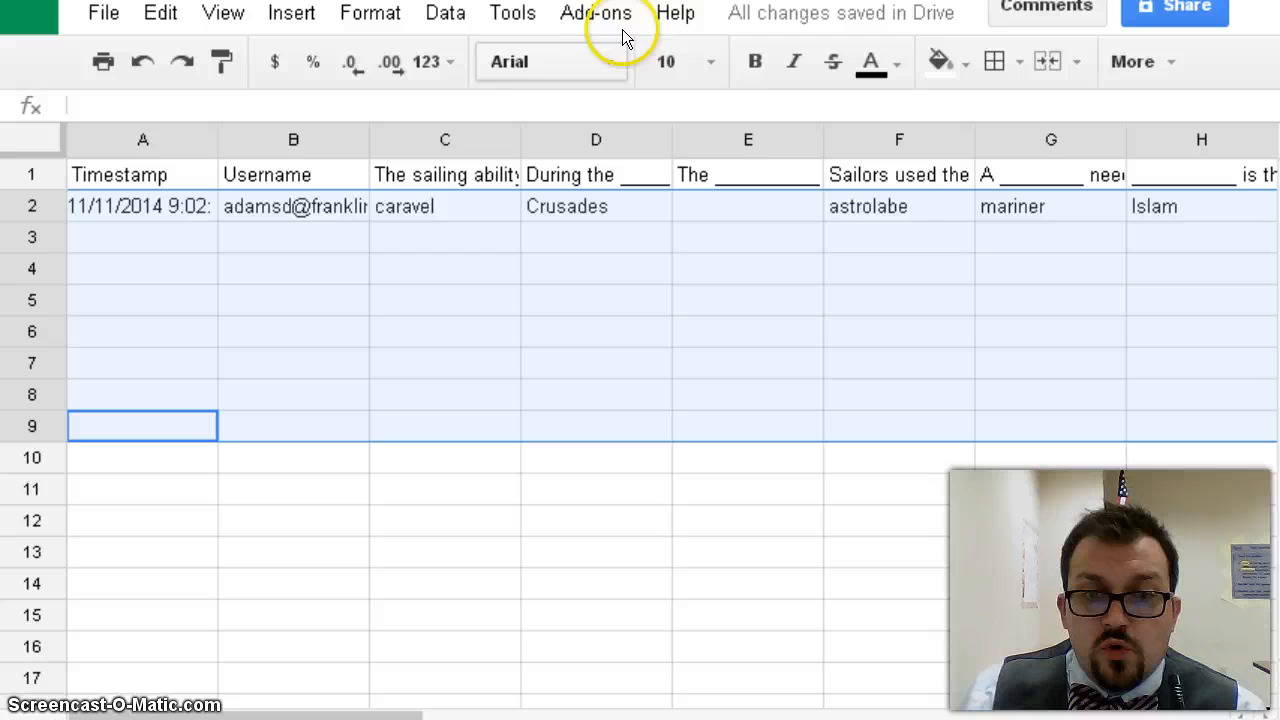
{"action": "left_click", "coordinate": [618, 22]}
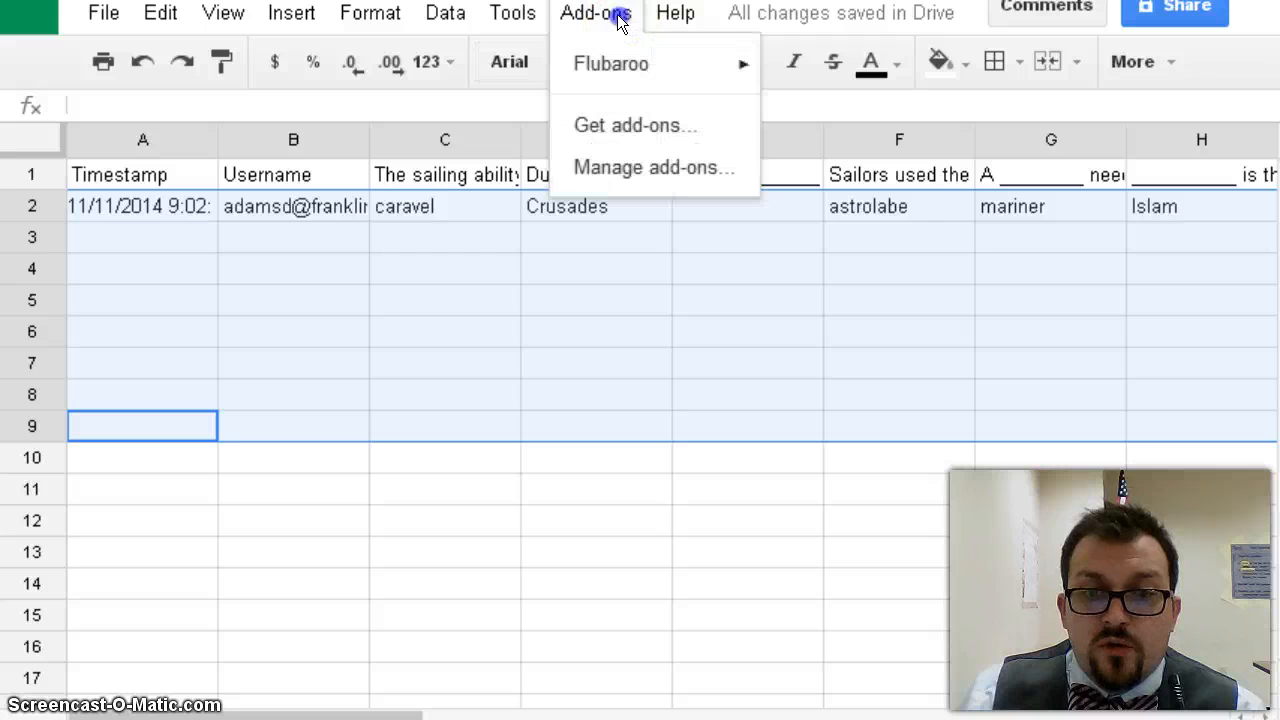
{"action": "mouse_move", "coordinate": [620, 58]}
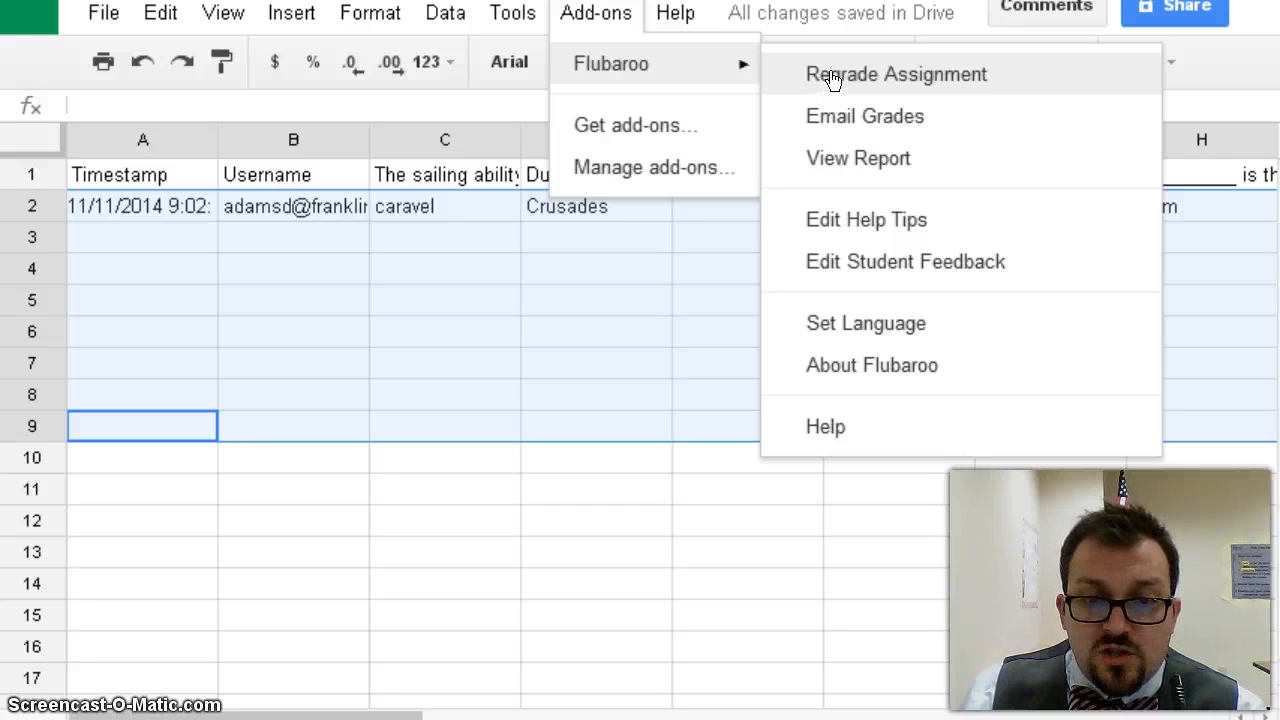
{"action": "left_click", "coordinate": [835, 78]}
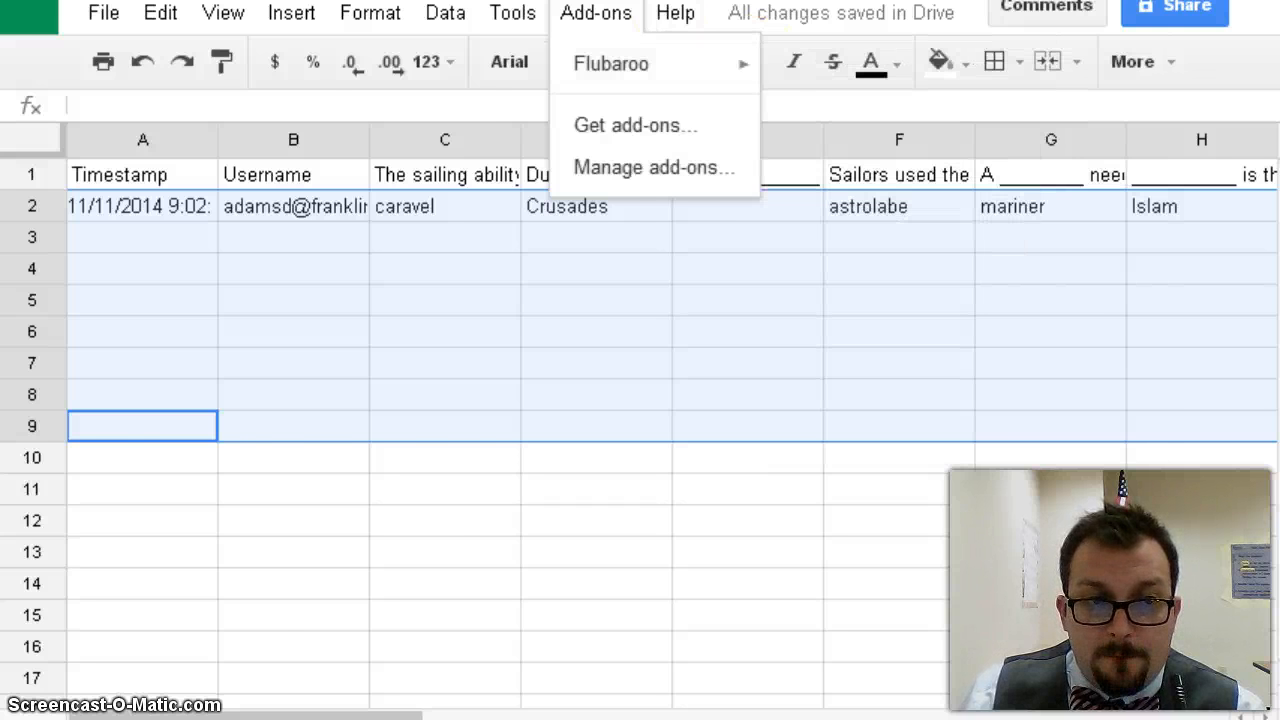
{"action": "left_click", "coordinate": [103, 12]}
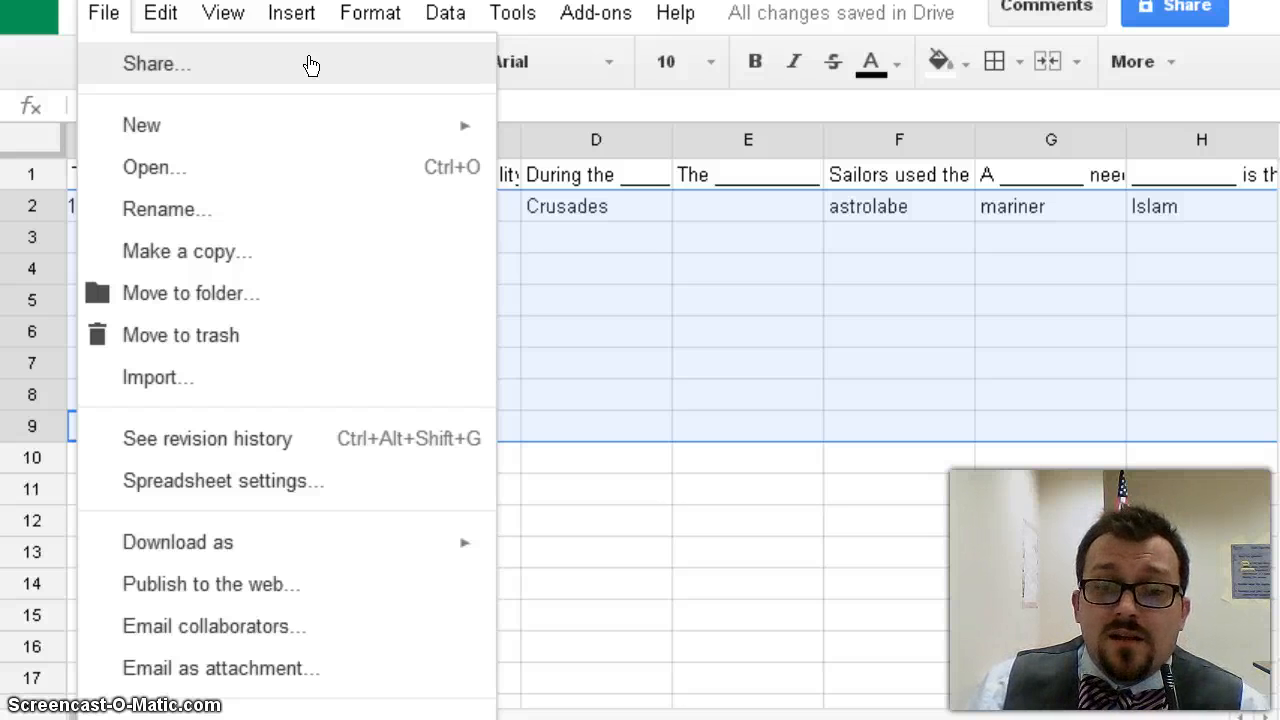
{"action": "left_click", "coordinate": [316, 56]}
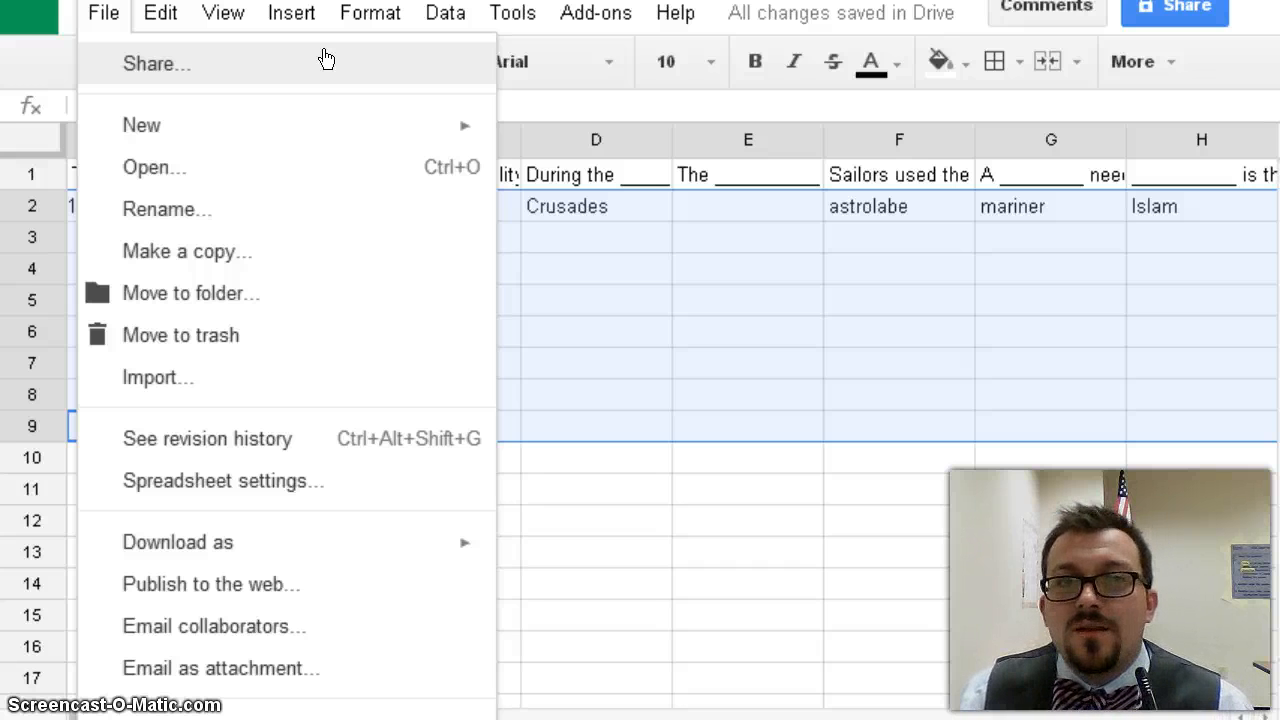
{"action": "left_click", "coordinate": [290, 18]}
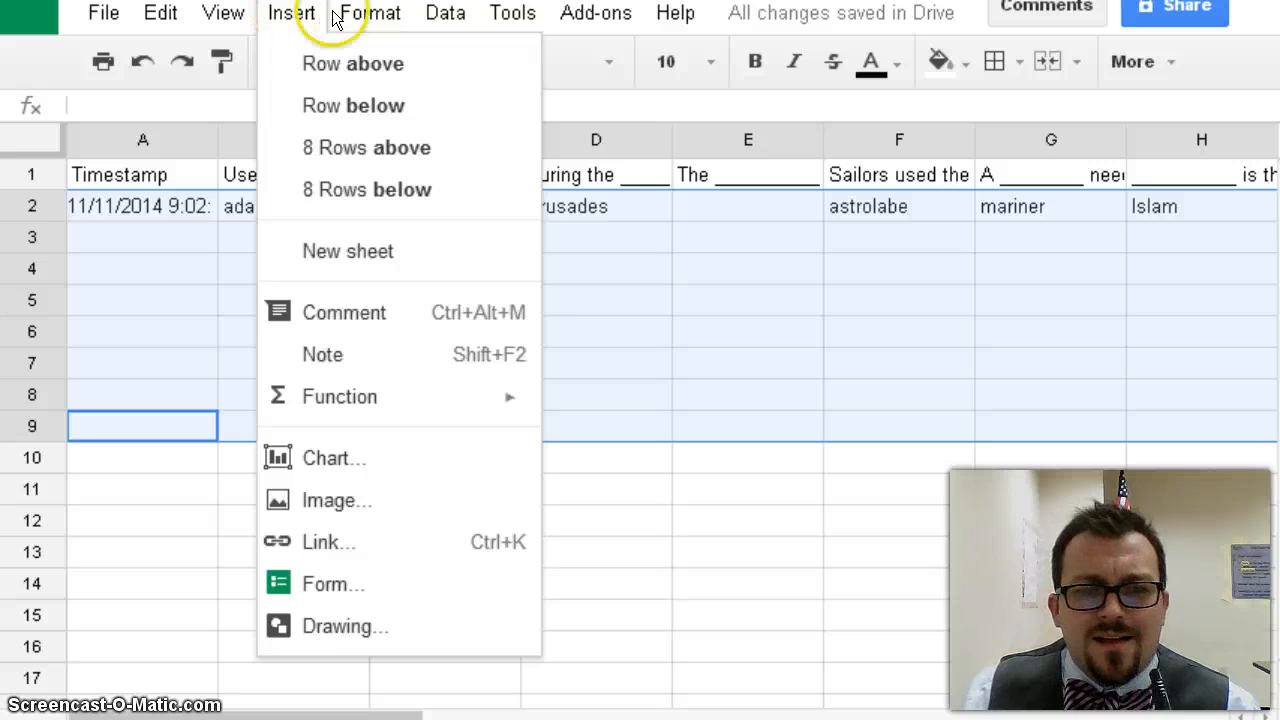
{"action": "left_click", "coordinate": [338, 14]}
{"action": "left_click", "coordinate": [222, 14]}
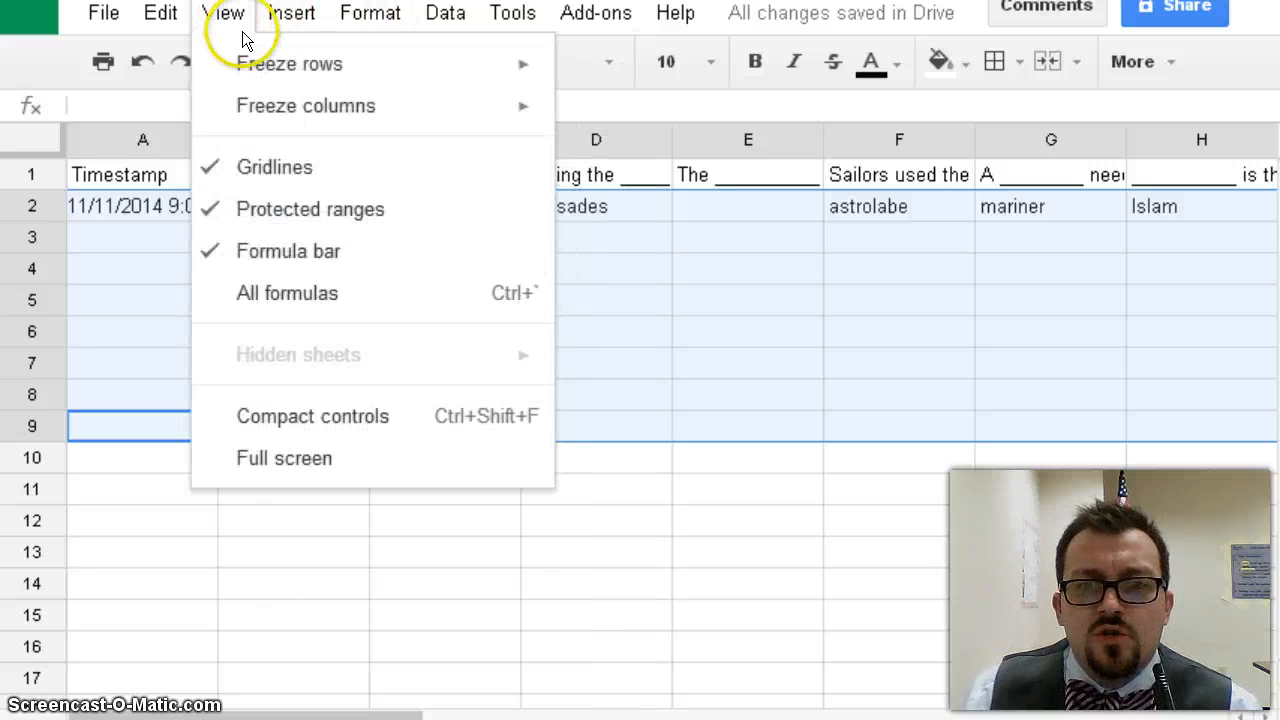
{"action": "left_click", "coordinate": [291, 14]}
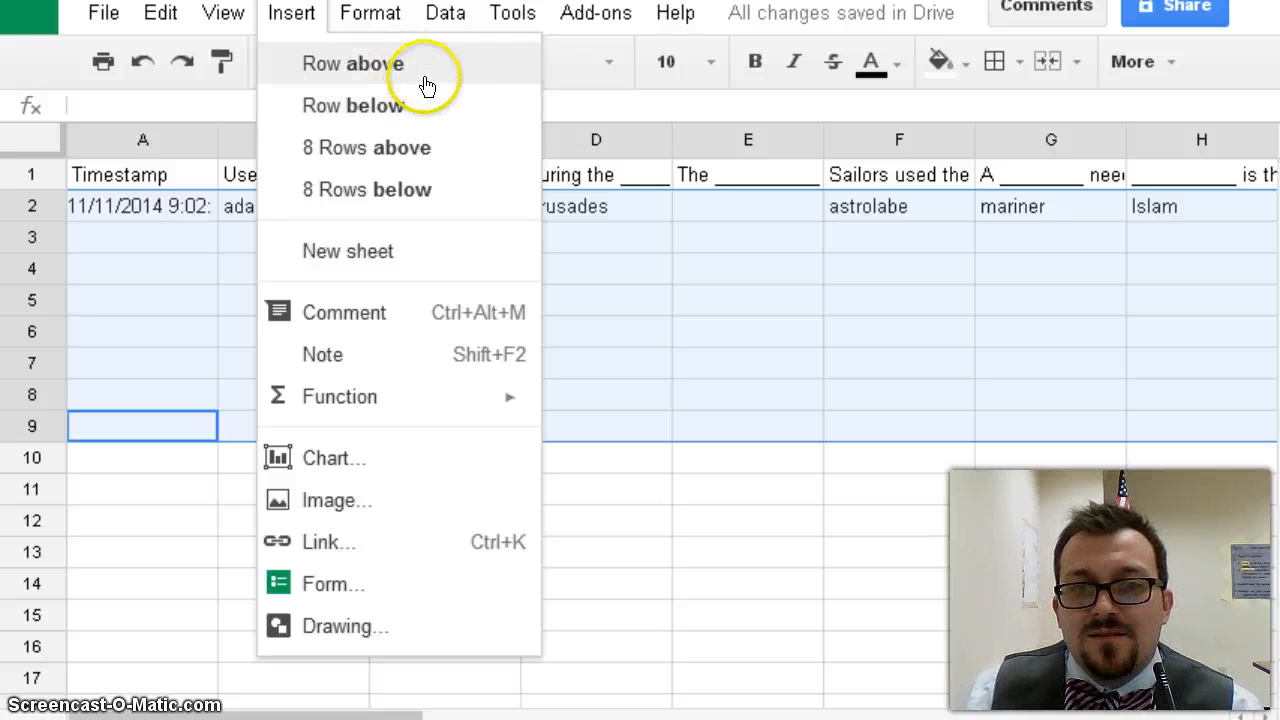
{"action": "left_click", "coordinate": [286, 36]}
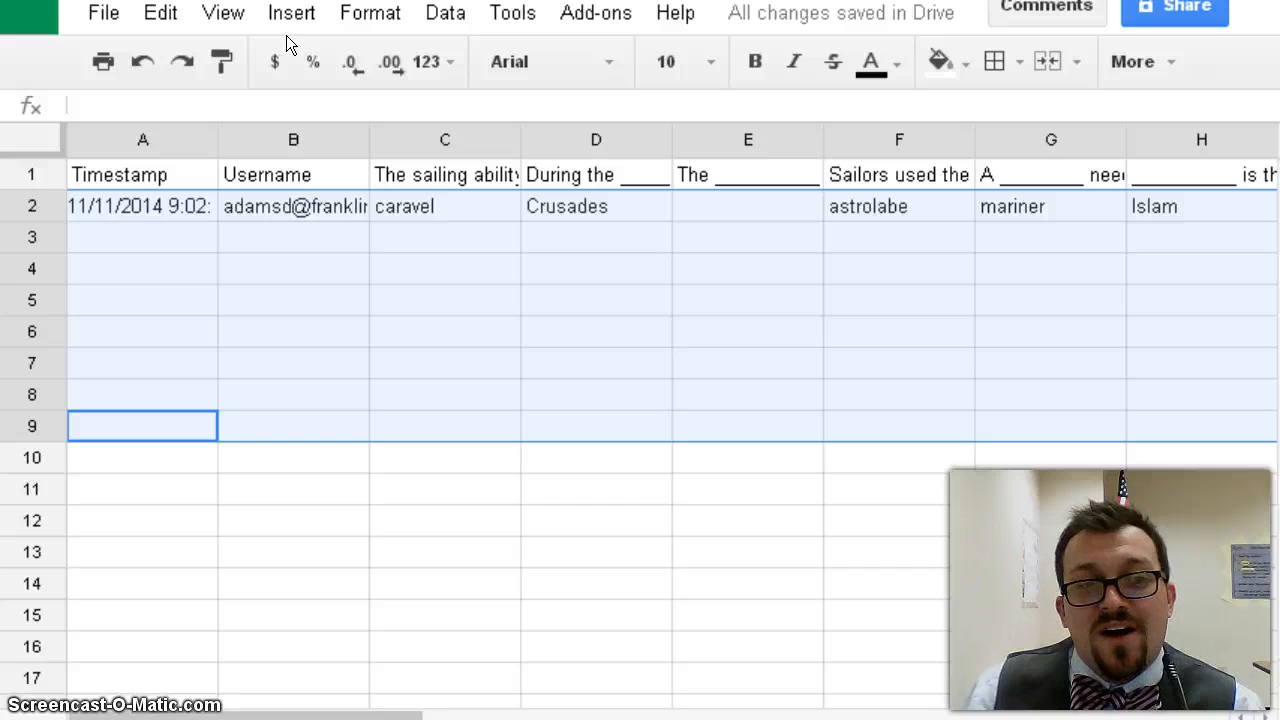